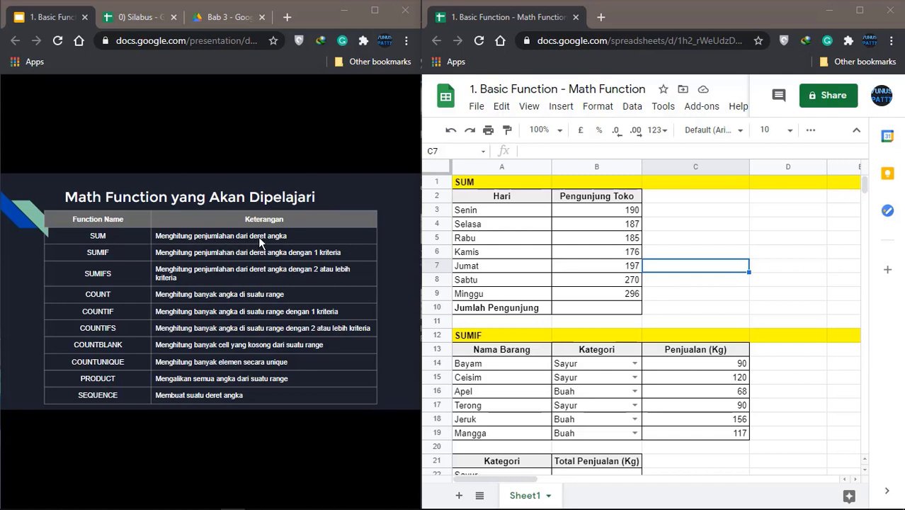
Enter =SUM(B3:B9) in B10 to total the Senin–Minggu visitors, giving 1501
left_click(494, 215)
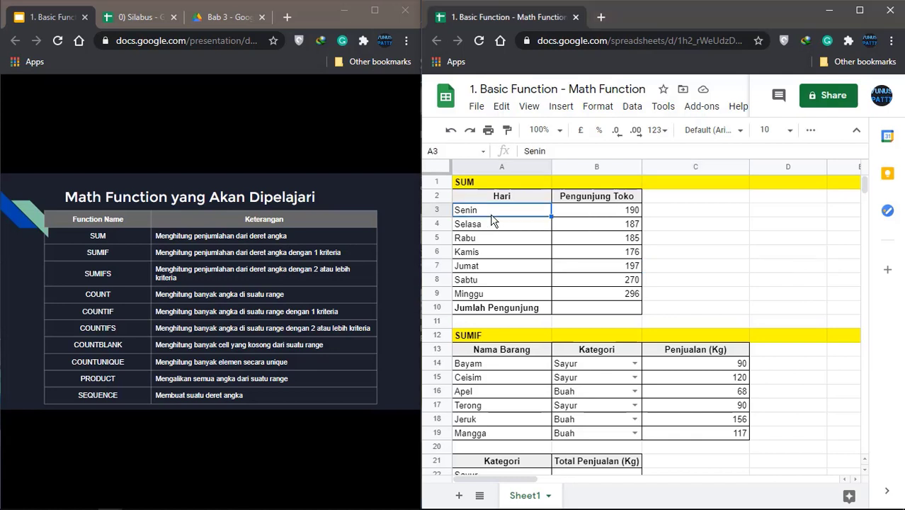
left_click(510, 296)
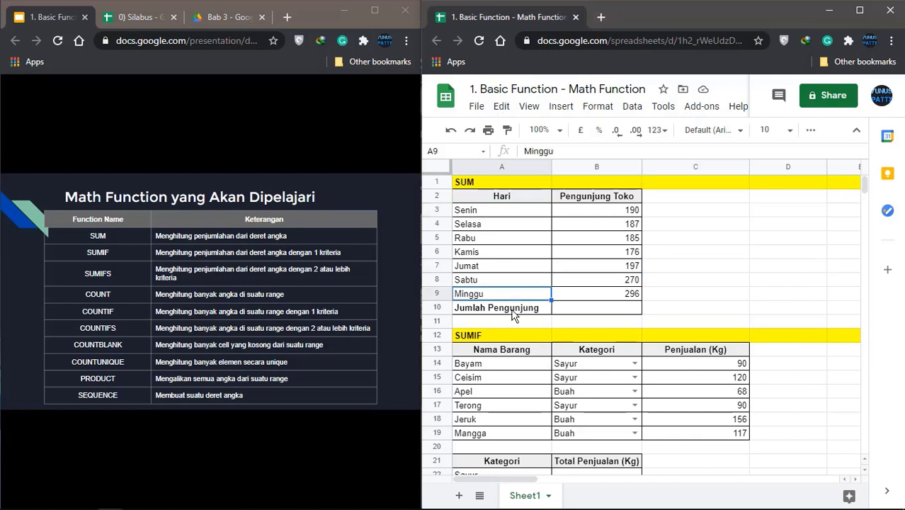
left_click(516, 314)
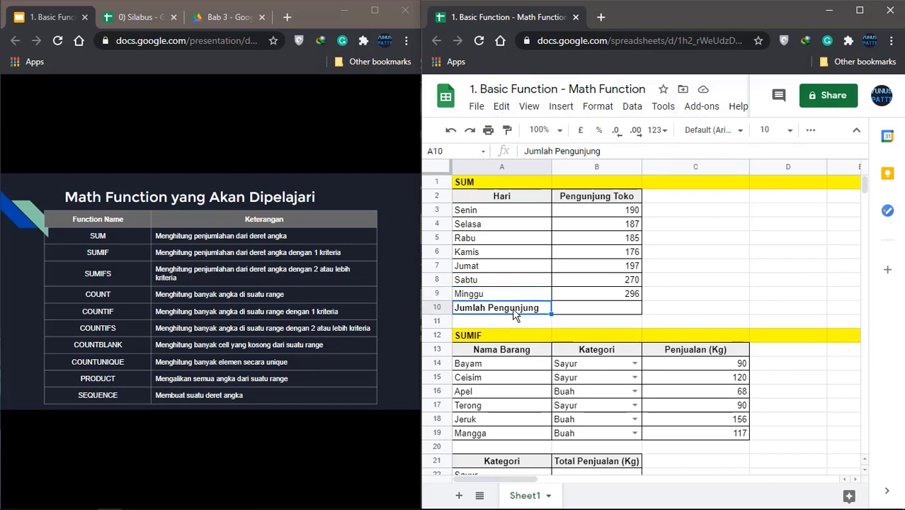
left_click(581, 312)
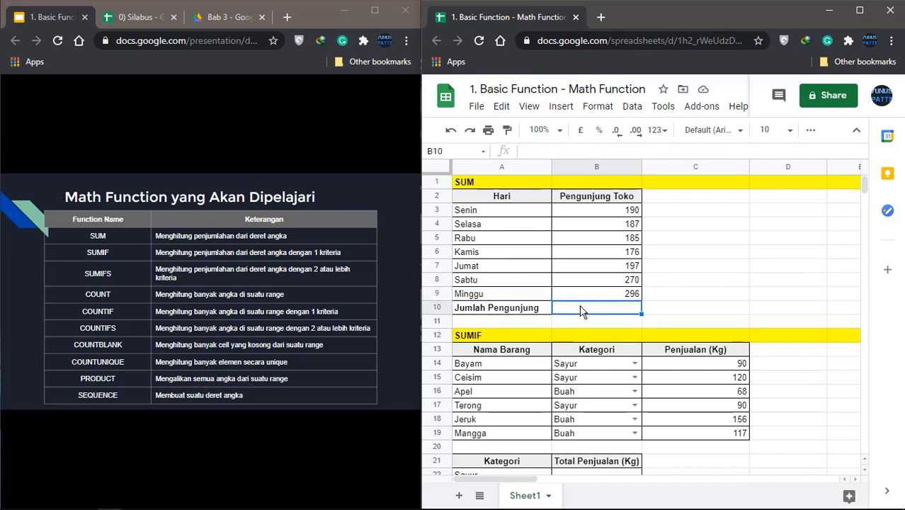
type("=")
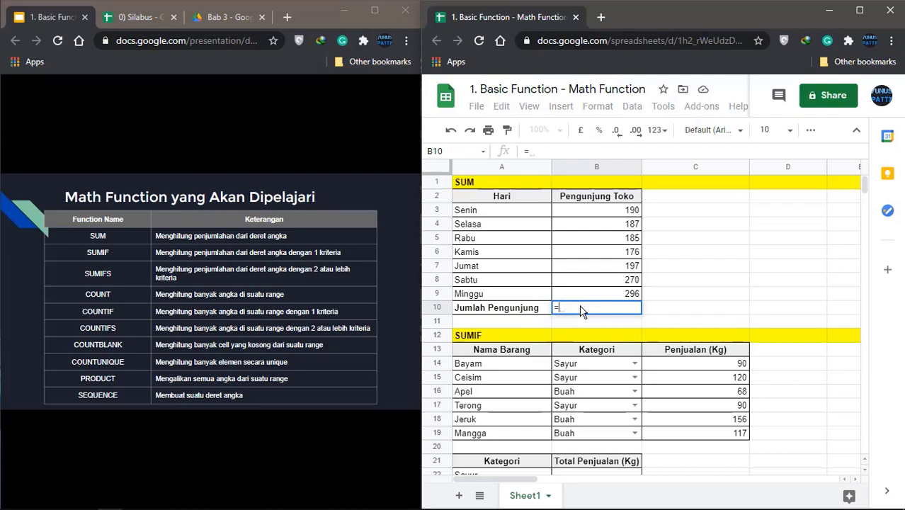
type("SU")
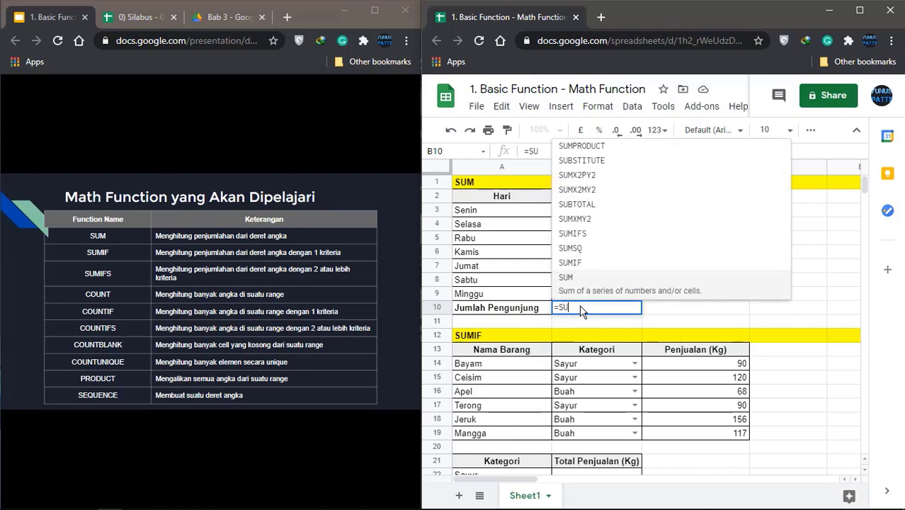
type("M(")
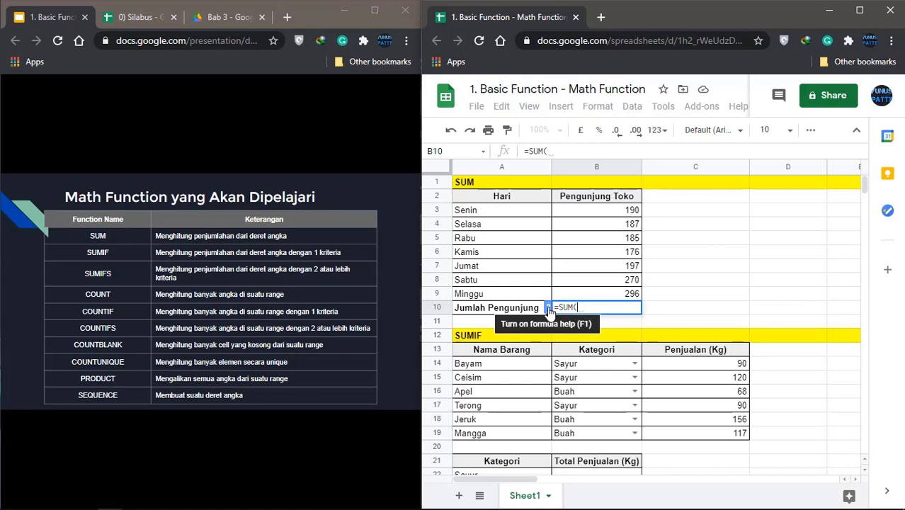
left_click(549, 308)
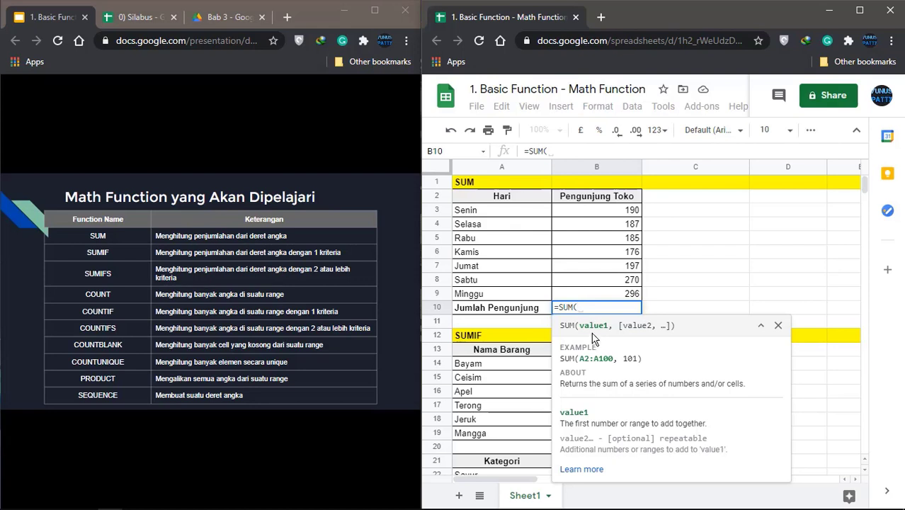
left_click(613, 215)
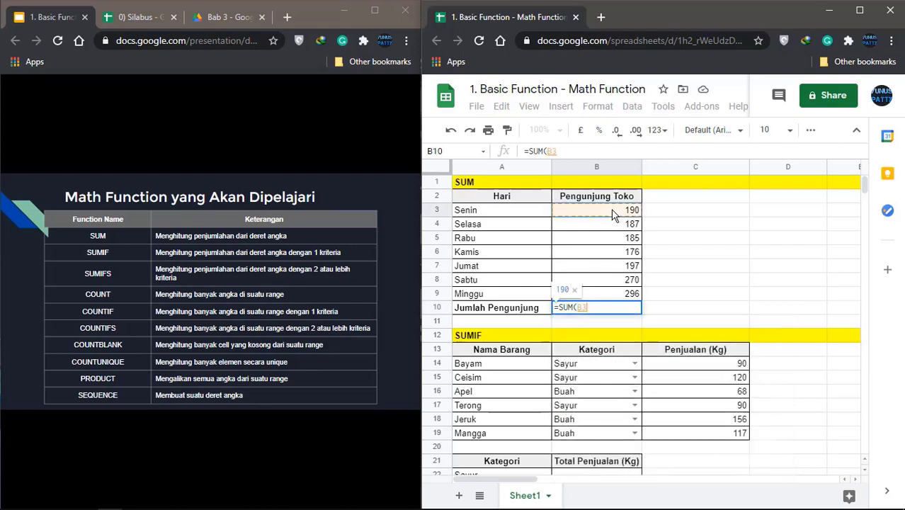
left_click(619, 299, "shift")
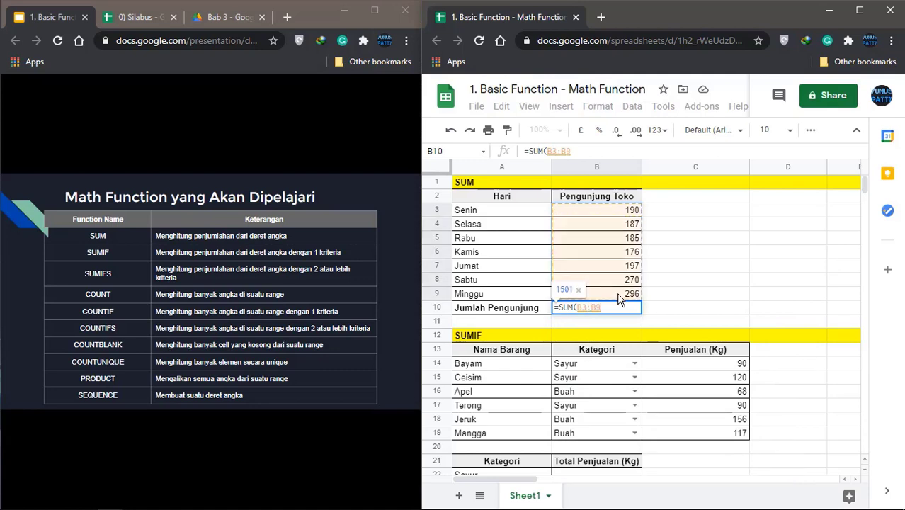
type(")")
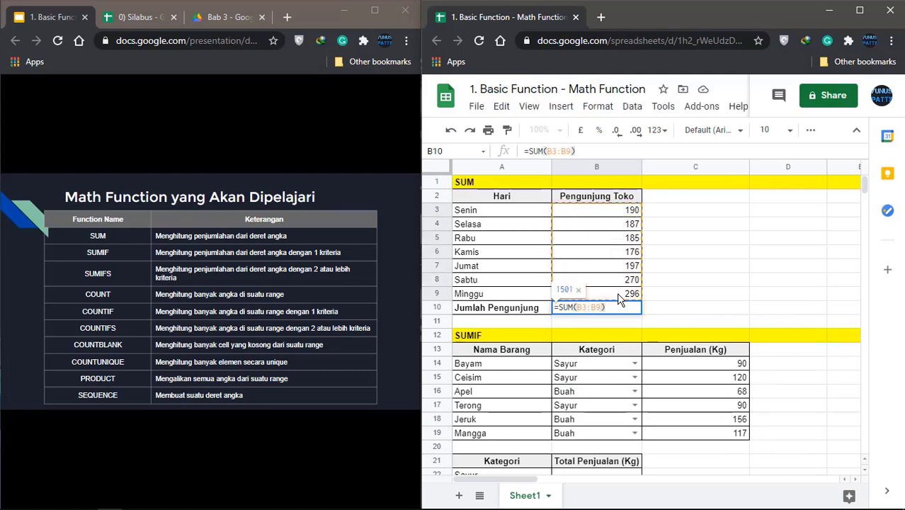
key("Return")
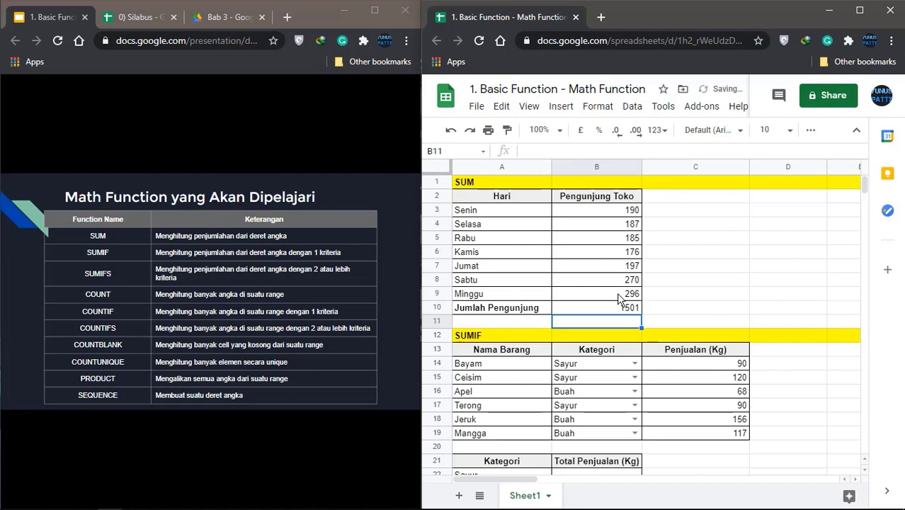
left_click(630, 305)
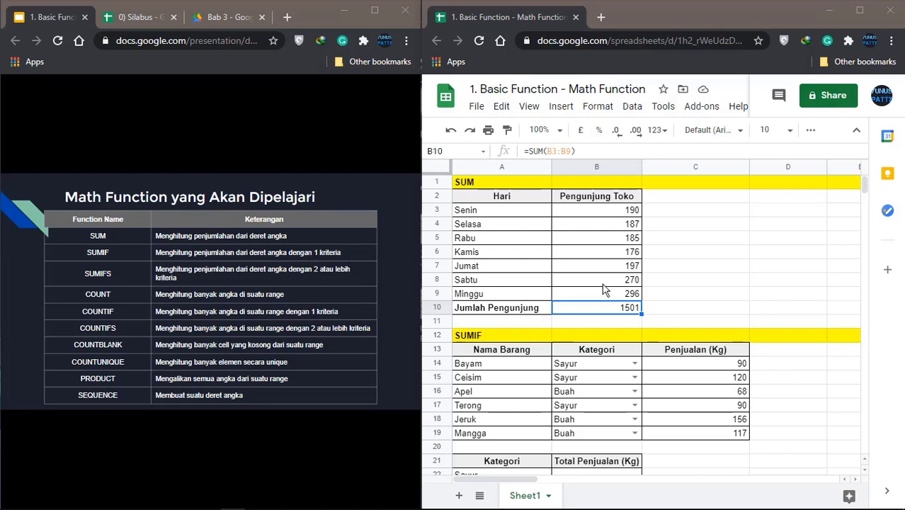
scroll(598, 323, "down", 3)
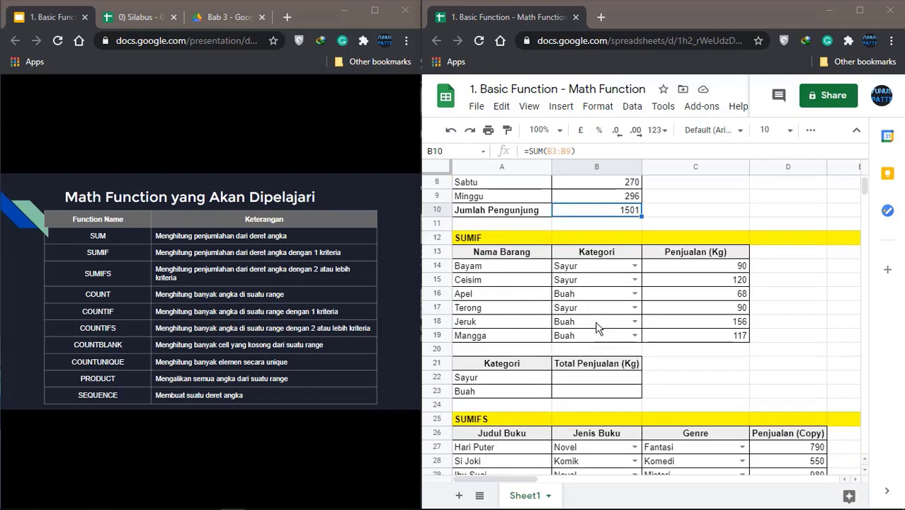
left_click(505, 255)
left_click(515, 269)
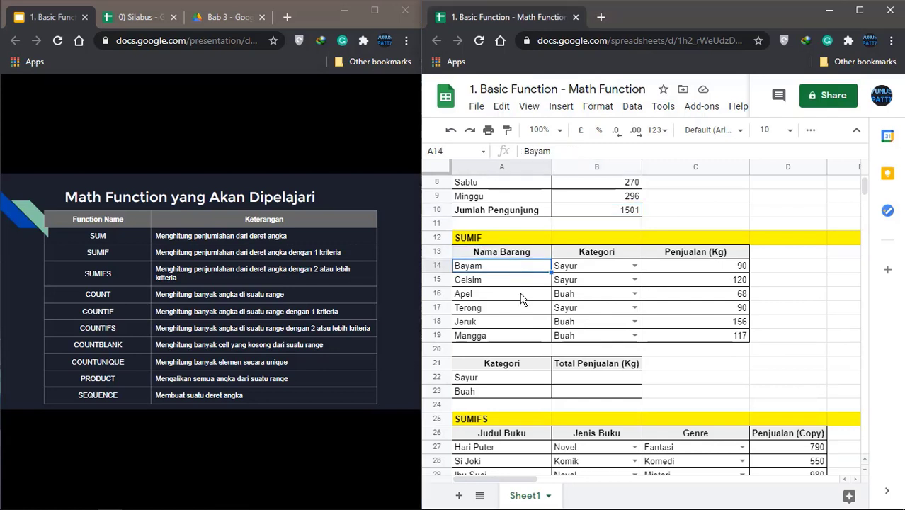
left_click(521, 294)
left_click(616, 254)
left_click(598, 271)
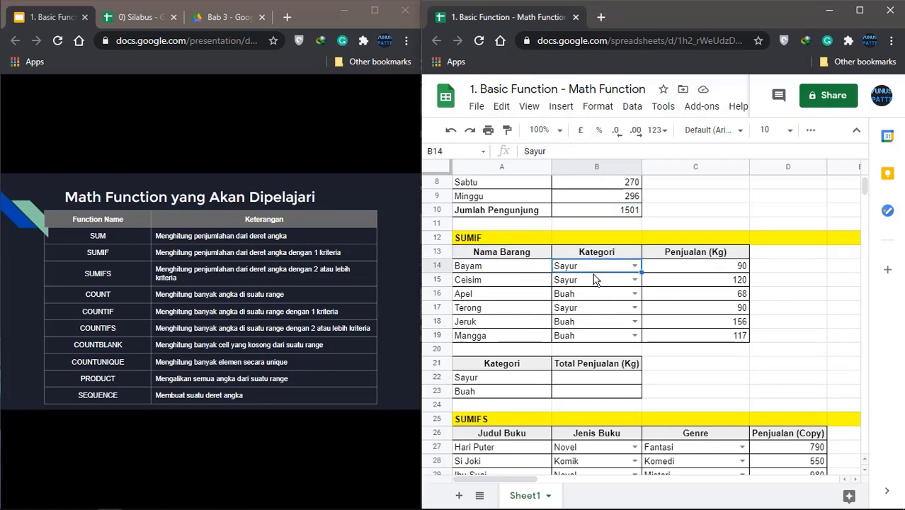
left_click(595, 281)
left_click(710, 256)
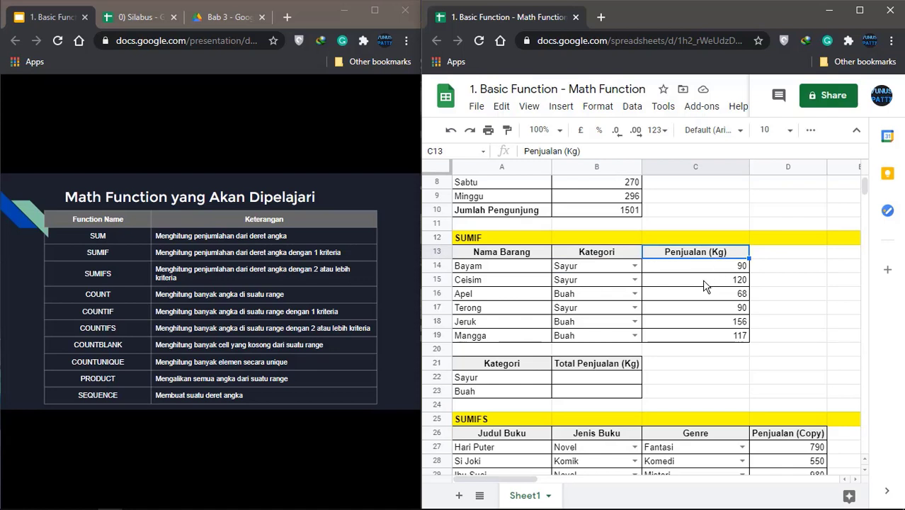
left_click(592, 382)
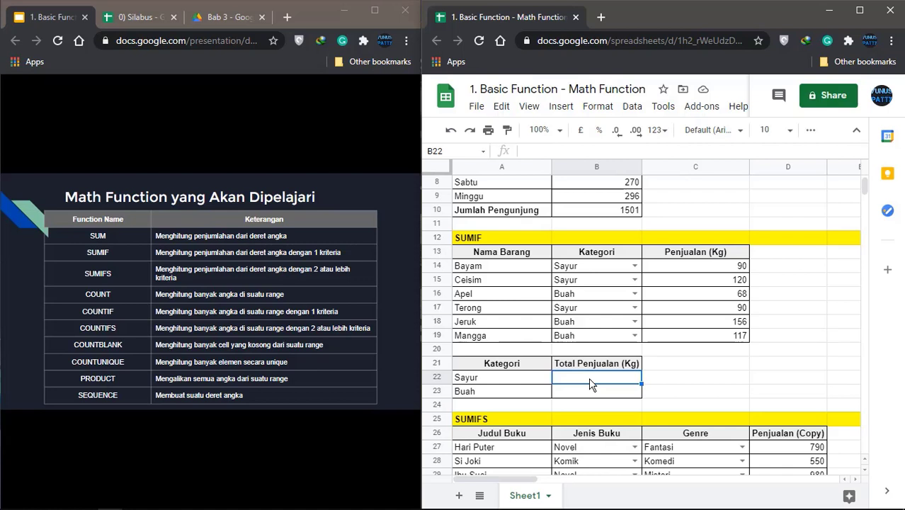
left_click(515, 383)
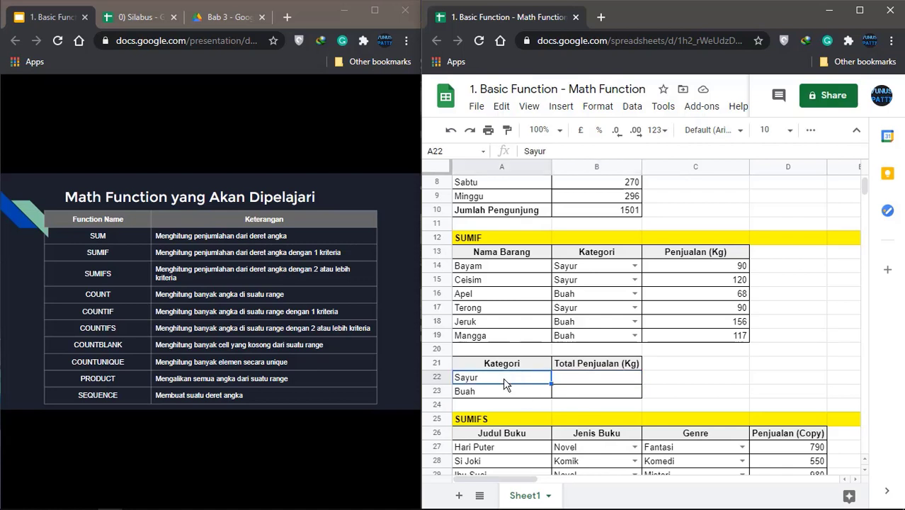
left_click(498, 394)
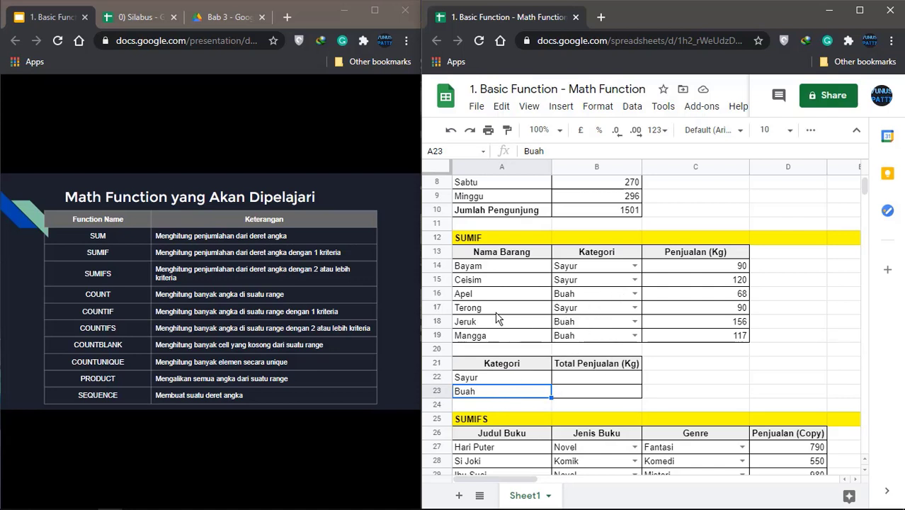
left_click(588, 382)
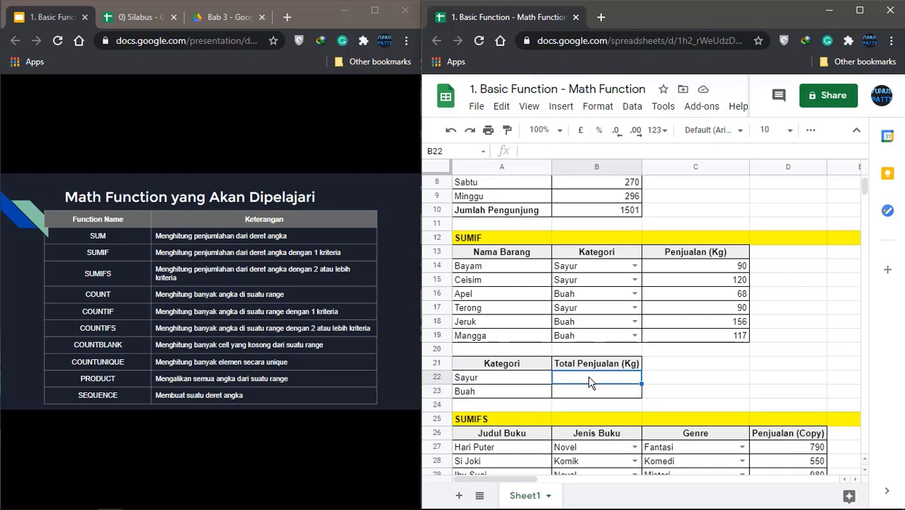
Start a SUMIF in B22 using the absolute Kategori range $B$14:$B$19
type("=")
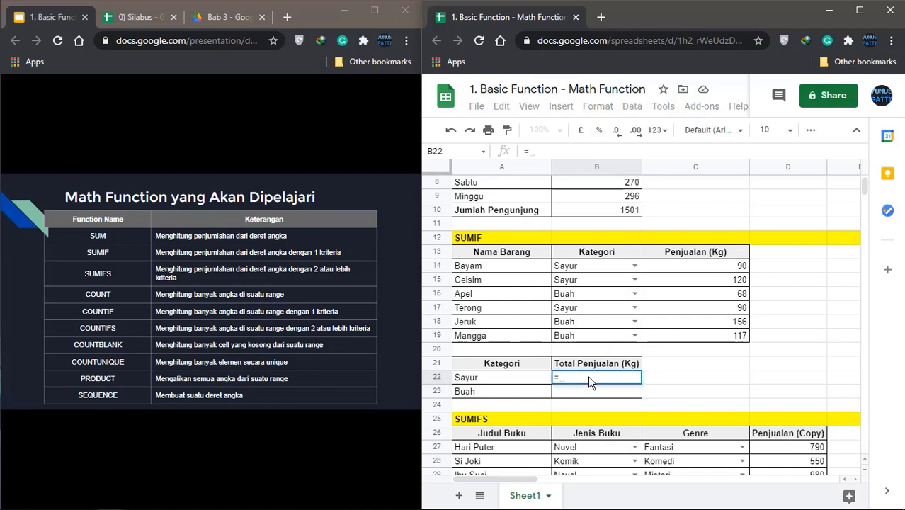
type("SUM")
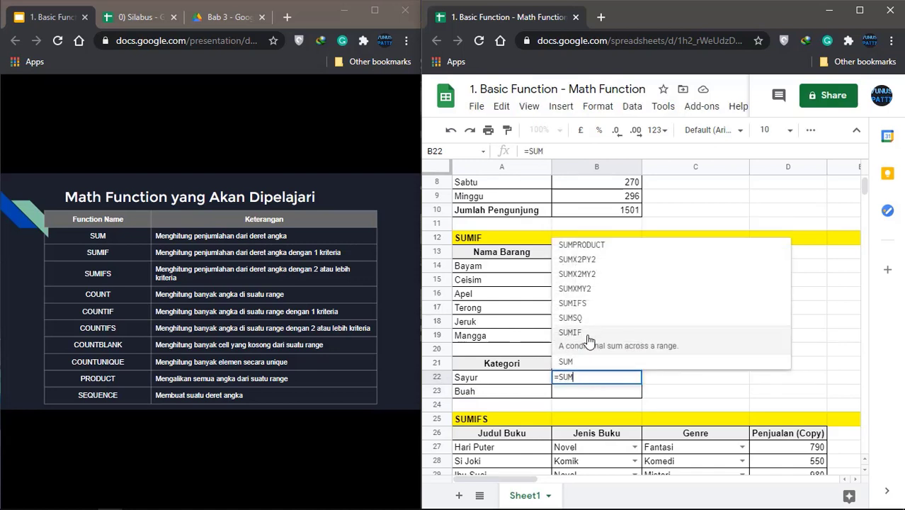
left_click(588, 340)
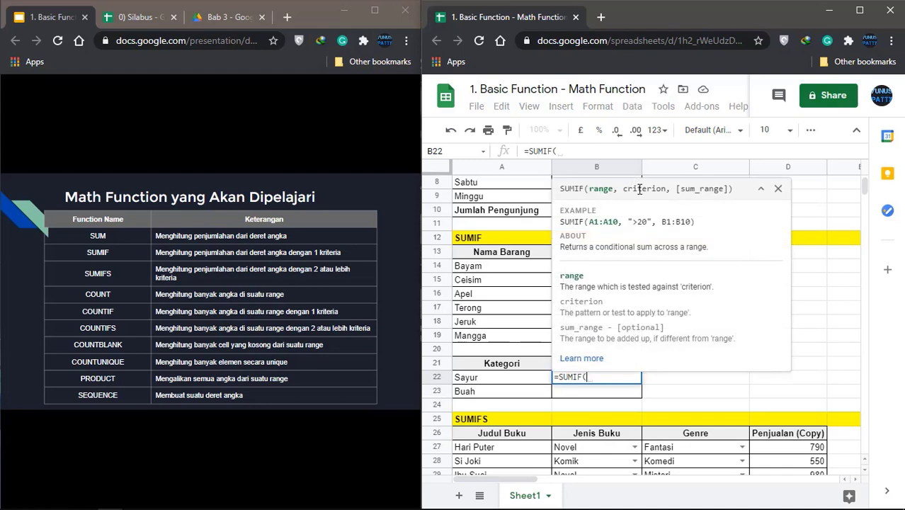
left_click(777, 189)
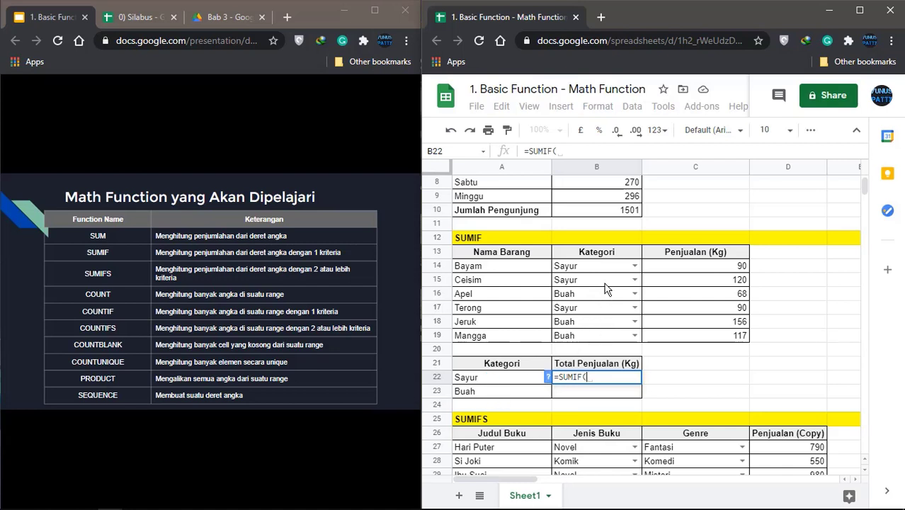
left_click_drag(606, 268, 594, 339)
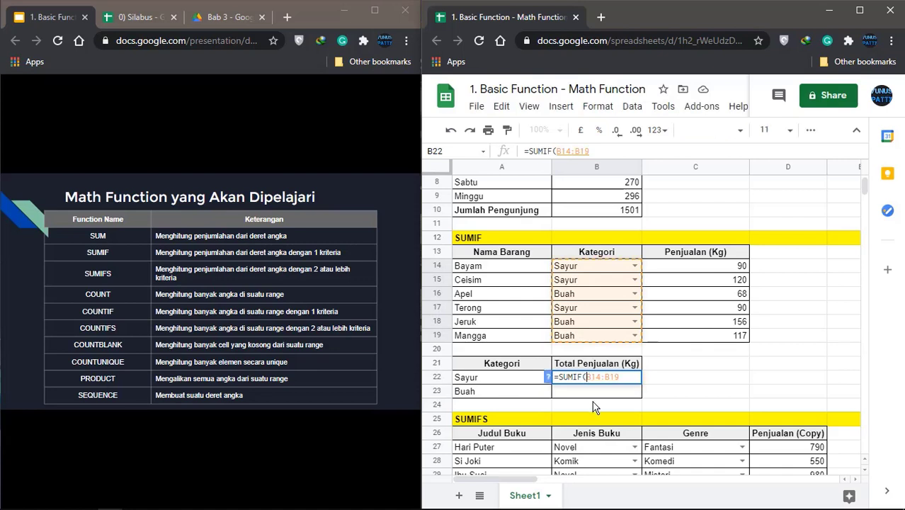
key("Left")
key("Left")
key("Left")
key("Left")
key("Left")
key("Left")
key("Left")
type("$")
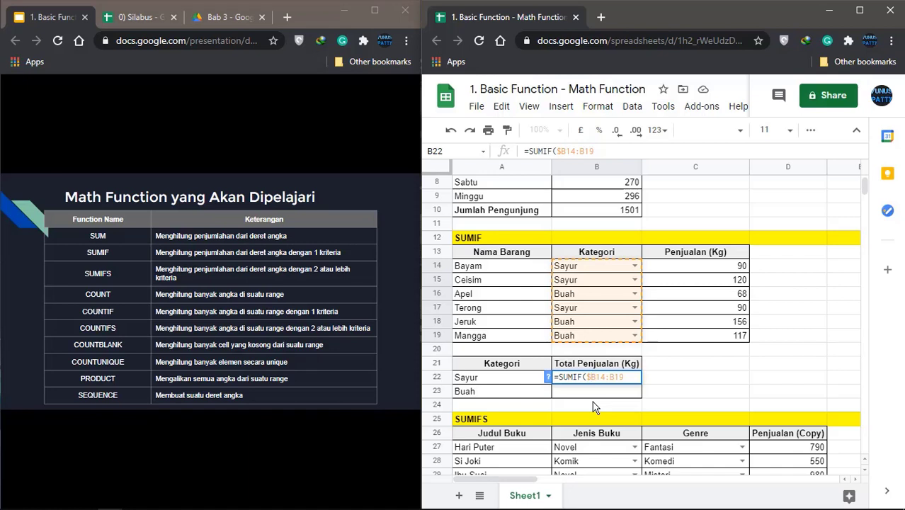
key("Right")
type("$")
type("$B$")
key("BackSpace")
key("BackSpace")
key("BackSpace")
key("BackSpace")
key("F4")
type(",")
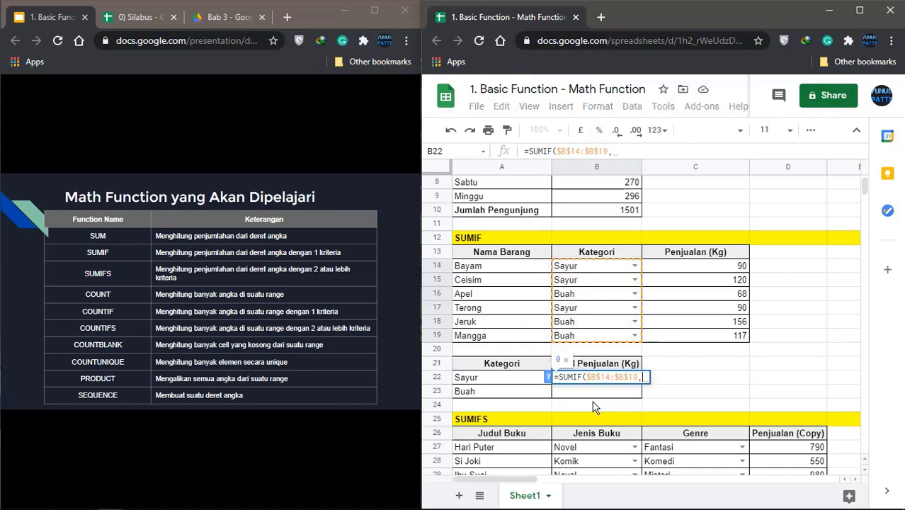
Finish the SUMIF with criterion A22 and sum range $C$14:$C$19, showing 300
left_click(503, 380)
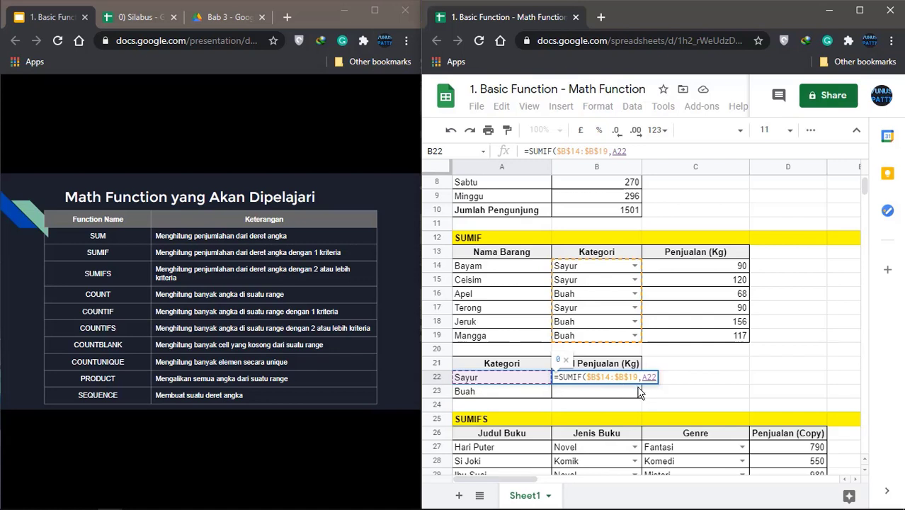
type(",")
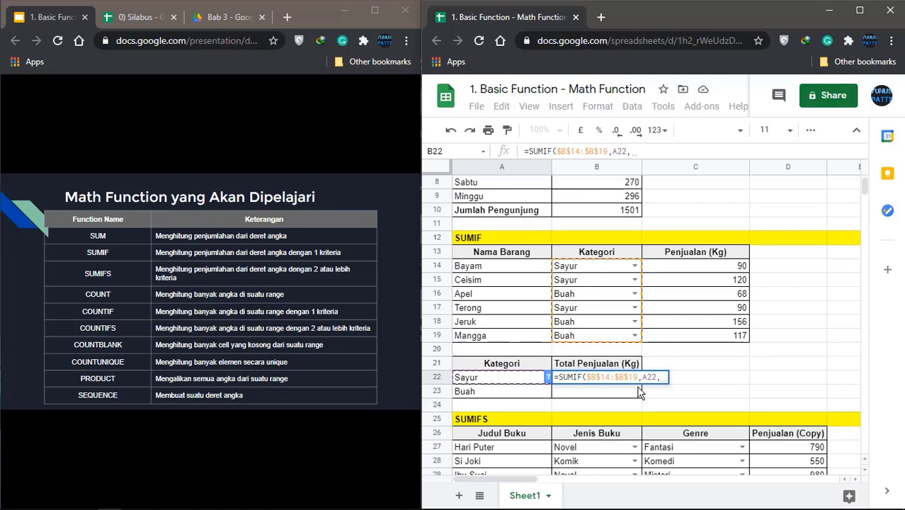
left_click_drag(715, 268, 710, 337)
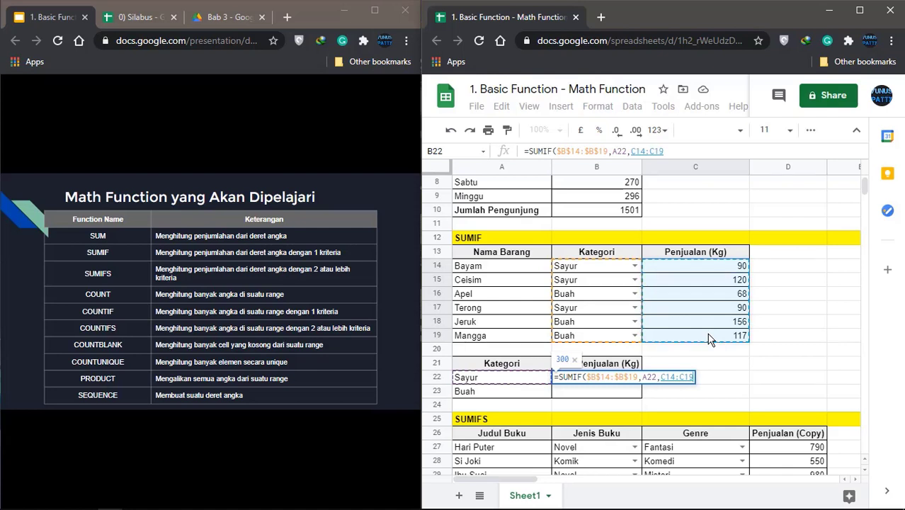
key("F4")
type(")")
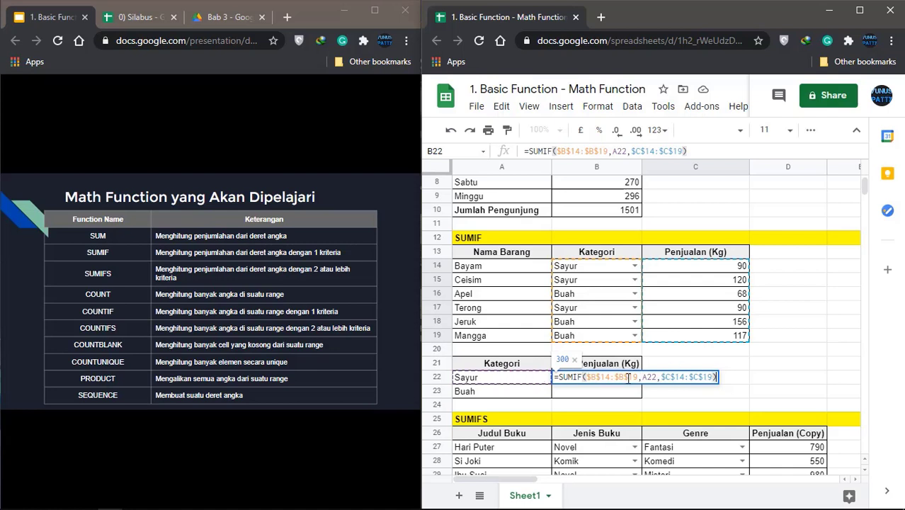
key("Return")
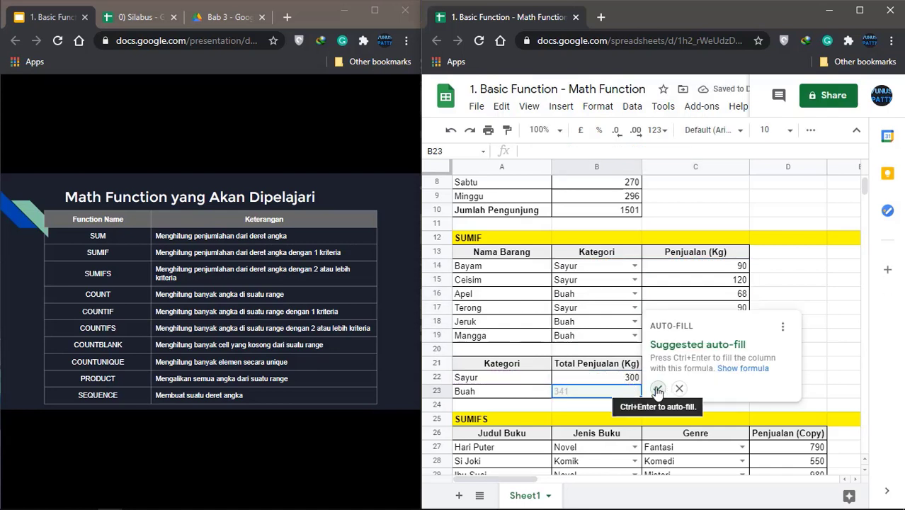
Accept the suggested auto-fill so B23 shows 341, then compare the B22 and B23 formulas
left_click(658, 389)
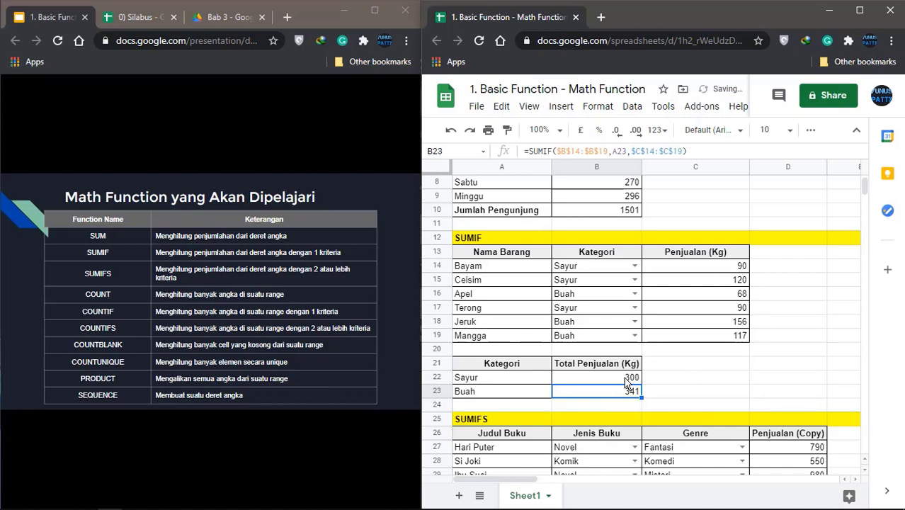
left_click(626, 379)
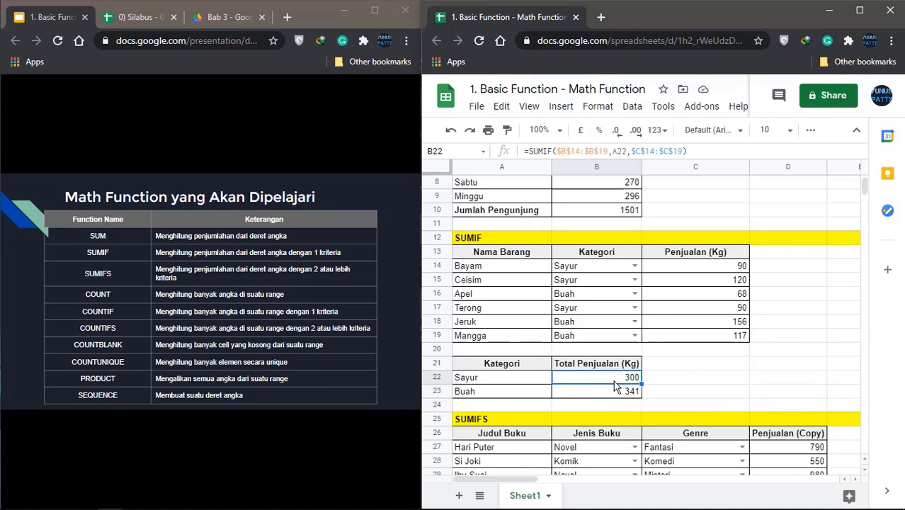
left_click(611, 396)
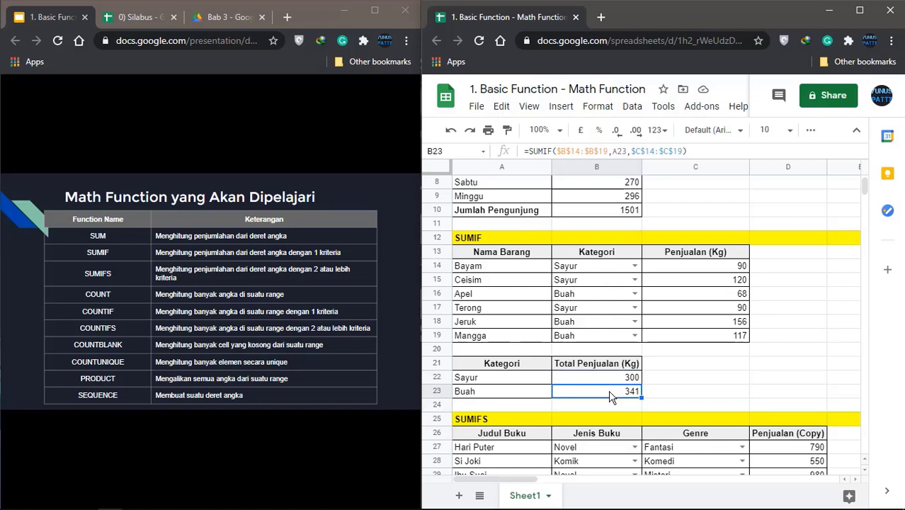
left_click(618, 382)
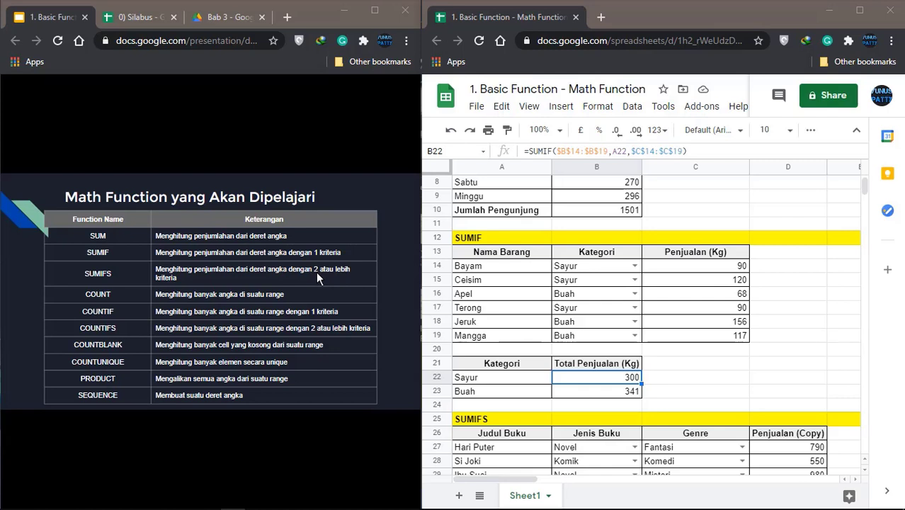
Scroll to the SUMIFS book table and review its title, Jenis Buku, Genre and Penjualan columns
scroll(529, 312, "down", 5)
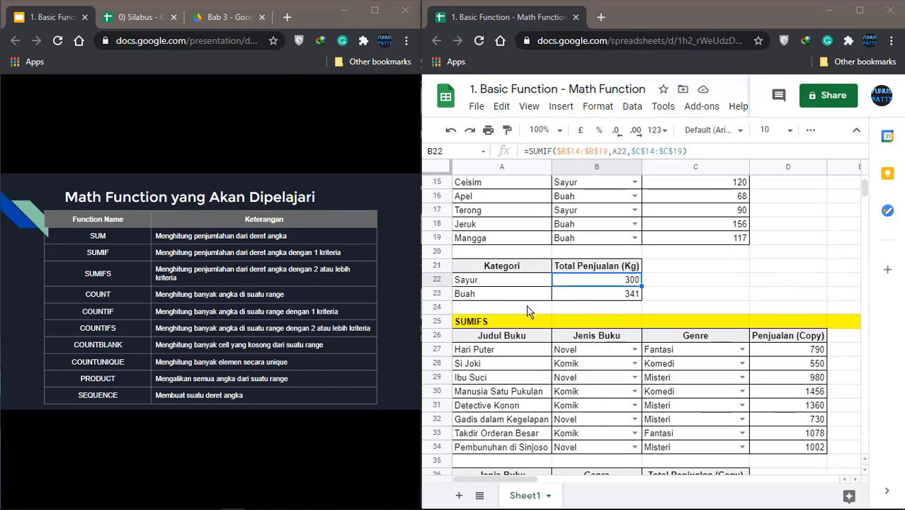
scroll(529, 312, "down", 1)
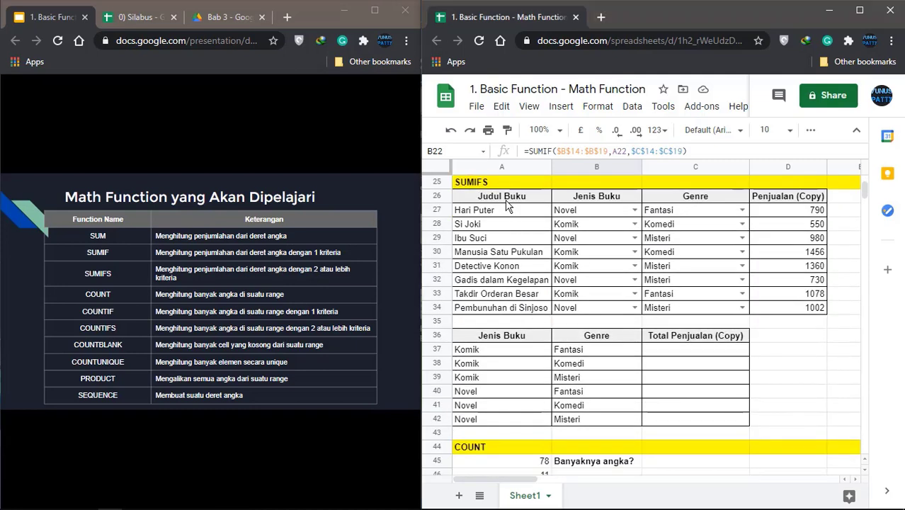
left_click(505, 238)
left_click(516, 267)
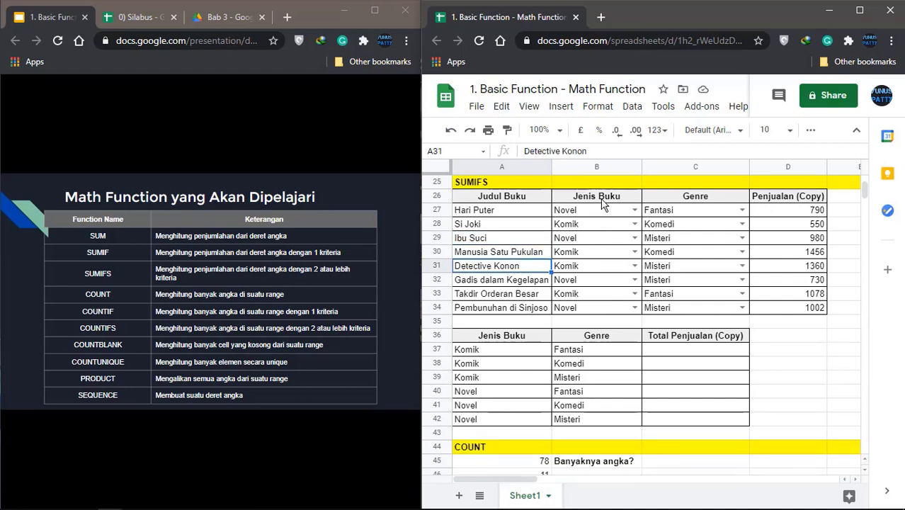
left_click(603, 202)
left_click(598, 225)
left_click(592, 251)
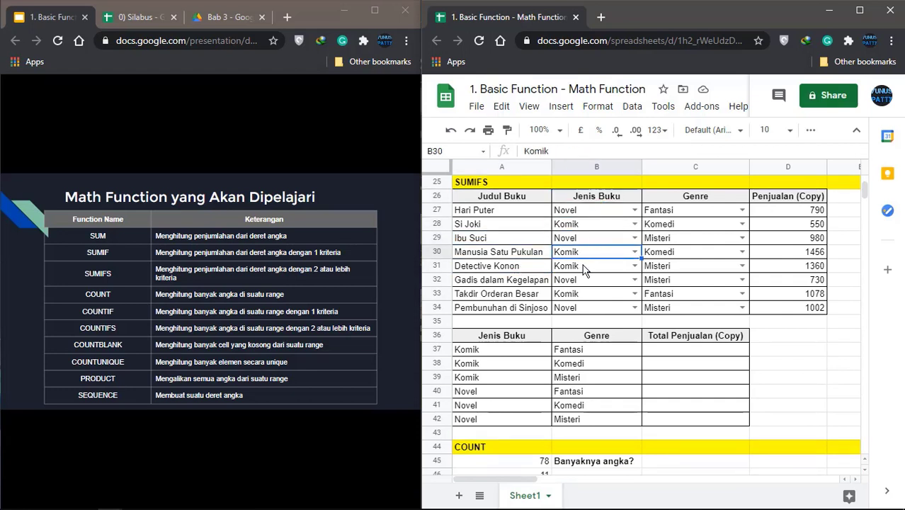
left_click(585, 268)
left_click(681, 209)
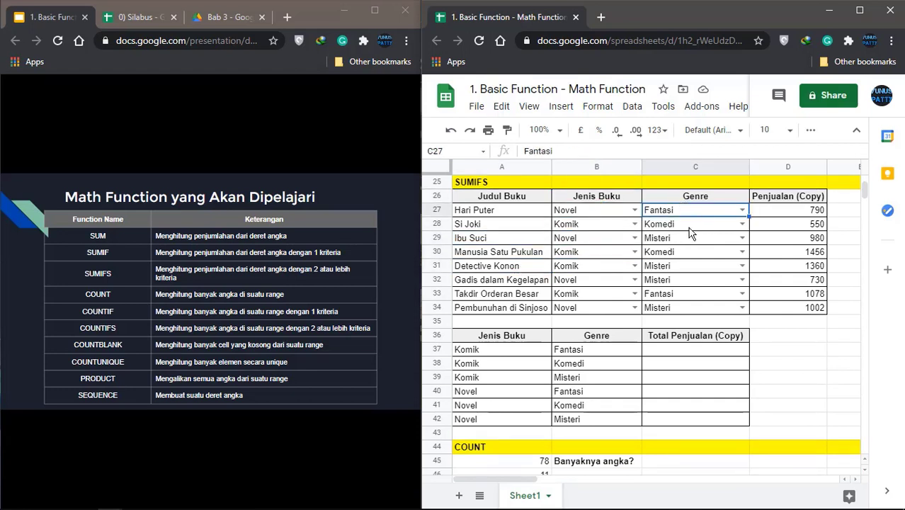
left_click(682, 226)
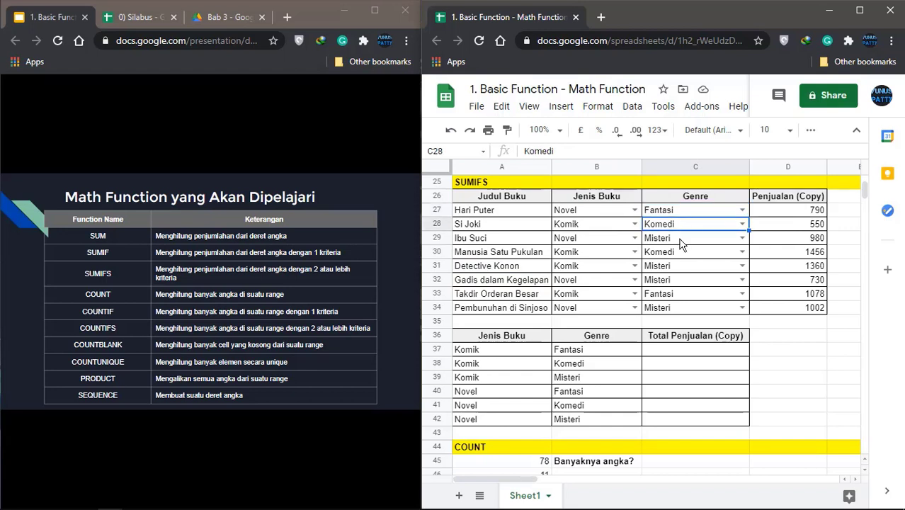
left_click(680, 241)
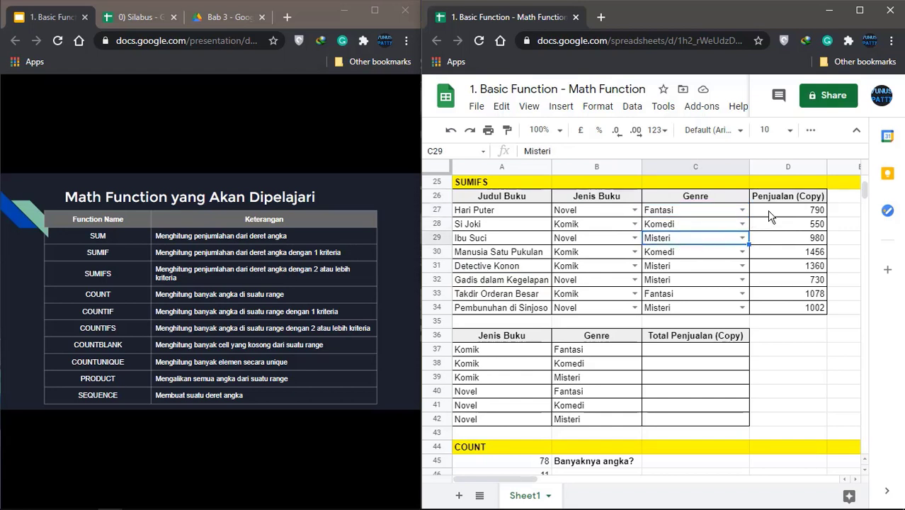
left_click(763, 211)
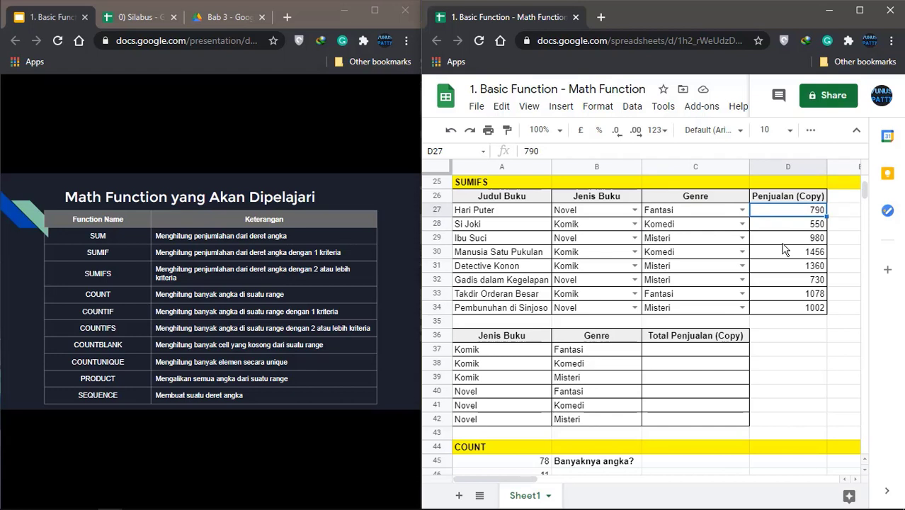
Point out the empty Komik Fantasi total and its Komik and Fantasi criteria in row 37
left_click(684, 354)
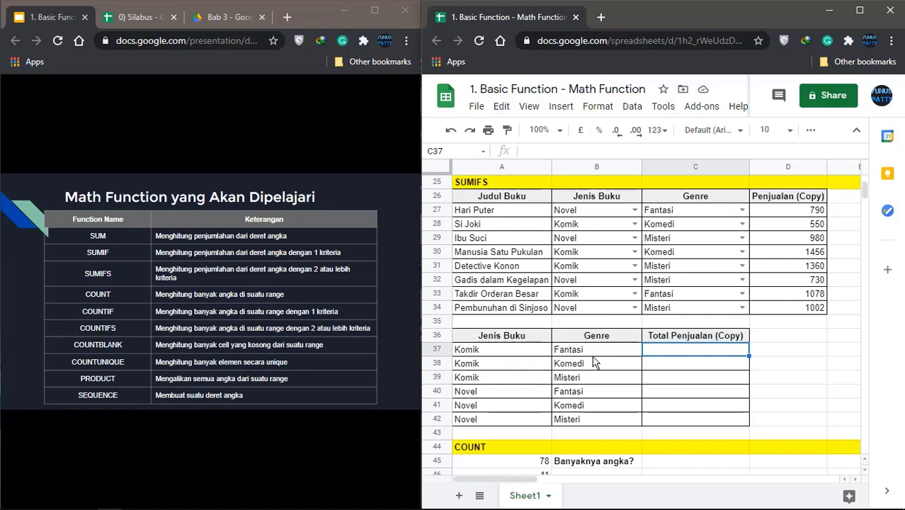
left_click(501, 354)
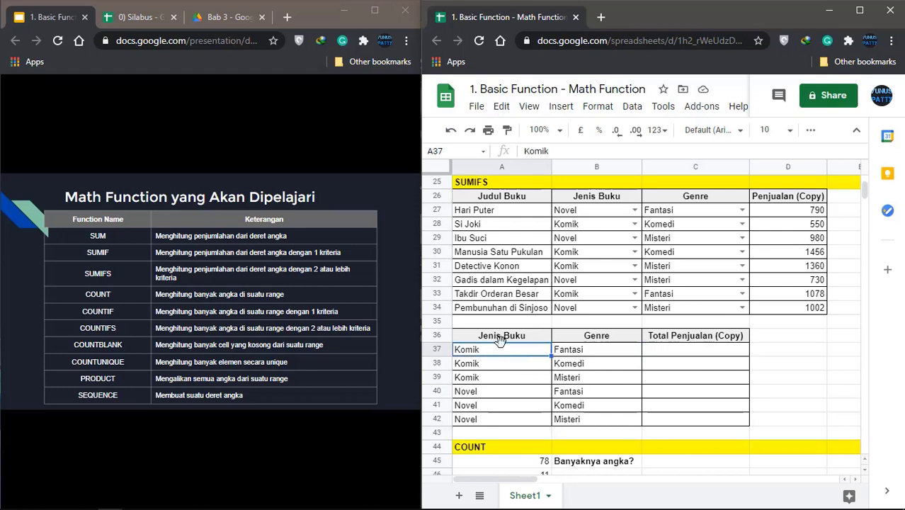
left_click(582, 354)
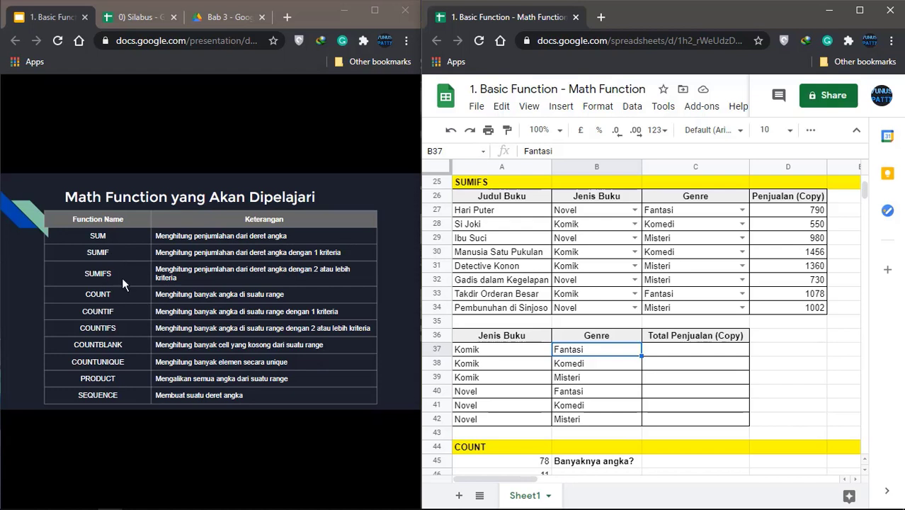
Begin =SUMIFS( in C37 from the autocomplete list and review the function's argument help
left_click(673, 354)
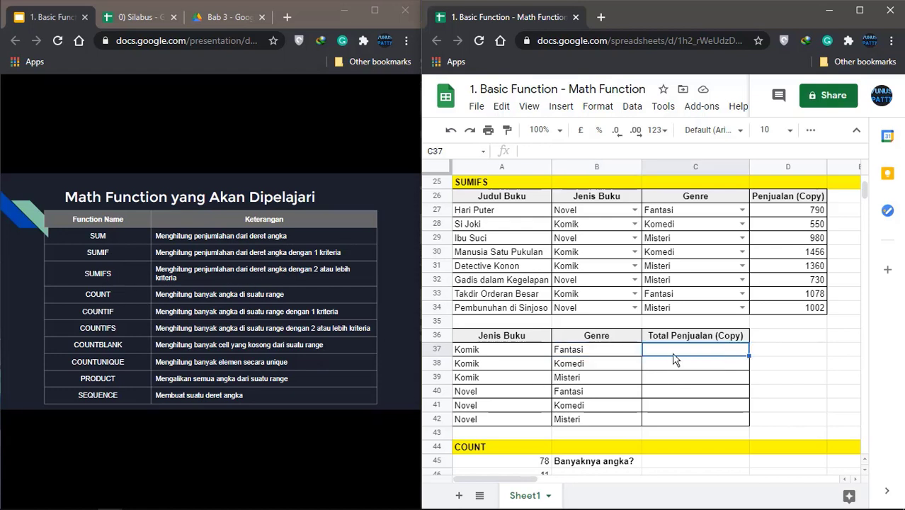
type("=")
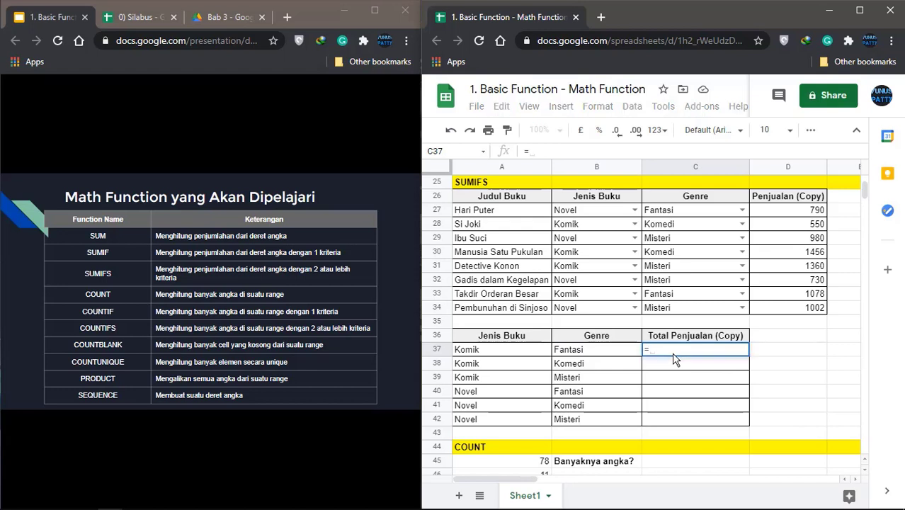
type("SUMIF")
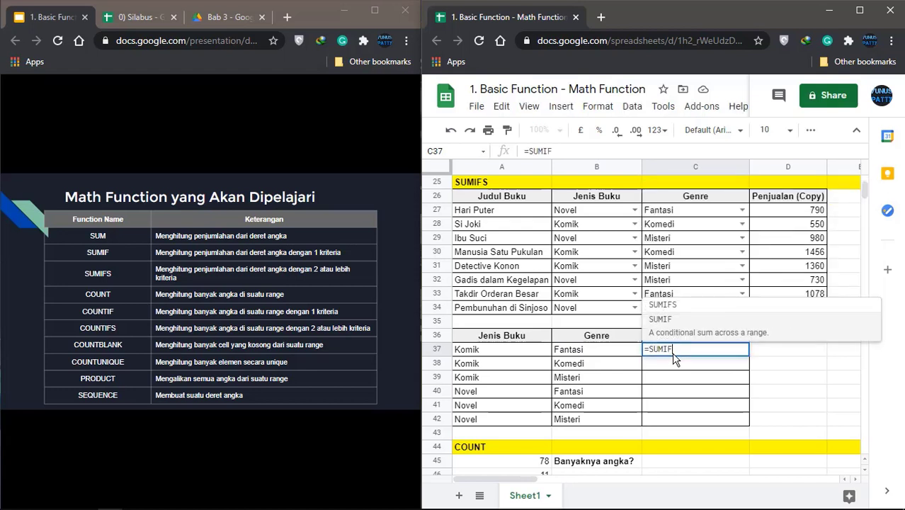
left_click(683, 305)
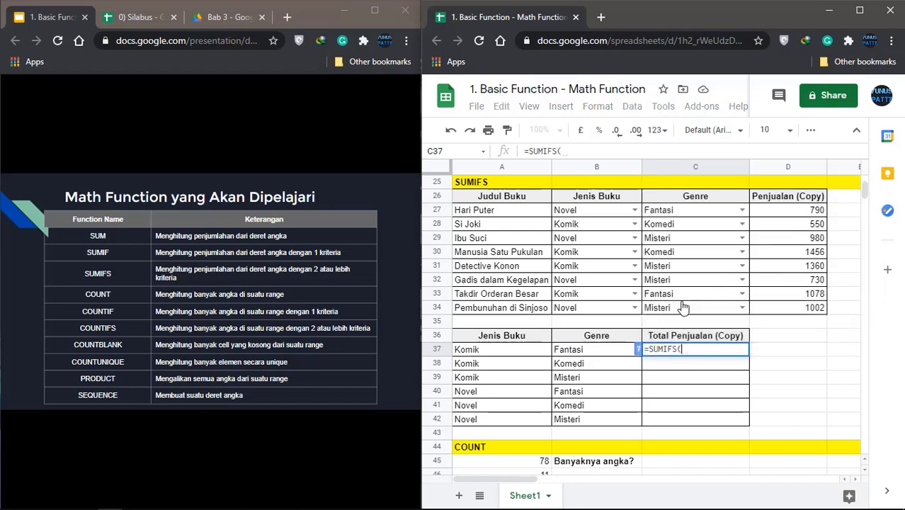
left_click(639, 351)
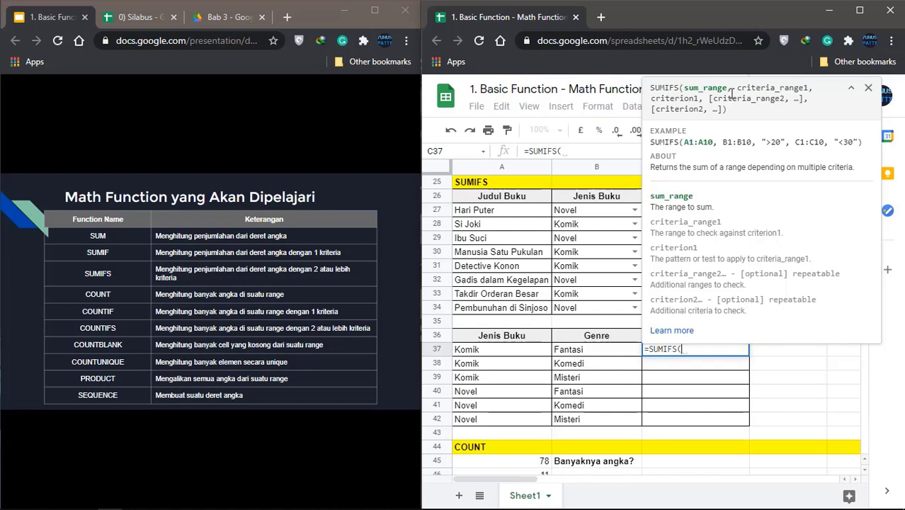
left_click(868, 89)
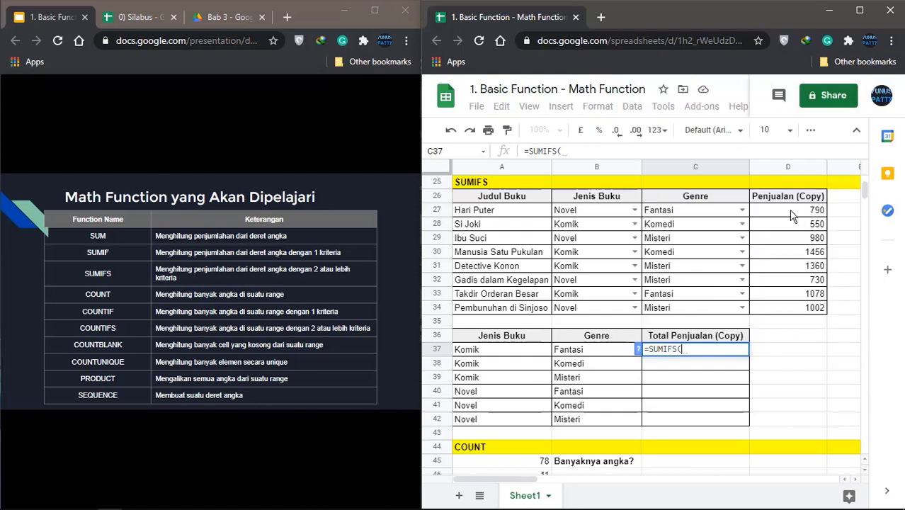
Add sum range $D$27:$D$34, criteria range $B$27:$B$34 and criterion A37 to the SUMIFS
left_click_drag(791, 211, 788, 310)
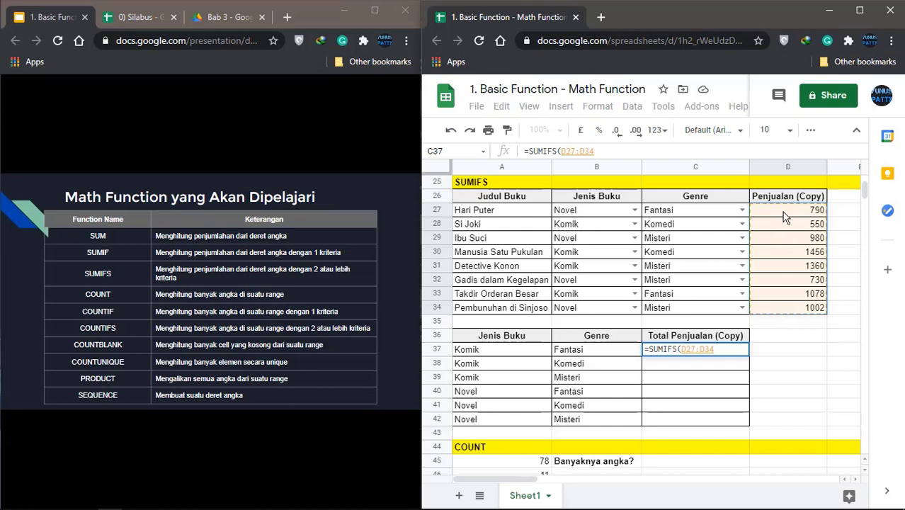
key("F4")
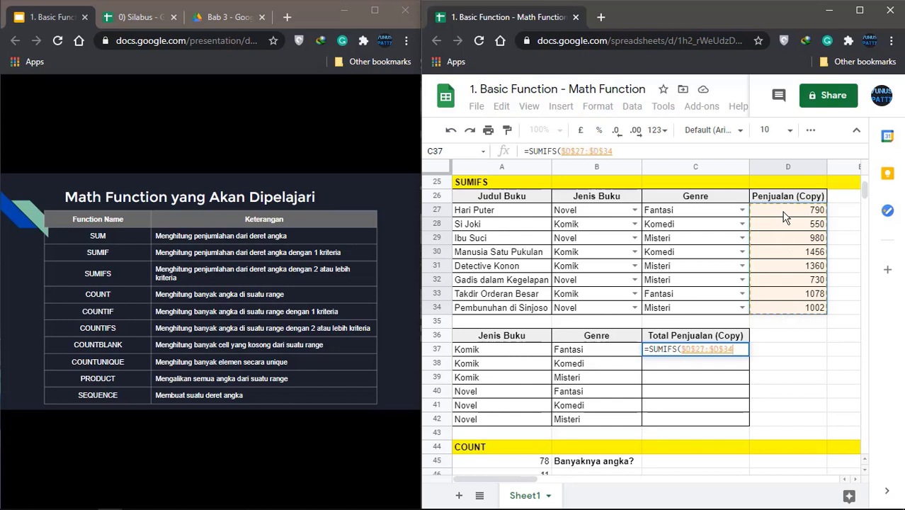
type(",")
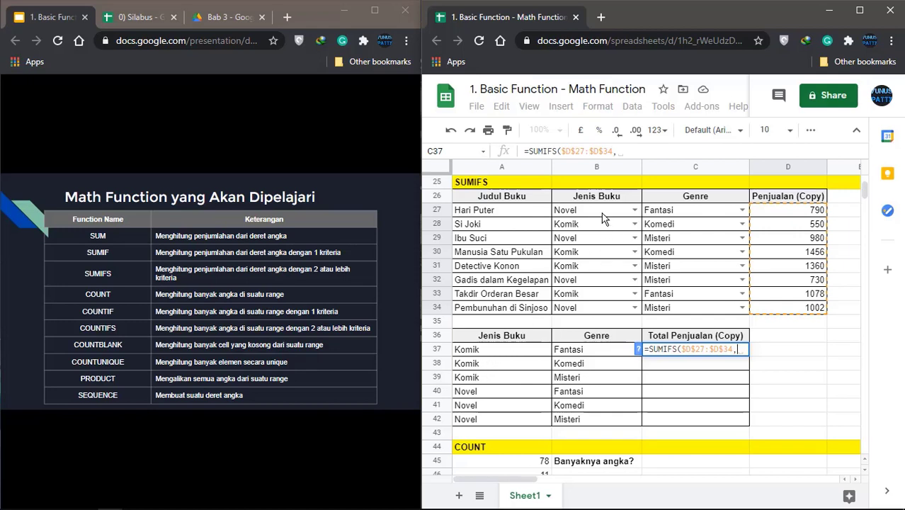
left_click_drag(602, 212, 595, 315)
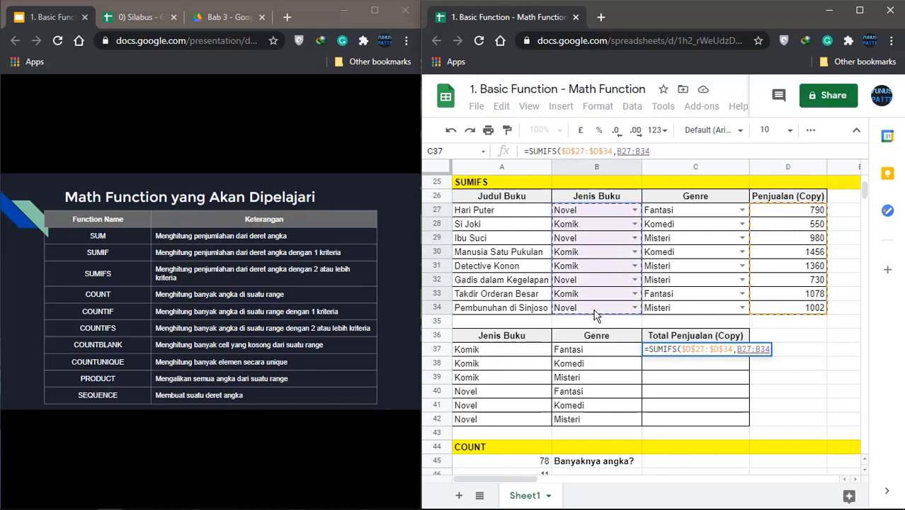
key("F4")
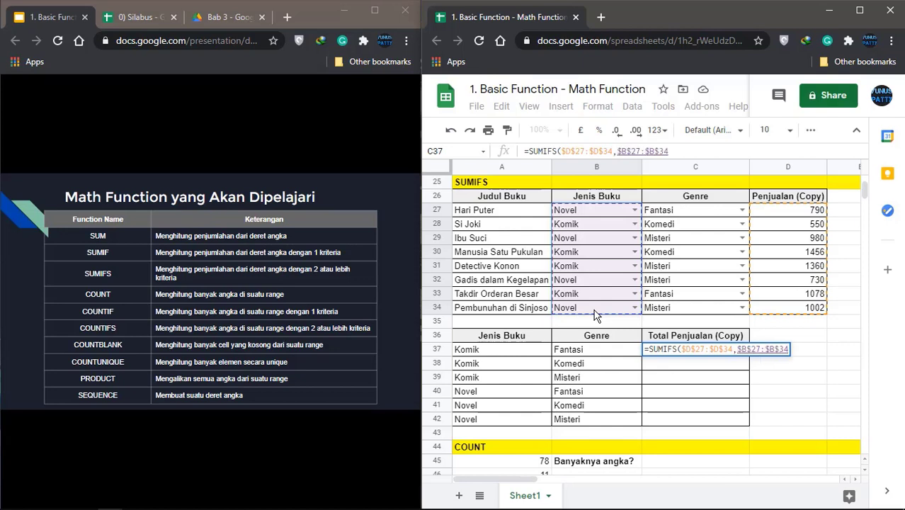
type(",")
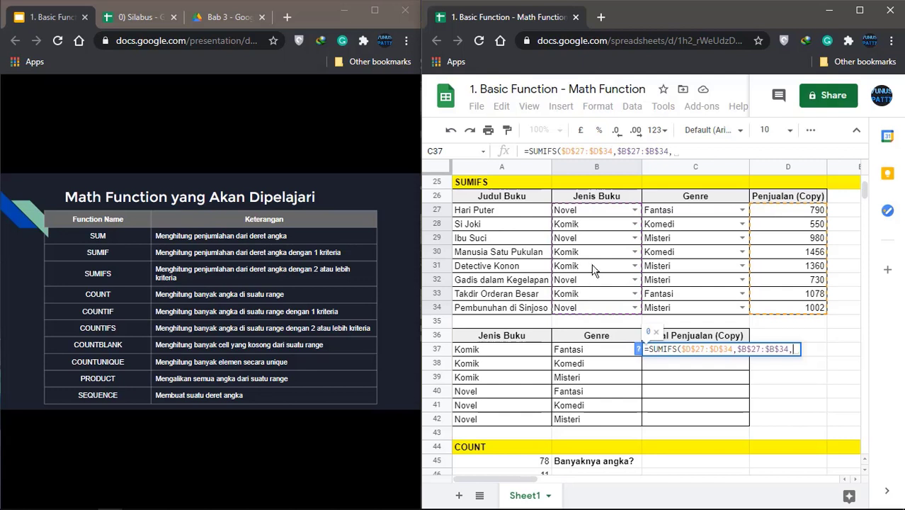
left_click(508, 351)
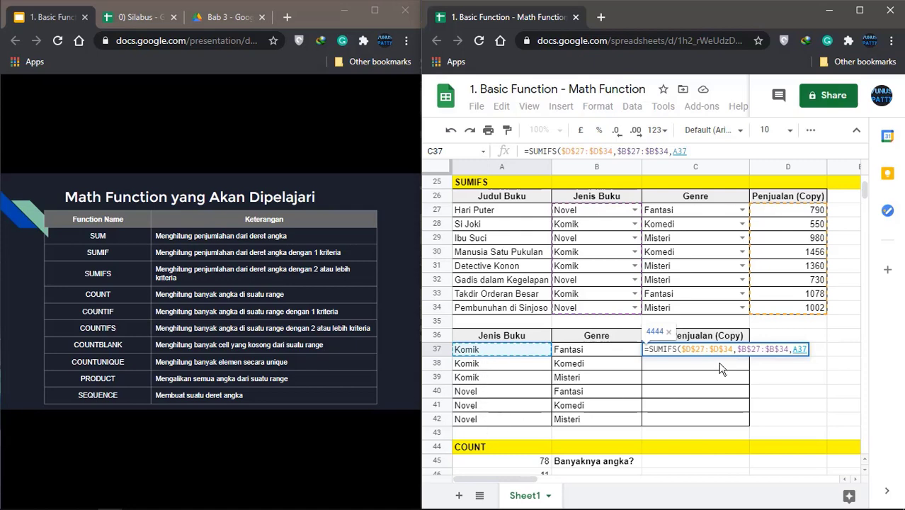
type(",")
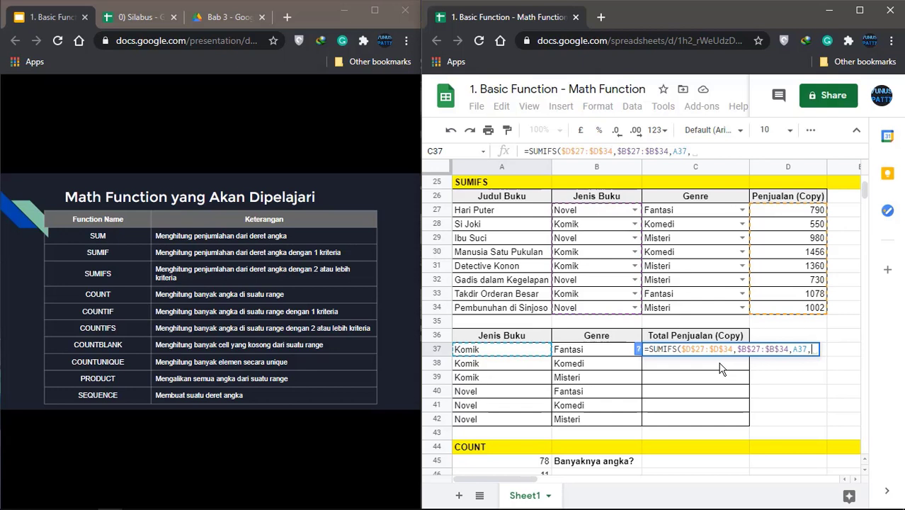
Add Genre range $C$27:$C$34 with criterion B37, commit, and auto-fill C38:C42
left_click(685, 211)
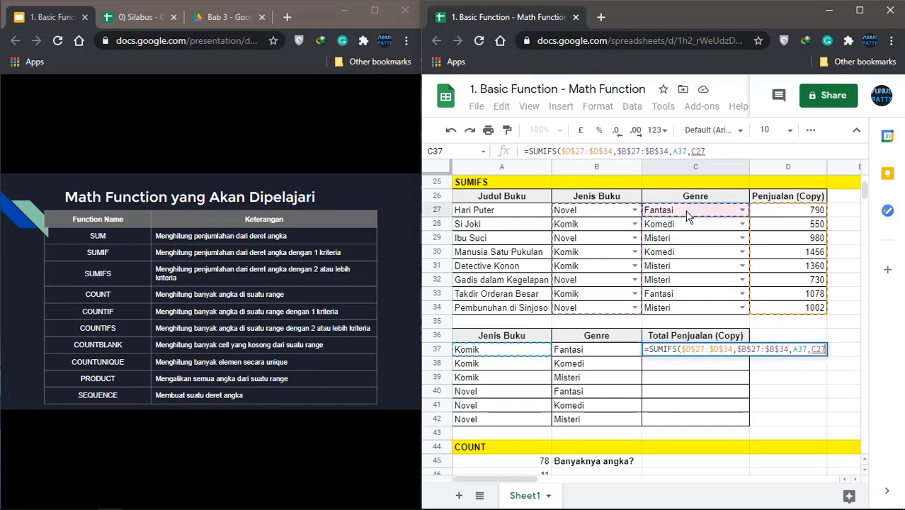
left_click(700, 314, "shift")
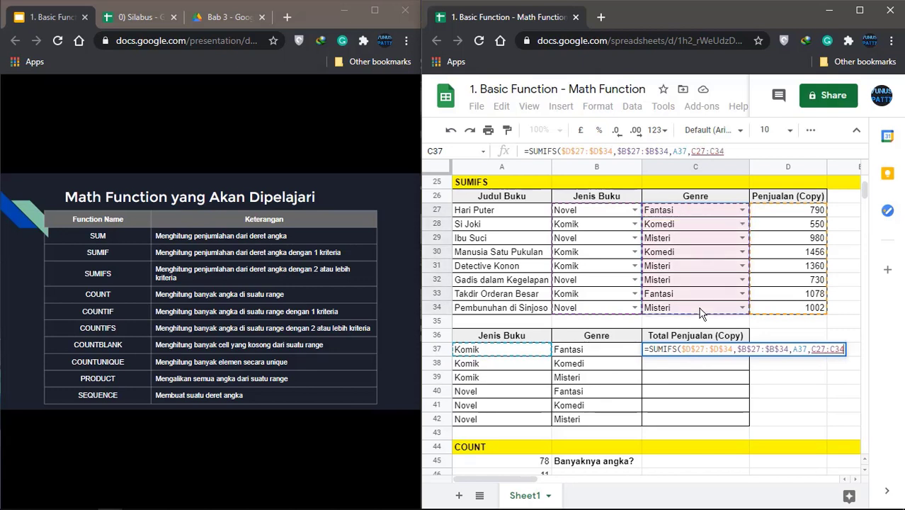
key("F4")
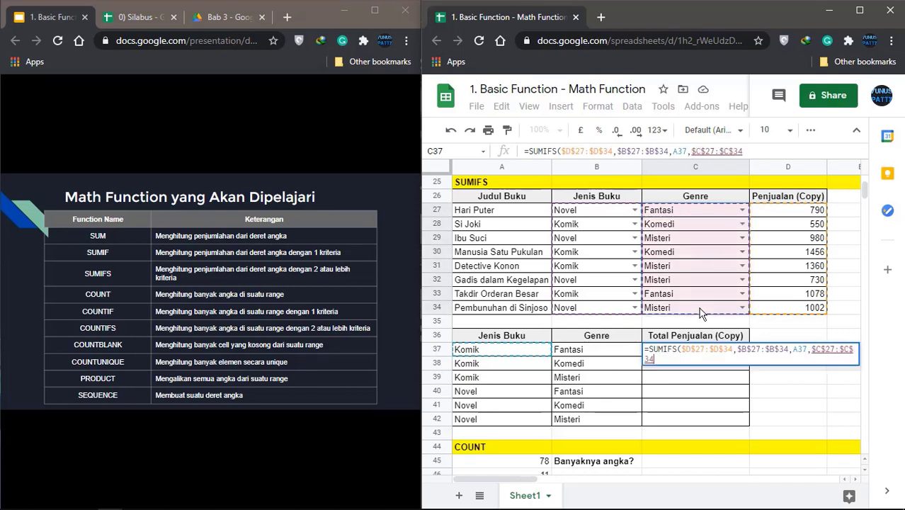
type(",")
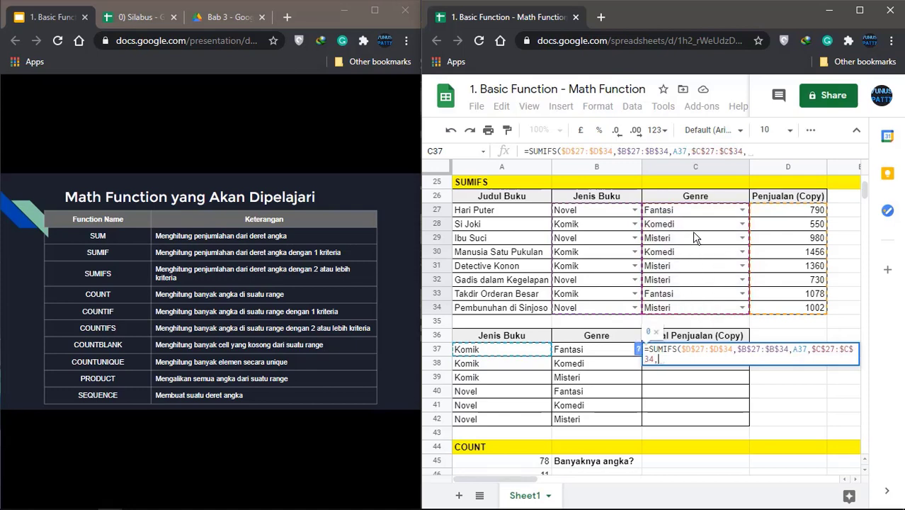
left_click(595, 356)
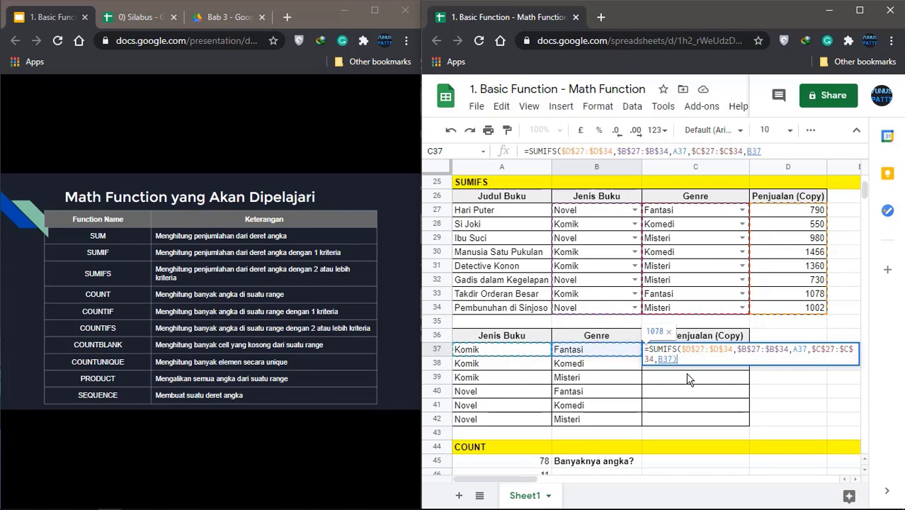
type(")")
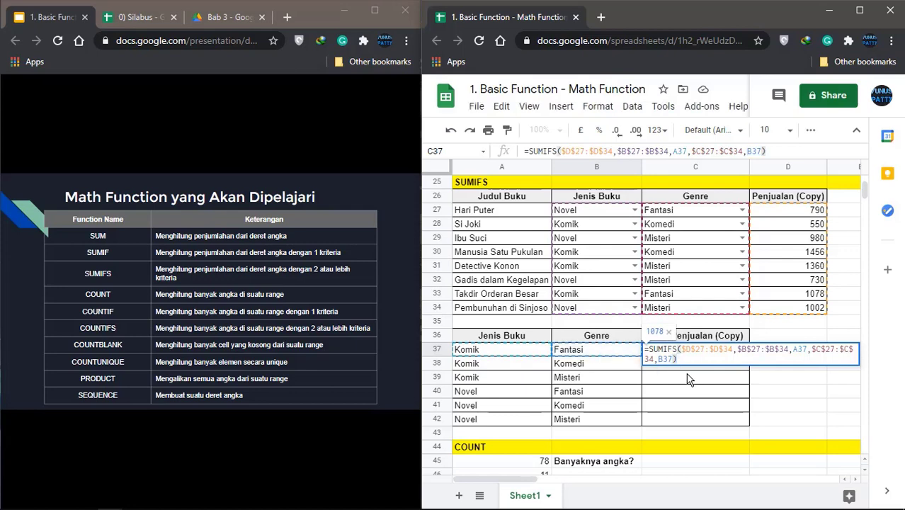
key("Return")
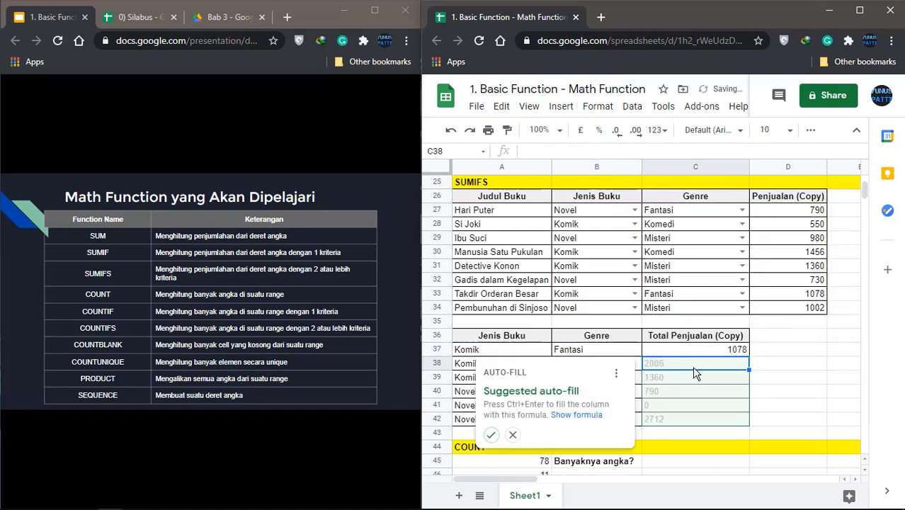
left_click(491, 436)
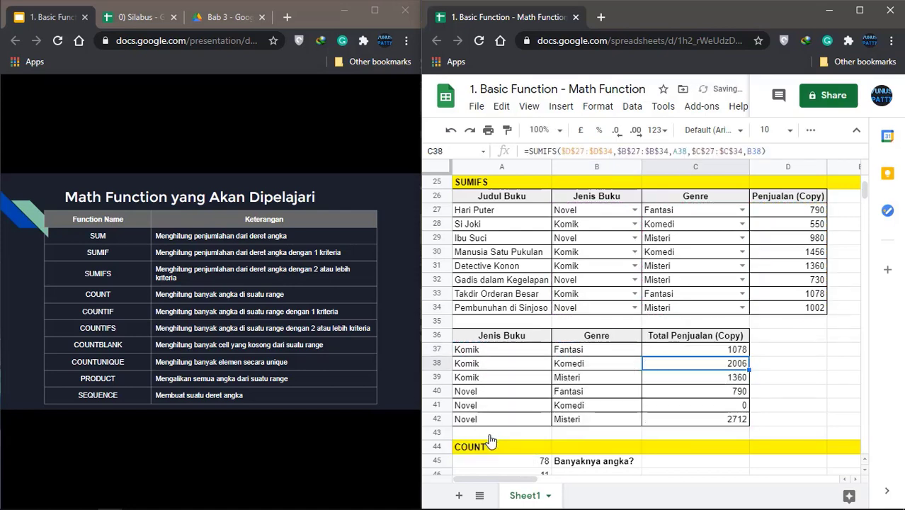
left_click(712, 408)
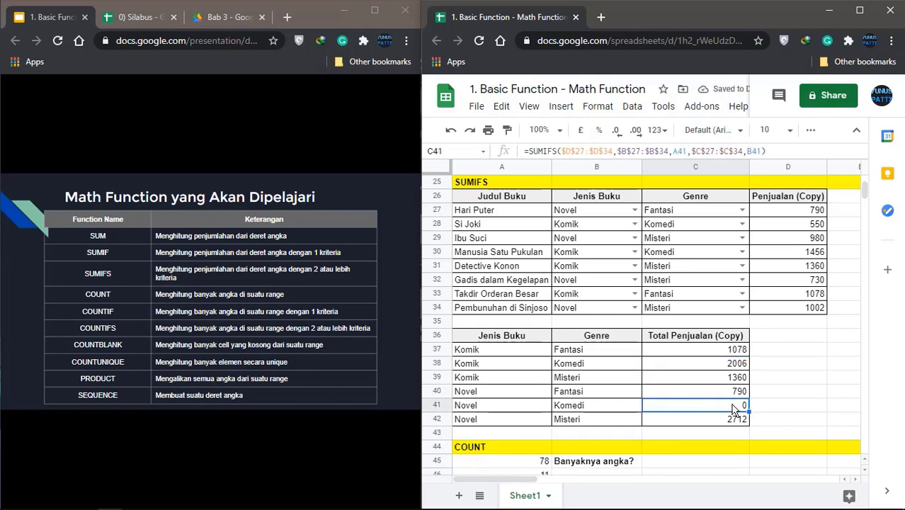
left_click(498, 408)
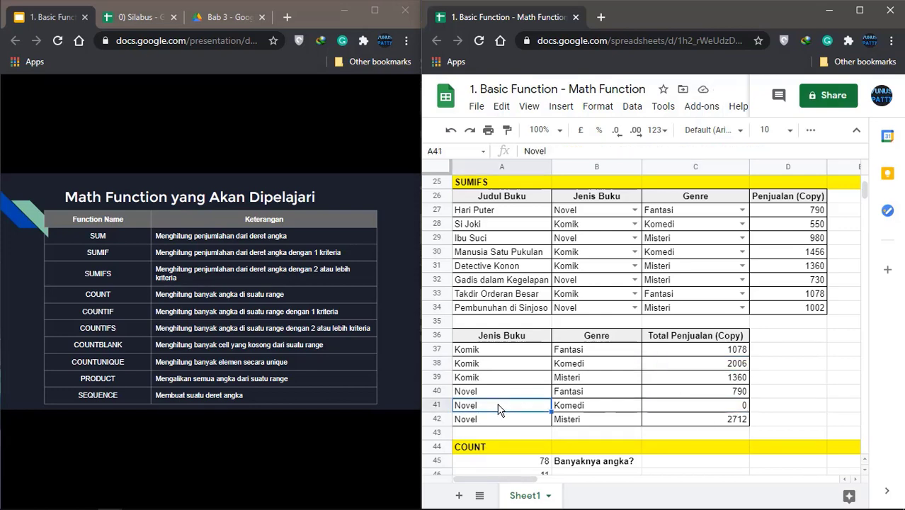
left_click(590, 407)
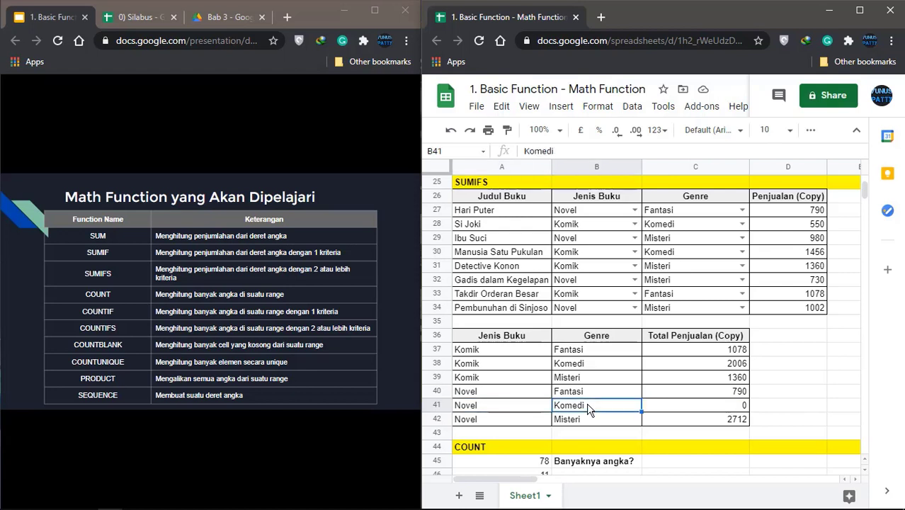
left_click(680, 412)
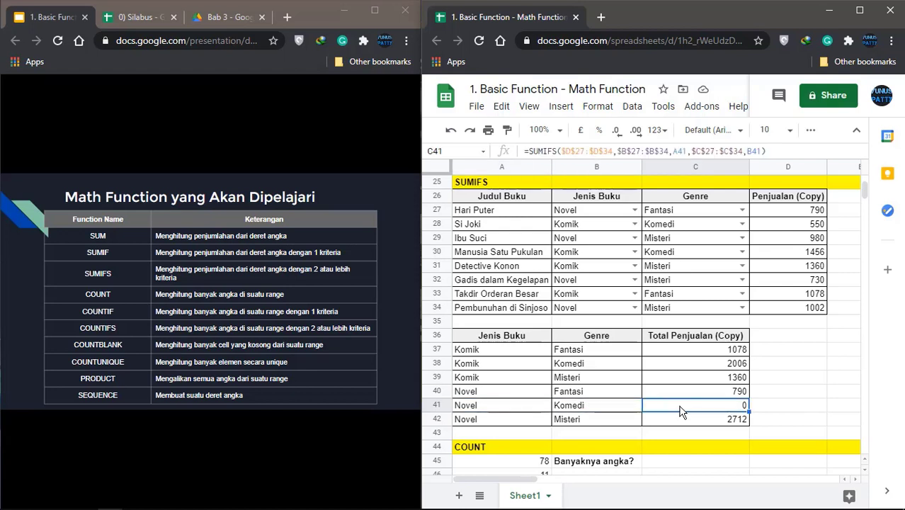
left_click(592, 227)
left_click(594, 244)
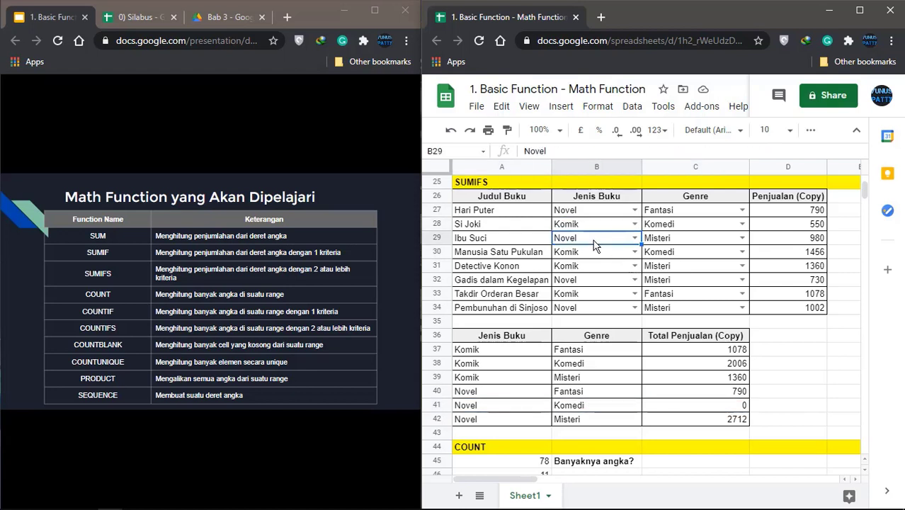
left_click(593, 264)
left_click(632, 284)
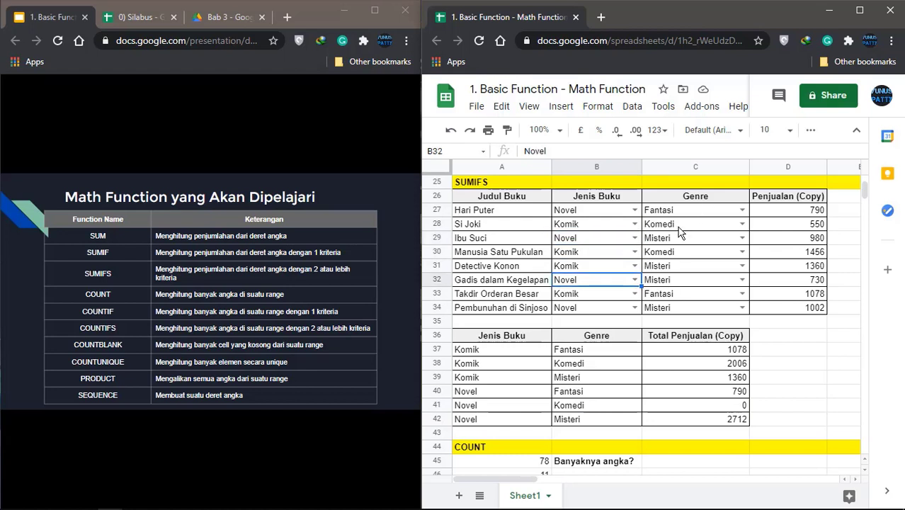
left_click(599, 213)
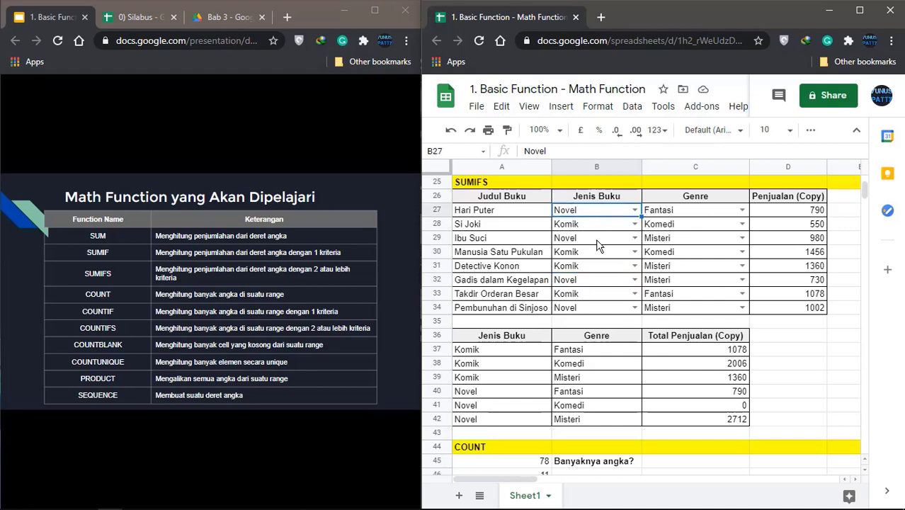
left_click(602, 241)
left_click(585, 281)
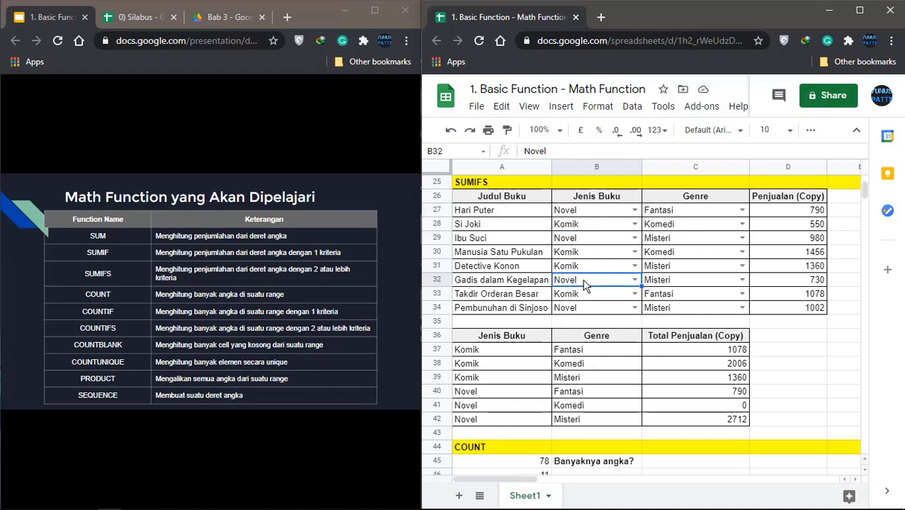
left_click(597, 311)
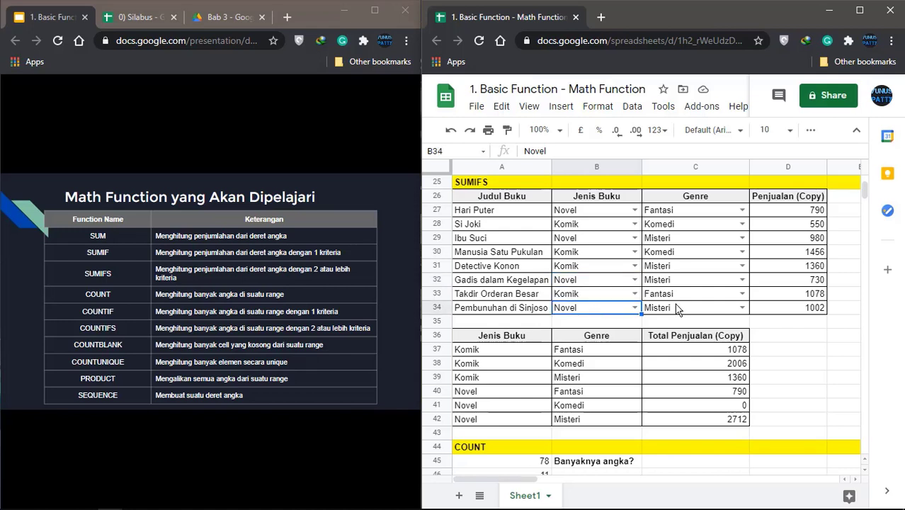
left_click(603, 285)
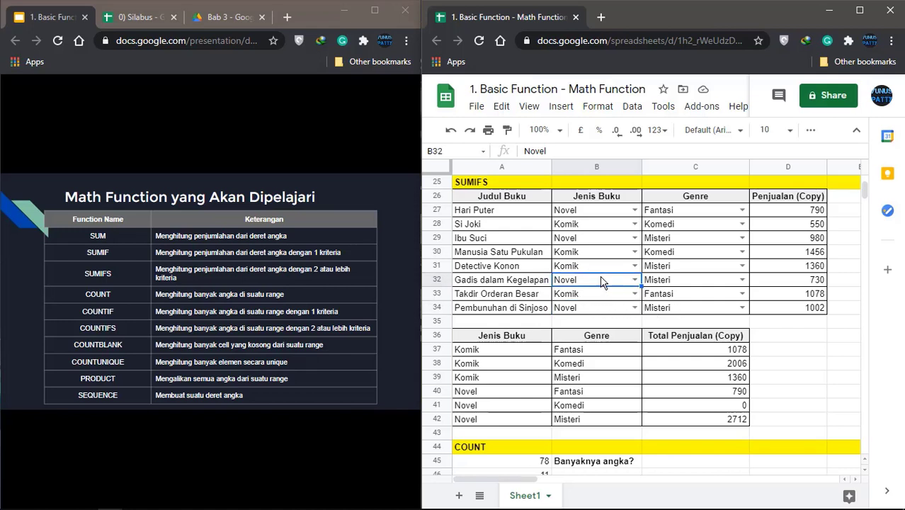
left_click(602, 238)
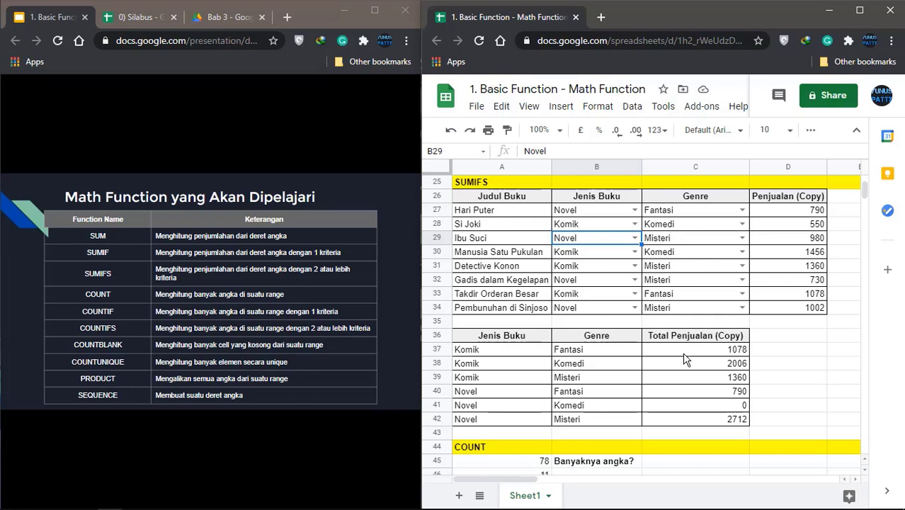
left_click(712, 408)
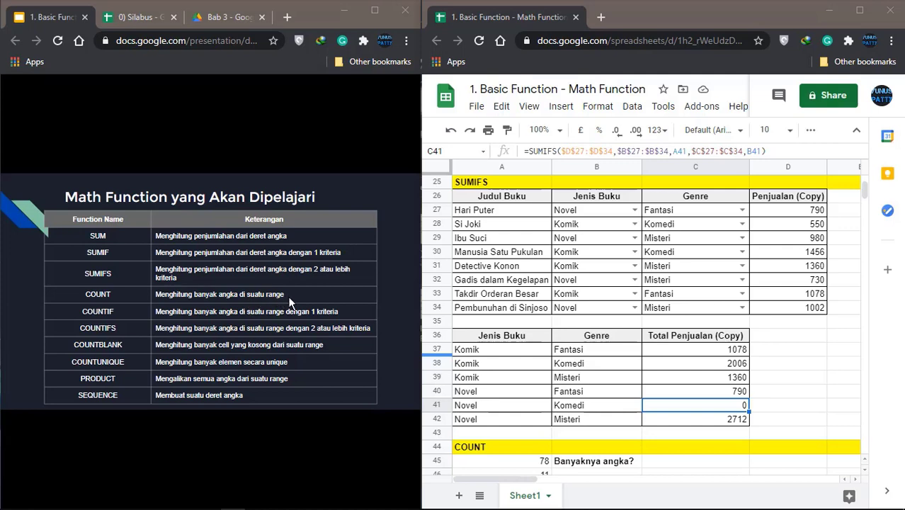
Scroll to the COUNT exercise, select the numbers A45:A51 (78 to 1789), then pick B46
scroll(613, 325, "down", 4)
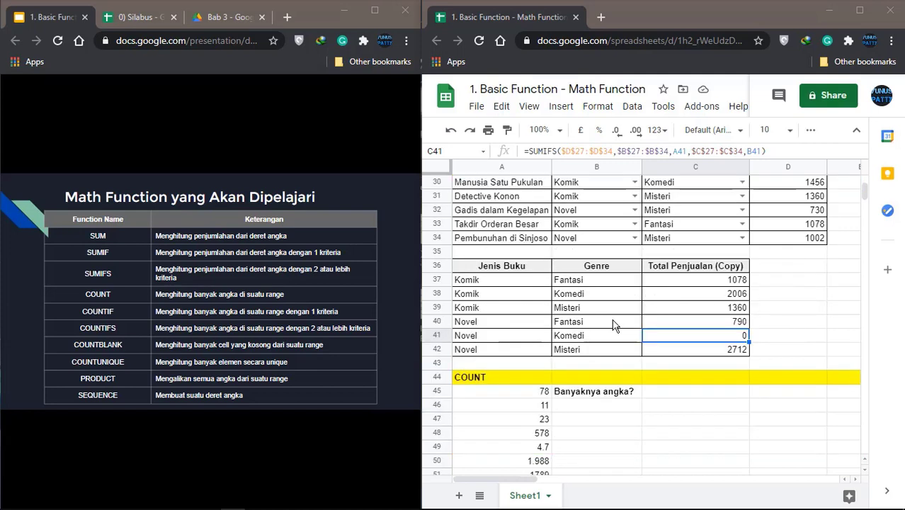
scroll(614, 324, "down", 2)
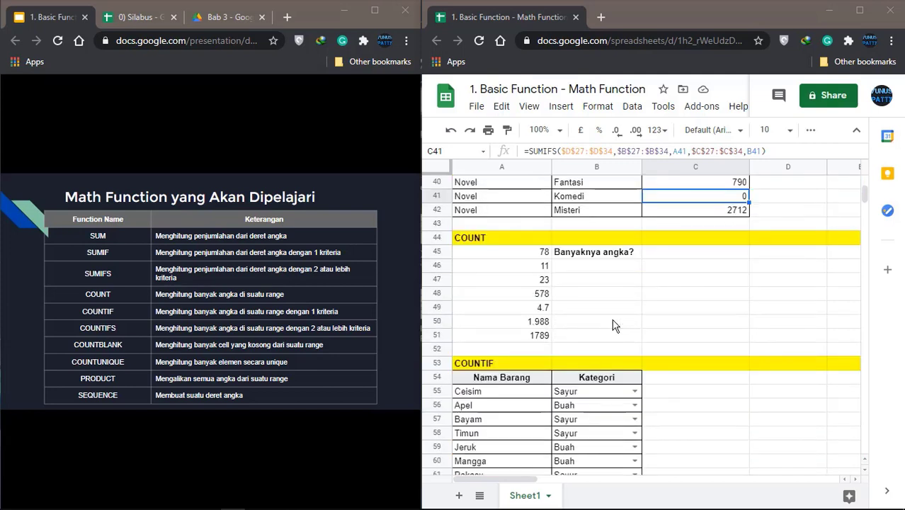
left_click(532, 228)
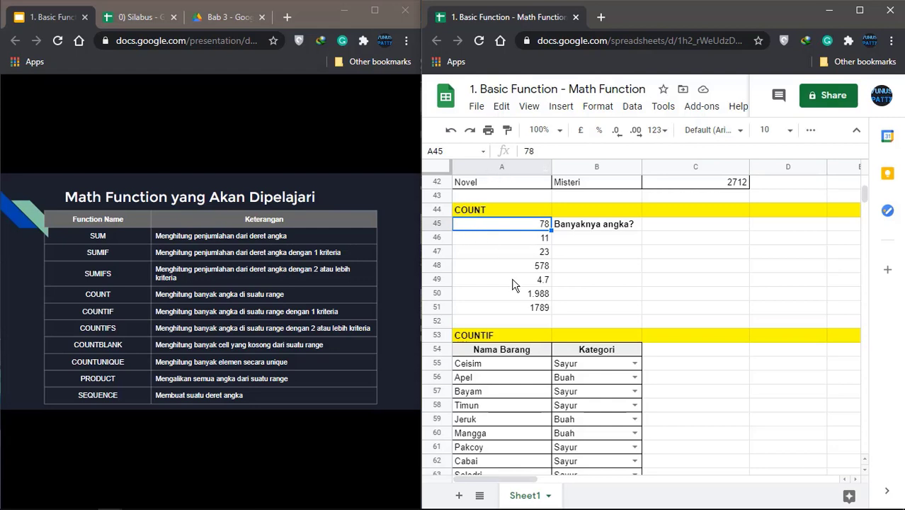
left_click(525, 310)
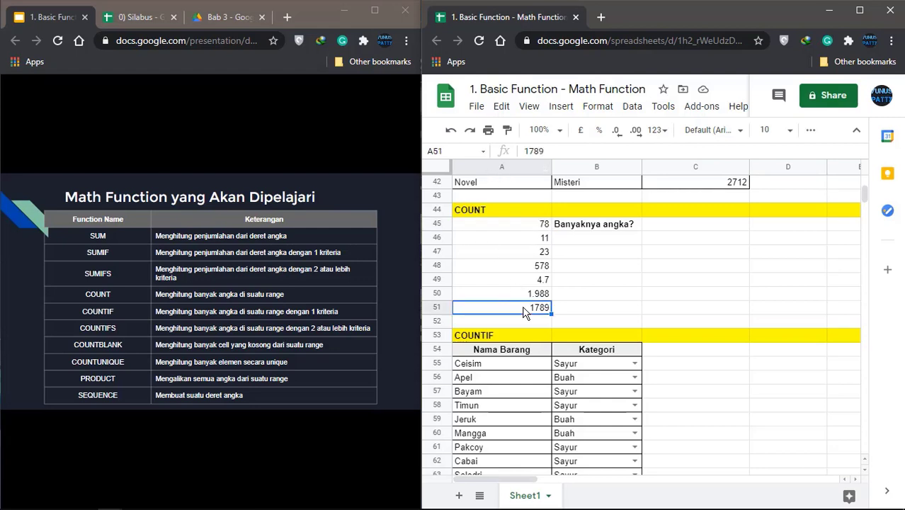
left_click(595, 231)
left_click_drag(517, 226, 526, 310)
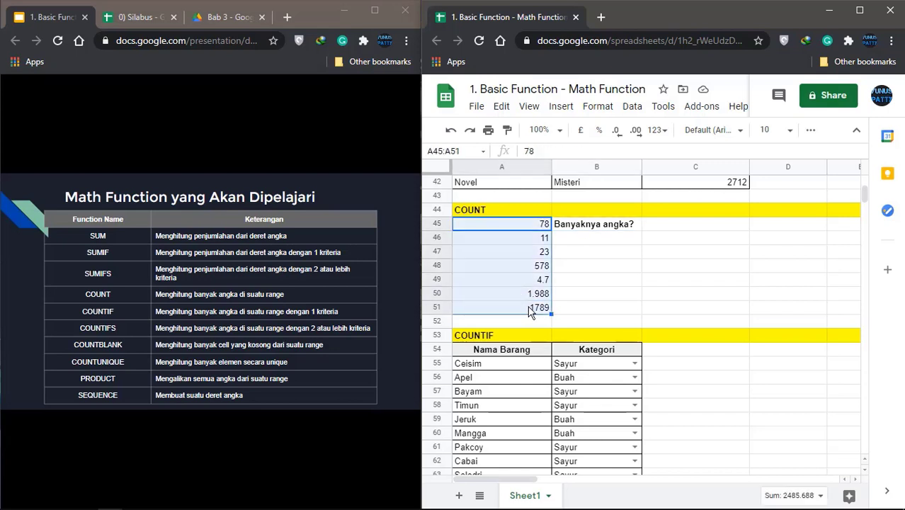
left_click(575, 244)
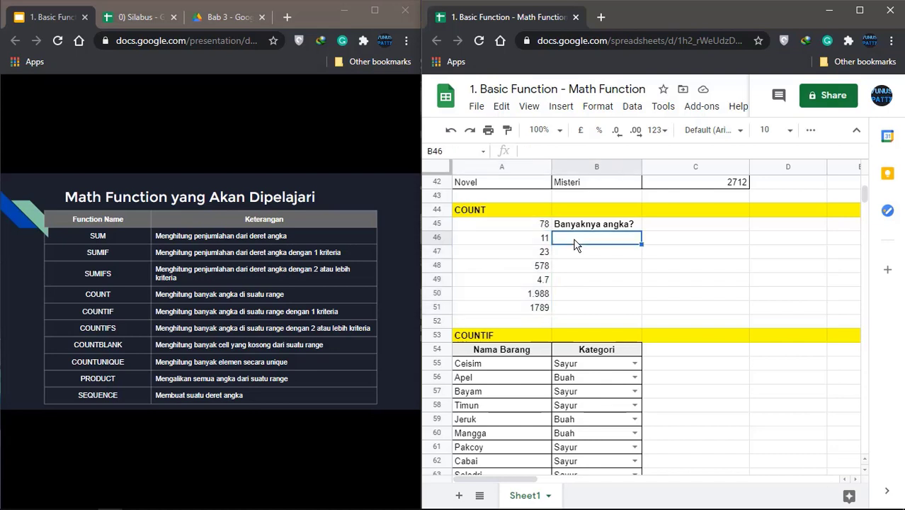
Enter =COUNT(A45:A51) in B46 to get 7, dismissing the auto-fill suggestion
type("=COUNT")
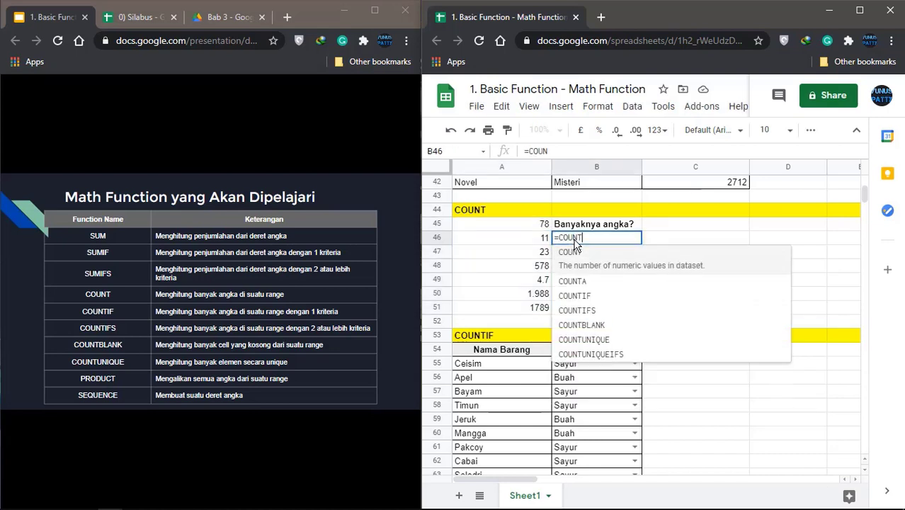
type("(")
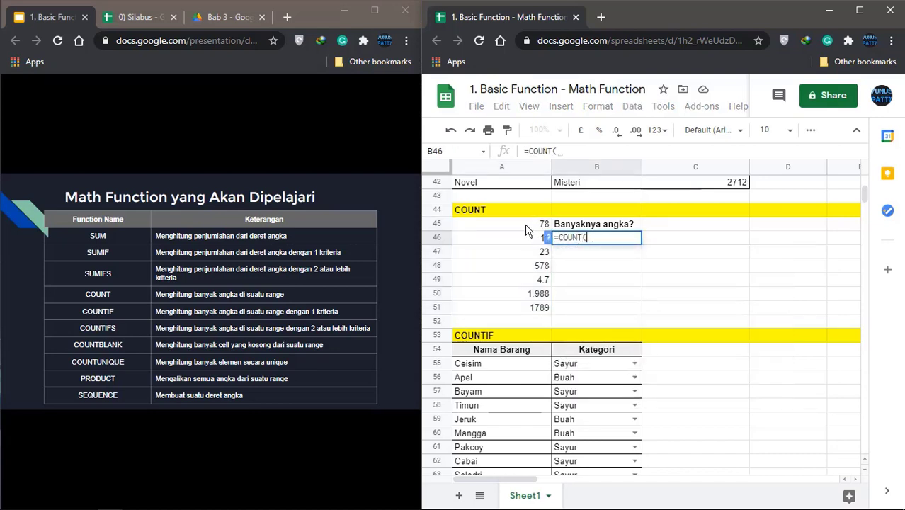
left_click_drag(525, 227, 537, 302)
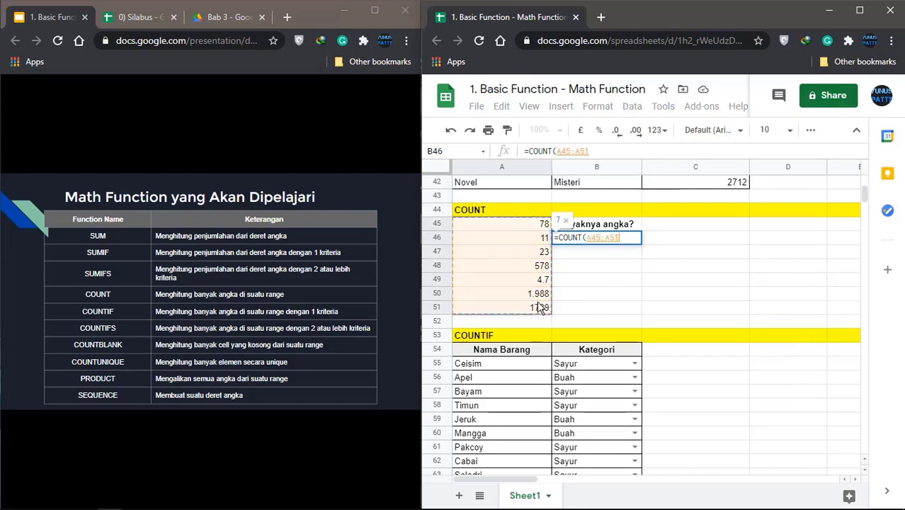
type(")")
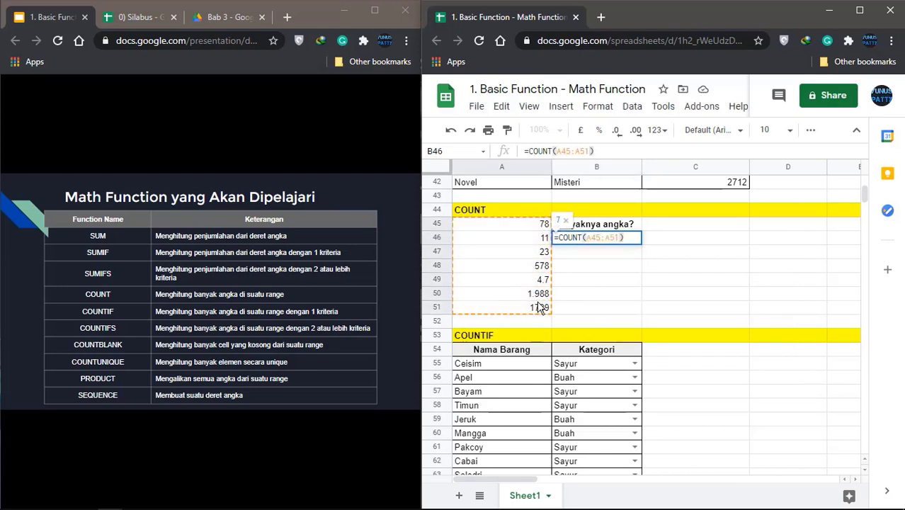
key("Return")
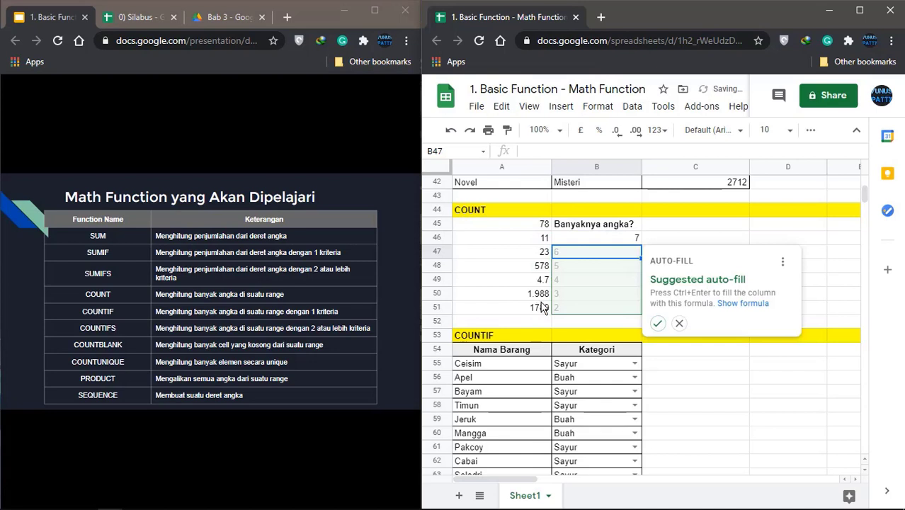
left_click(679, 323)
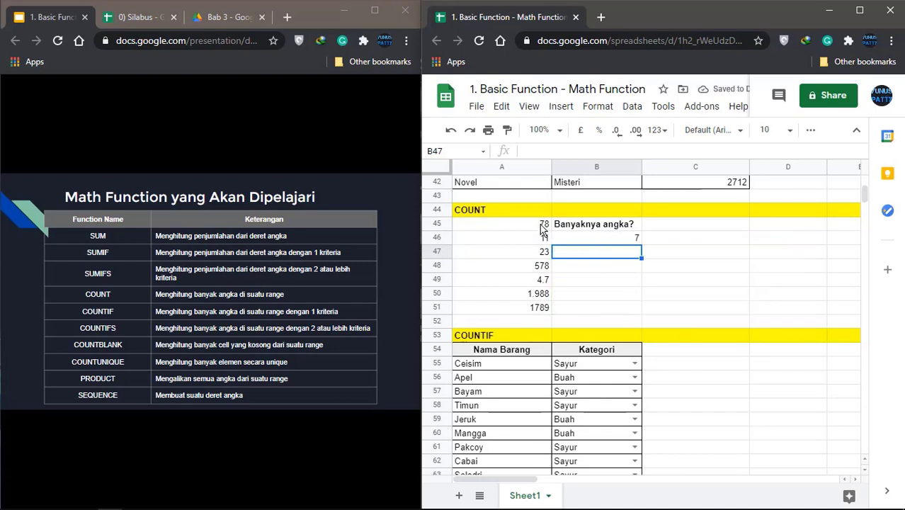
left_click_drag(542, 225, 542, 312)
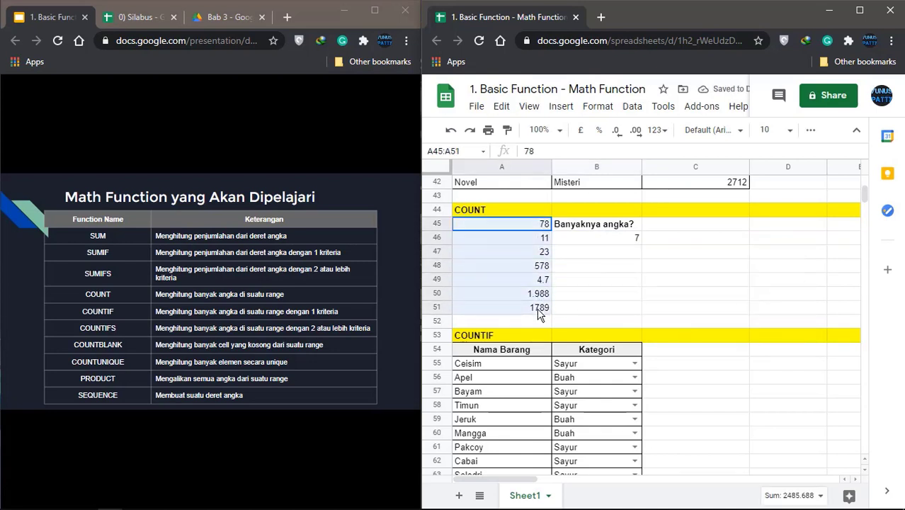
left_click(612, 241)
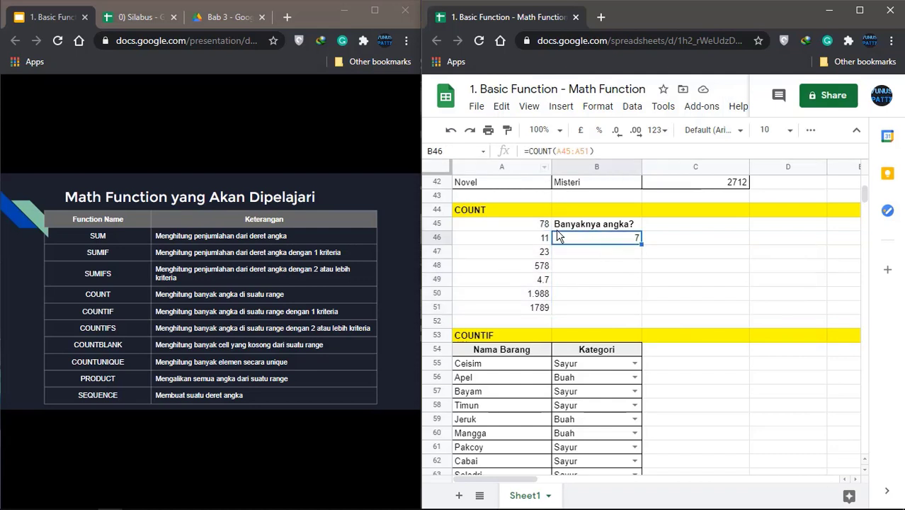
Replace 11 in A46 with the text Sebelas and confirm the COUNT in B46 drops to 6
left_click(541, 269)
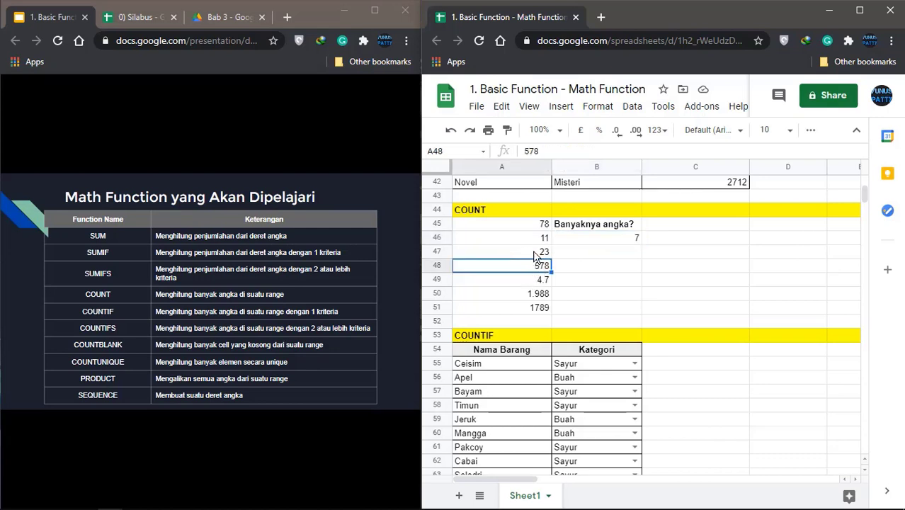
left_click(536, 253)
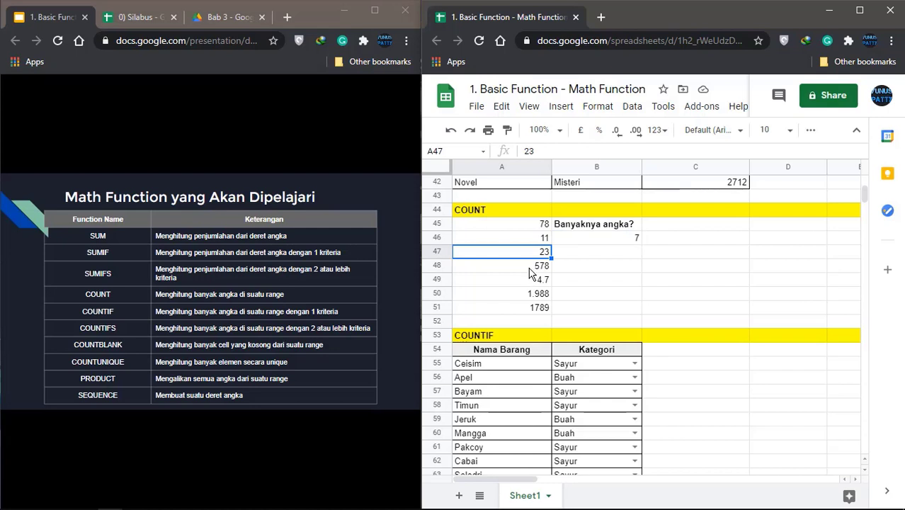
left_click(533, 241)
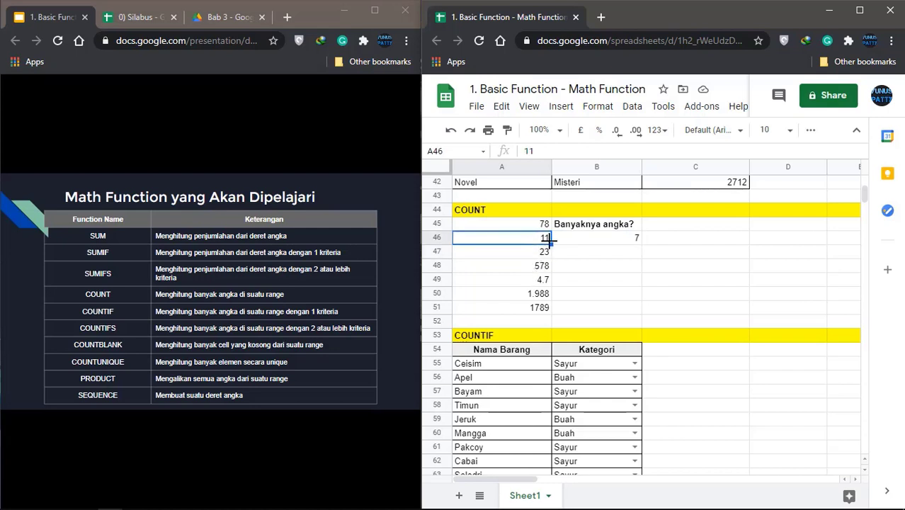
type("Se")
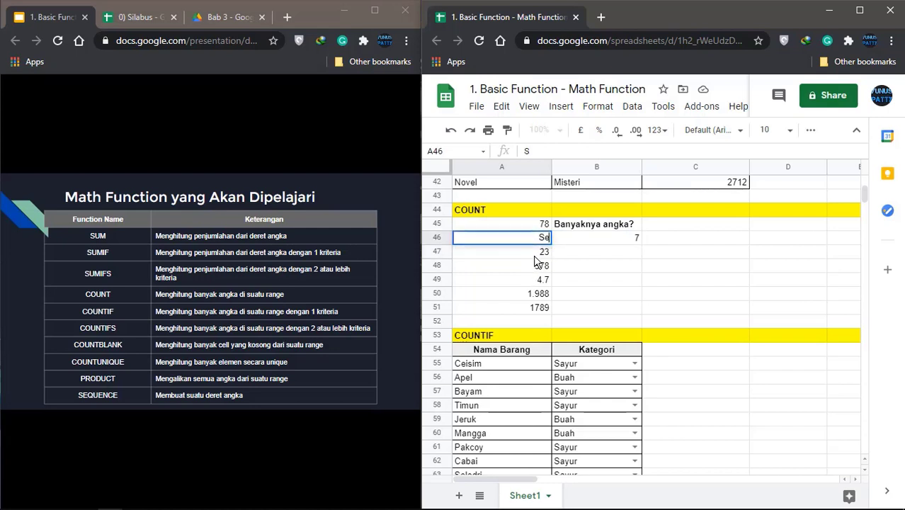
type("belas")
key("Return")
left_click(477, 241)
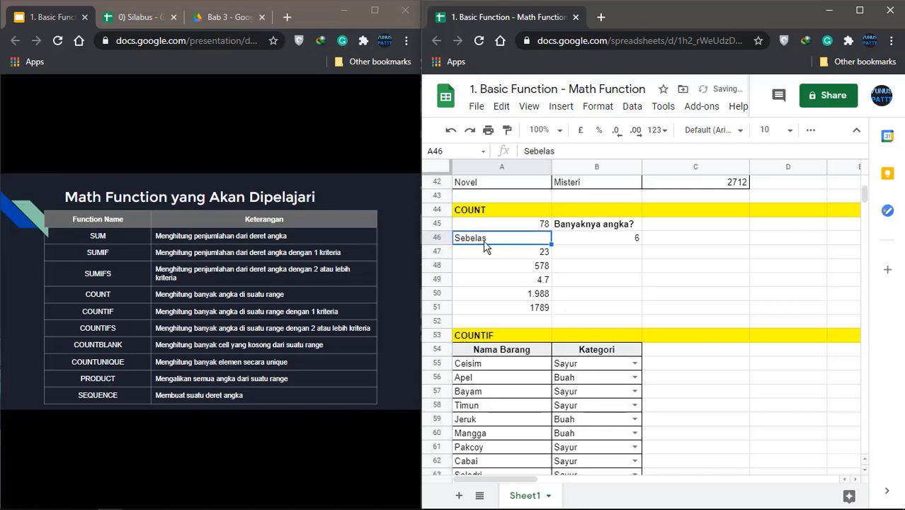
left_click(628, 245)
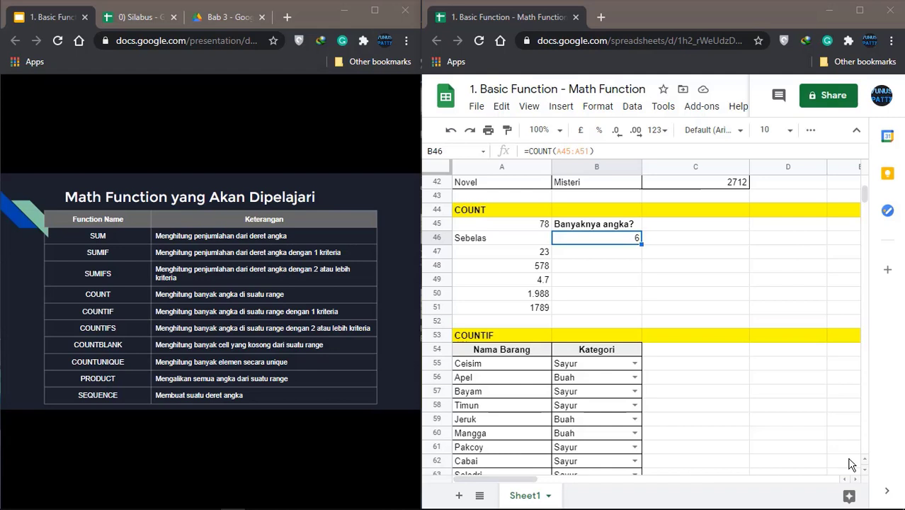
Scroll to the COUNTIF table, review its Sayur/Buah categories and questions, and select D64
mouse_move(164, 312)
scroll(571, 375, "down", 3)
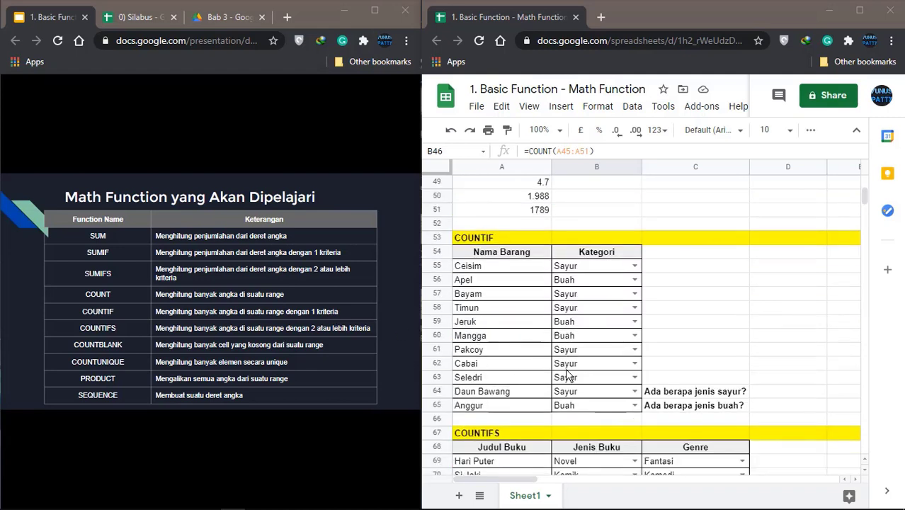
scroll(571, 375, "down", 1)
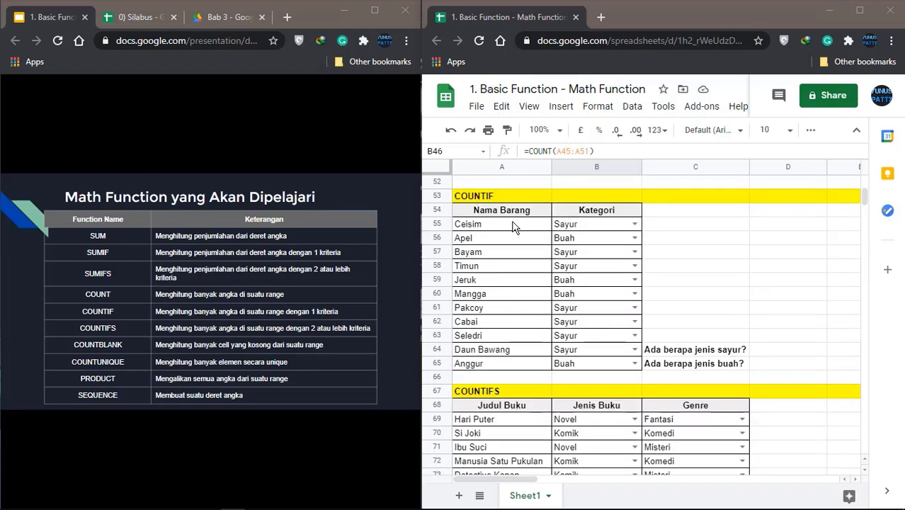
left_click(582, 228)
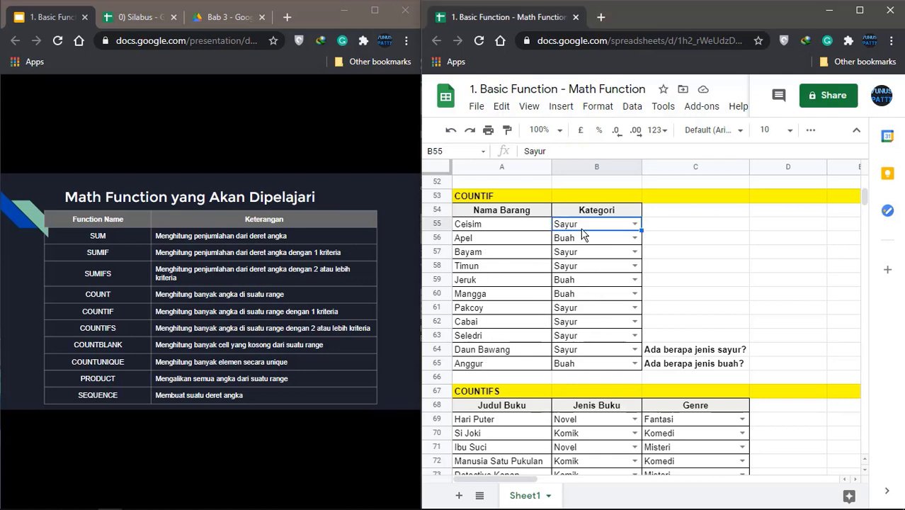
left_click(583, 239)
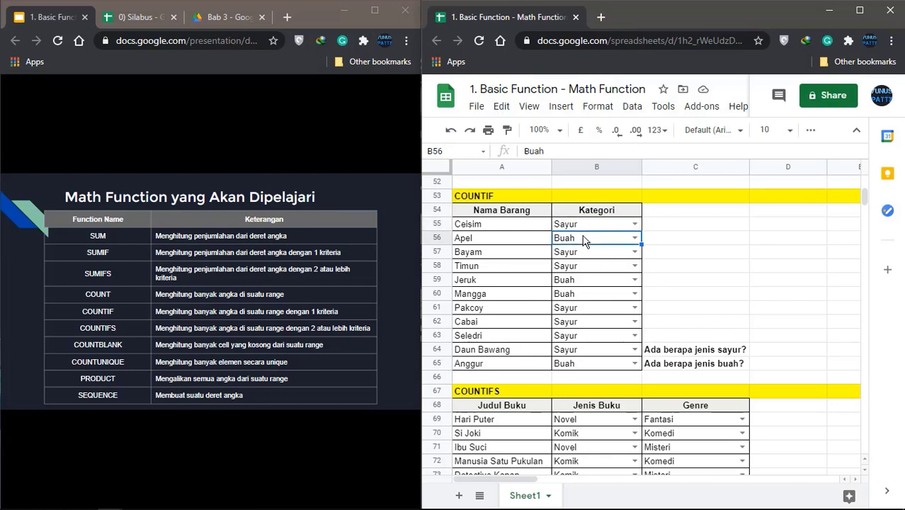
left_click(690, 350)
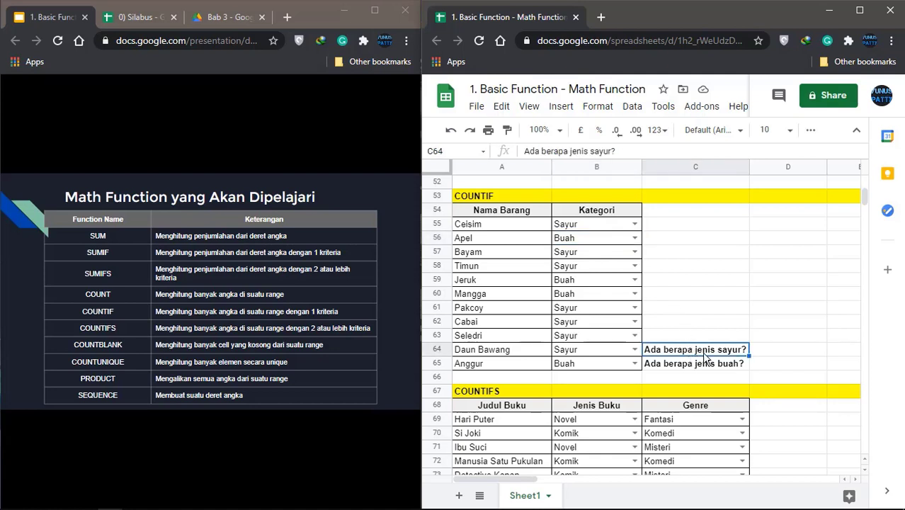
left_click(705, 371)
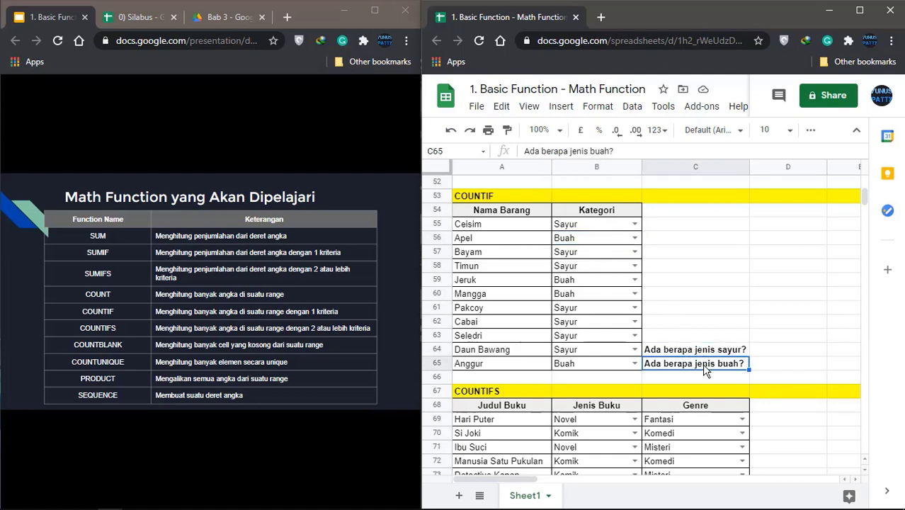
left_click(758, 352)
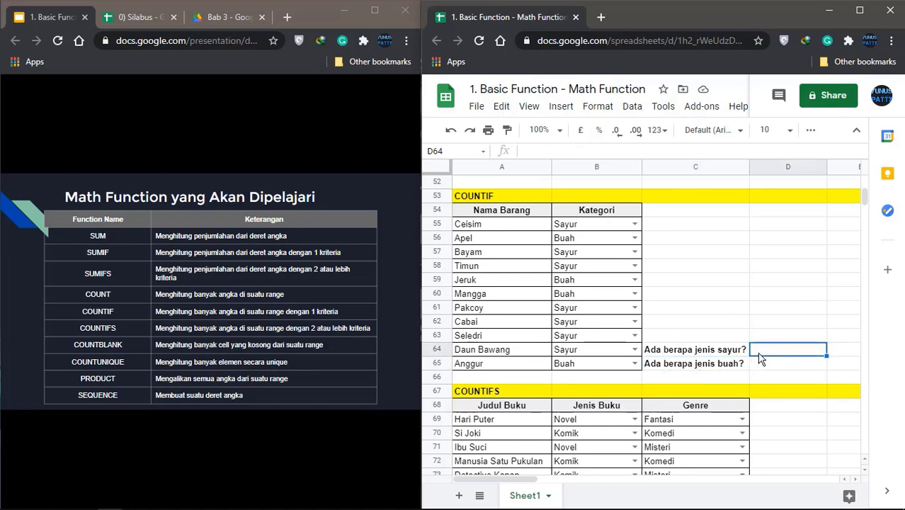
Enter =COUNTIF(B55:B65,"SAYUR") in D64 to count 7 vegetables, dismissing the auto-fill suggestion
type("=")
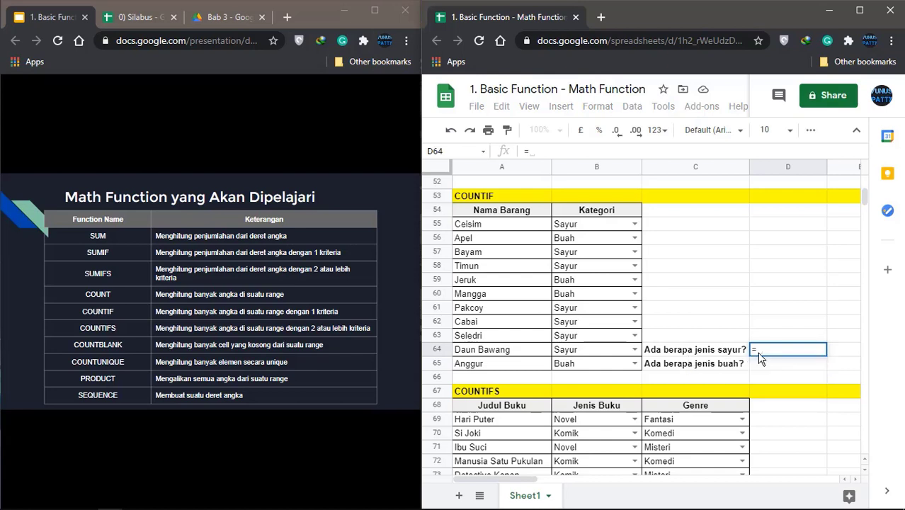
type("COUNTIF")
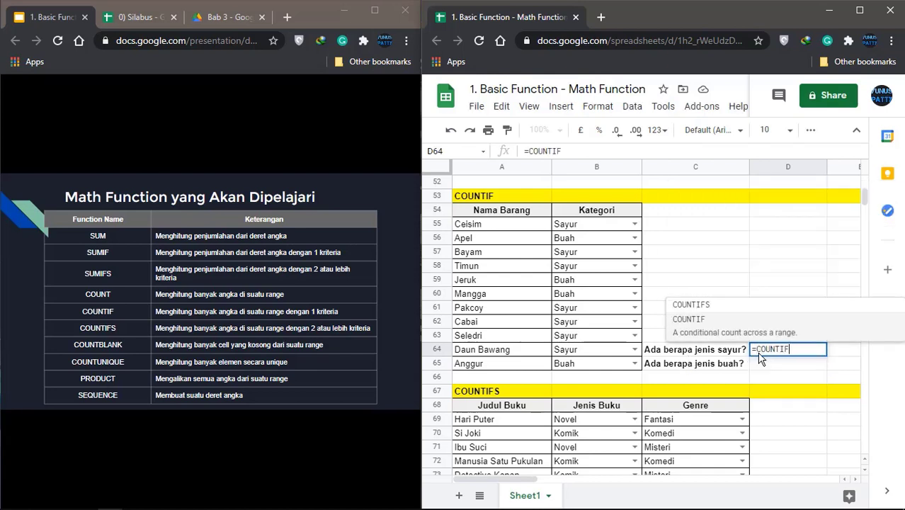
type("(")
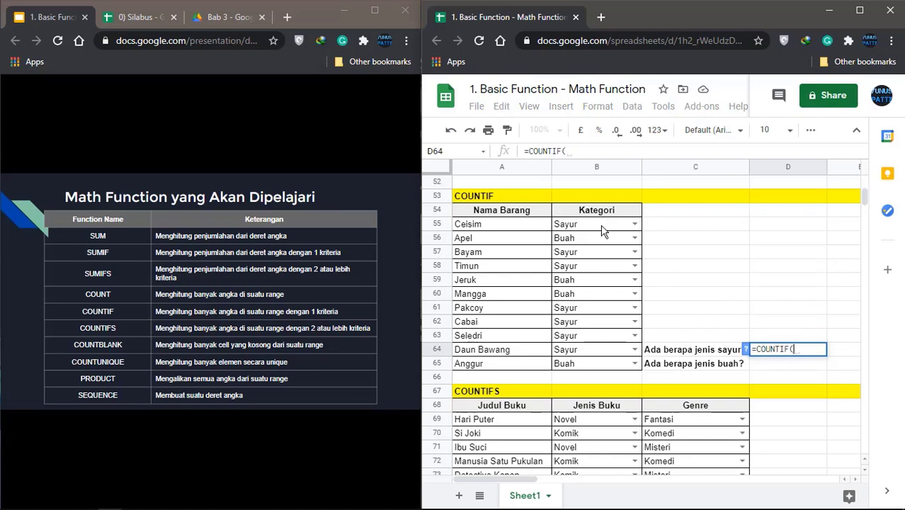
left_click_drag(602, 228, 589, 367)
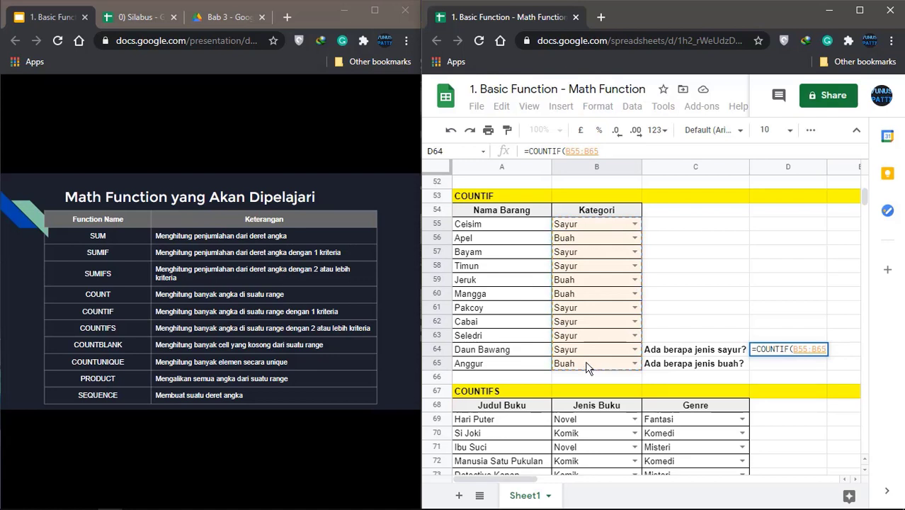
type(",")
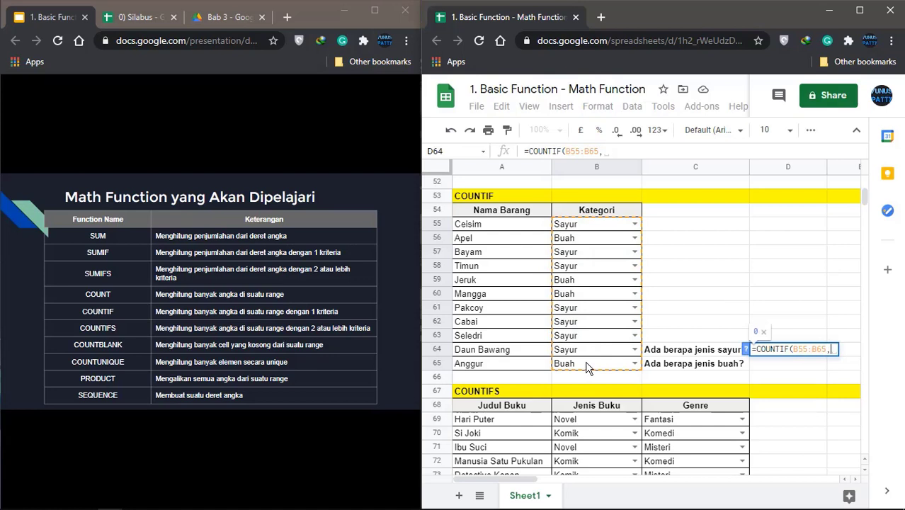
type("\"")
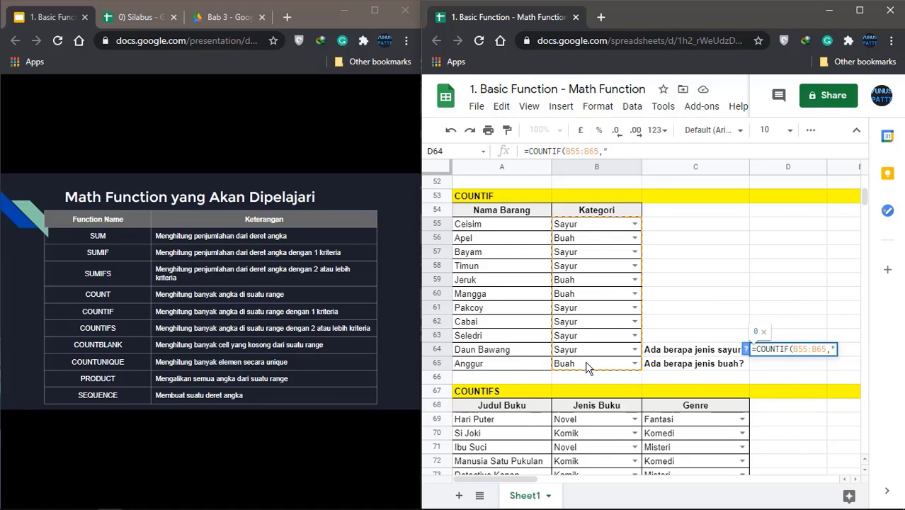
type("sayur")
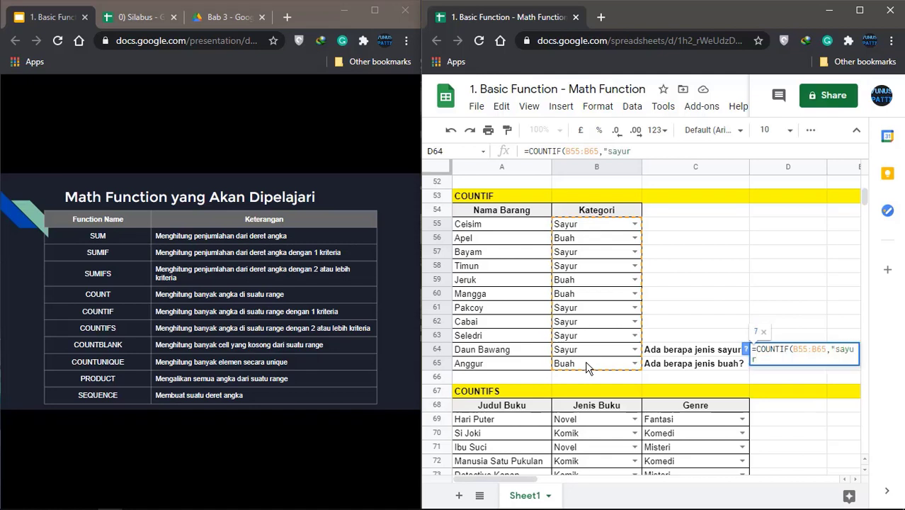
type("\"")
key("shift+Left")
key("shift+Left")
key("shift+Left")
key("shift+Left")
key("shift+Left")
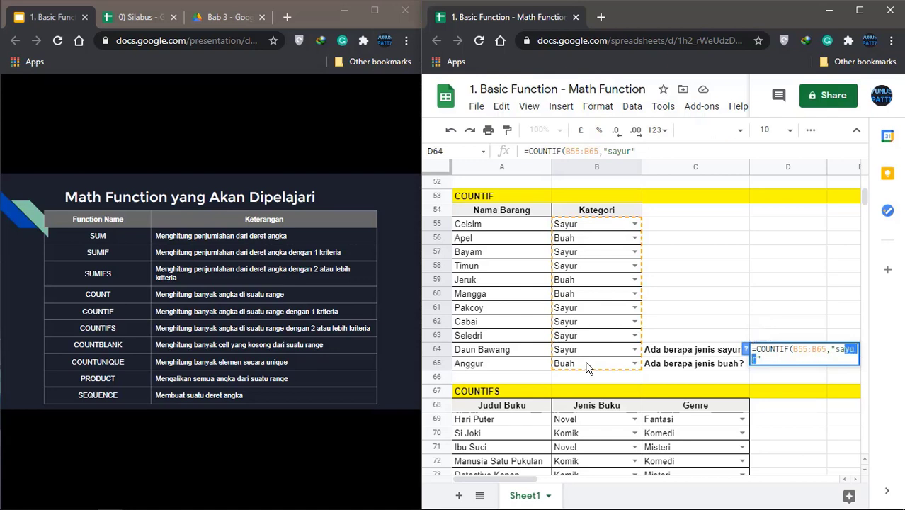
type("SAYUR")
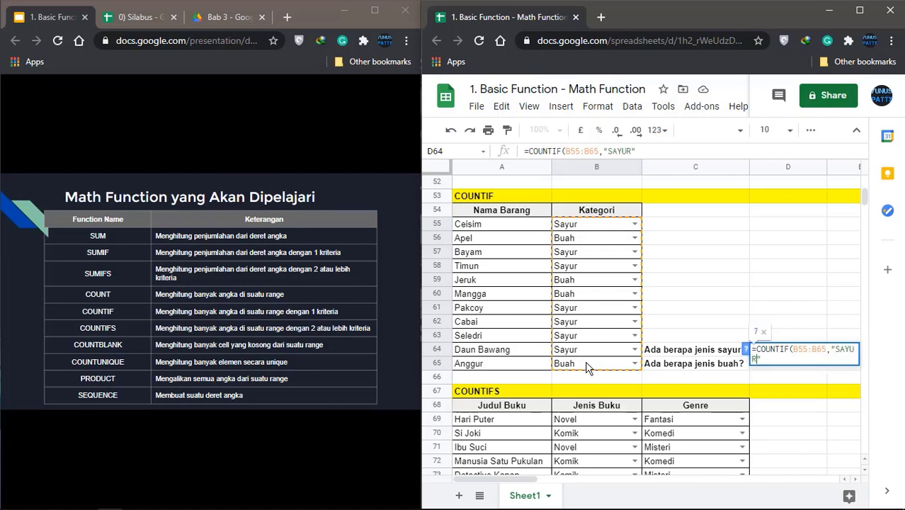
type("\")")
key("Return")
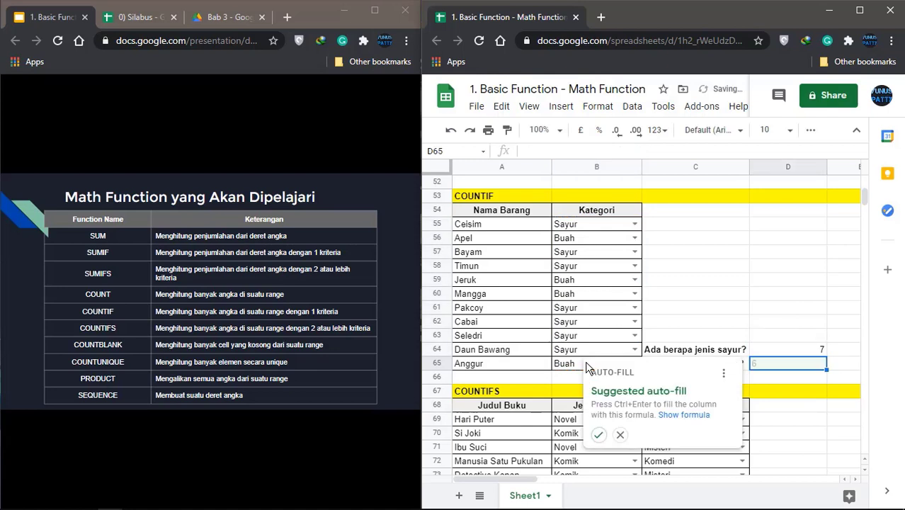
left_click(620, 434)
left_click(799, 349)
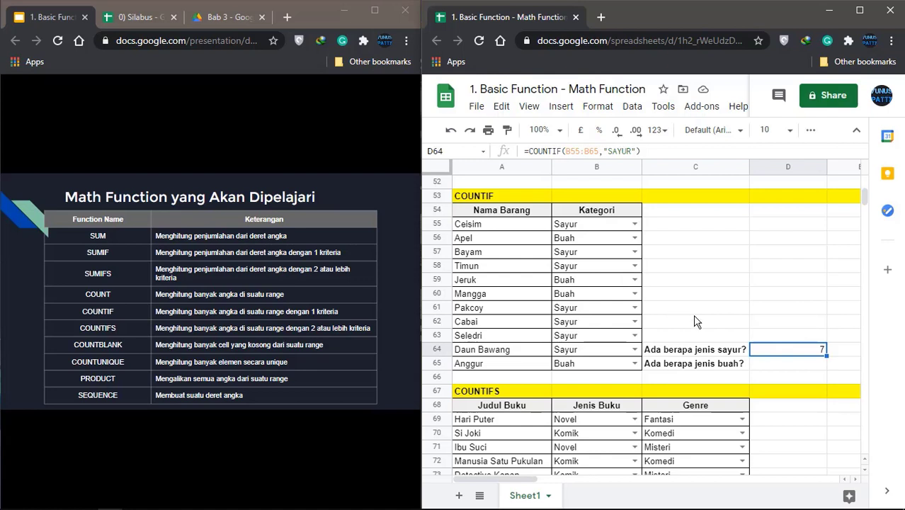
Copy the vegetable count formula down to D65, then clear the wrongly shifted result
left_click(671, 367)
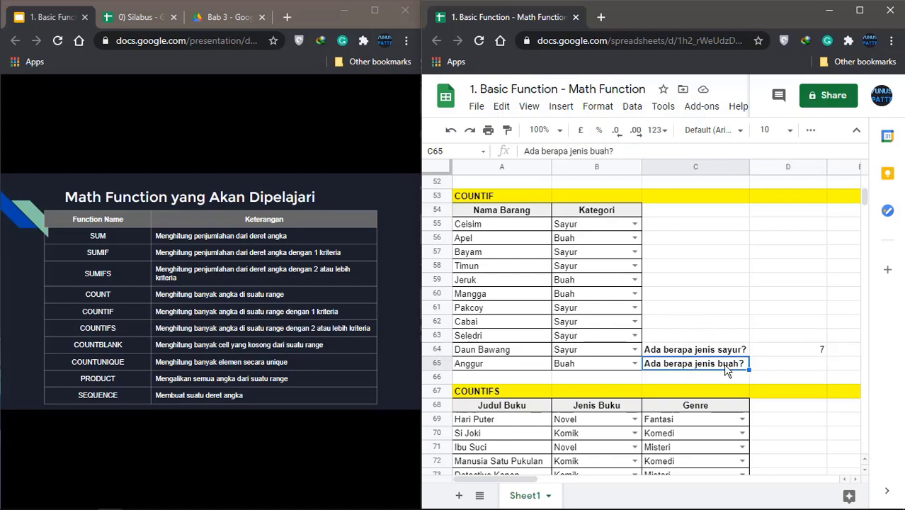
left_click(784, 353)
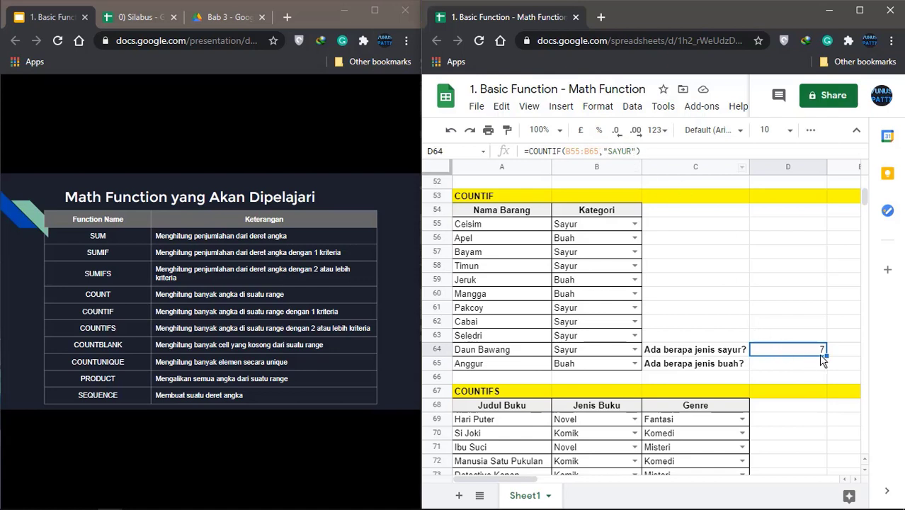
left_click_drag(822, 358, 821, 365)
left_click(821, 364)
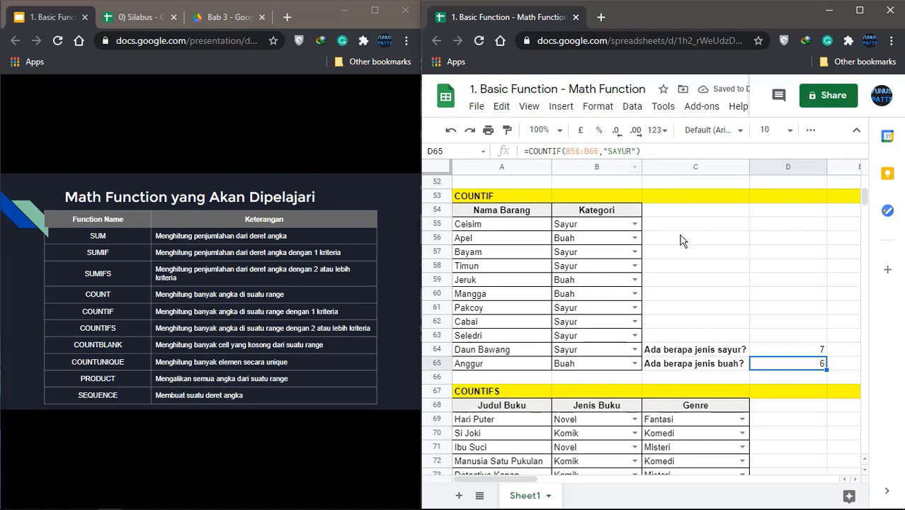
key("Delete")
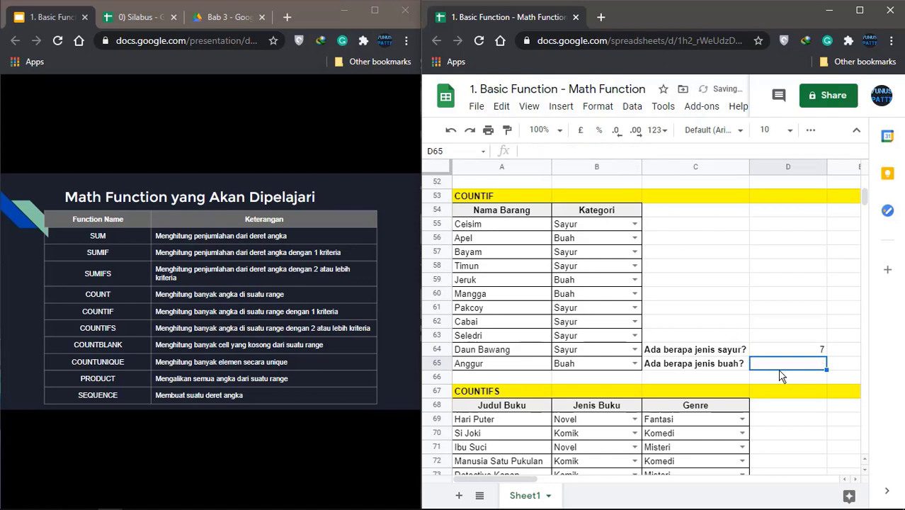
Enter =COUNTIF(B55:B65,"BUAH") in D65, giving 4 fruit items
type("=")
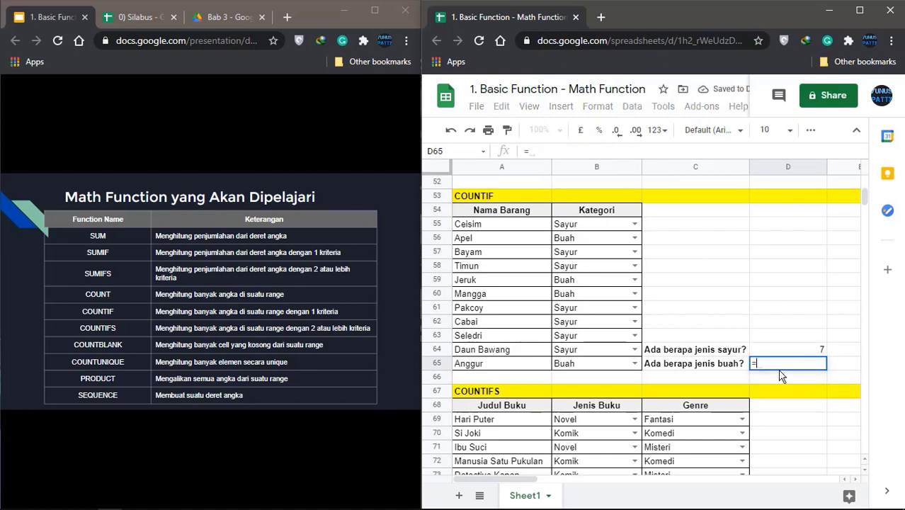
type("COUNTI")
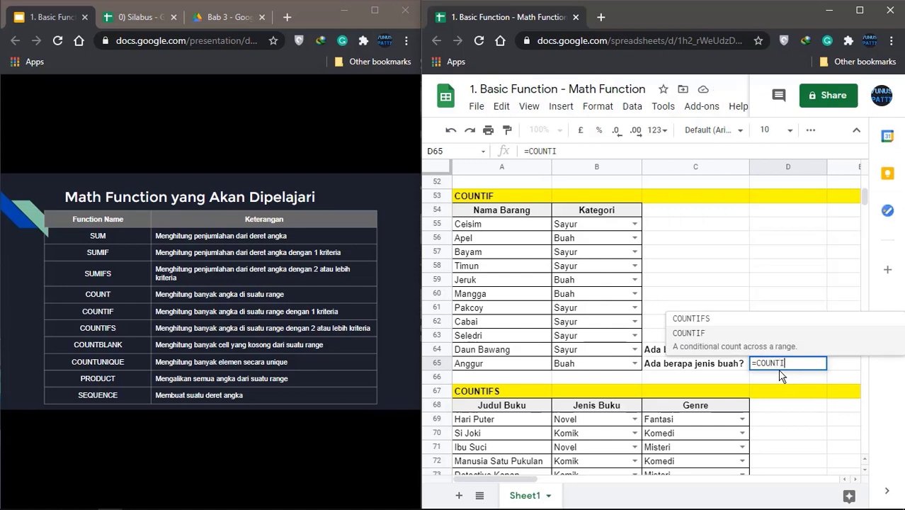
left_click(757, 336)
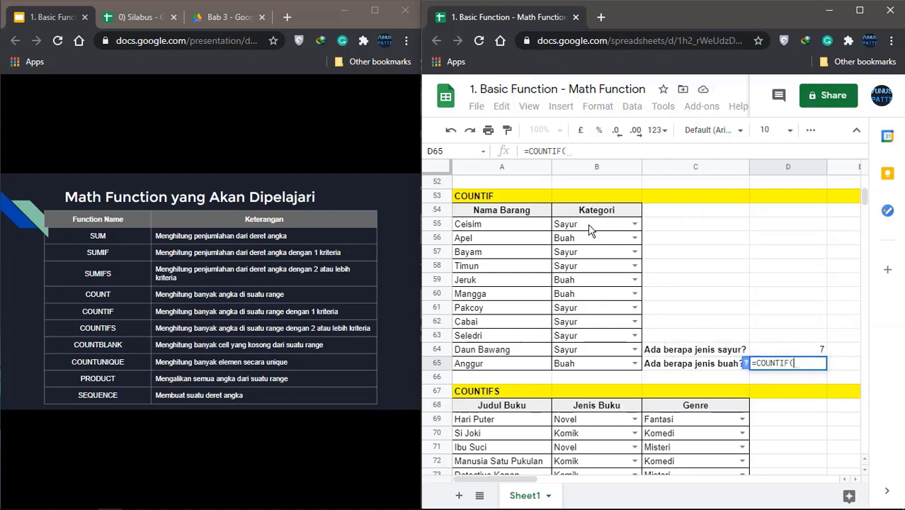
left_click_drag(590, 226, 585, 373)
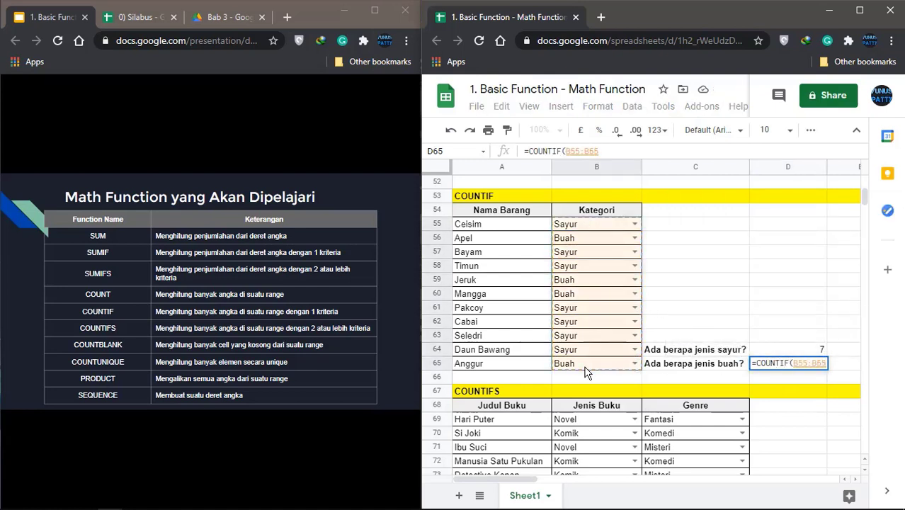
type(",")
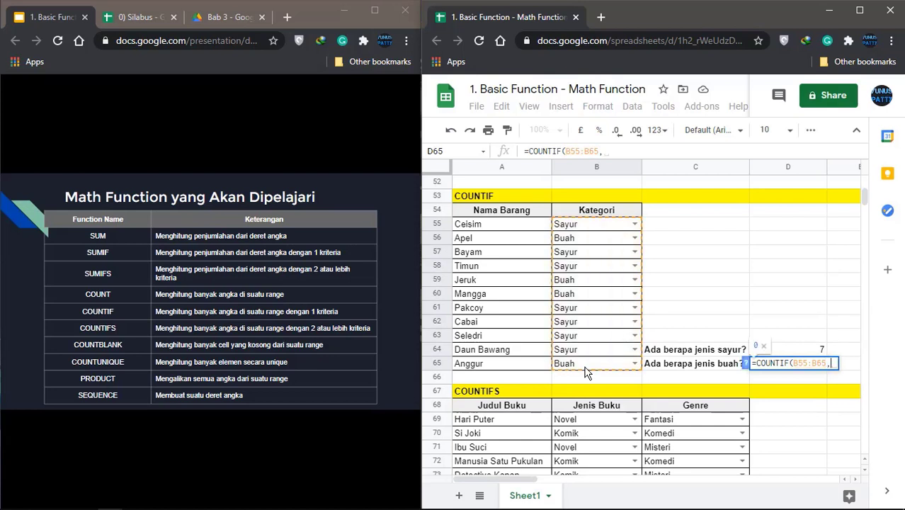
type("\"")
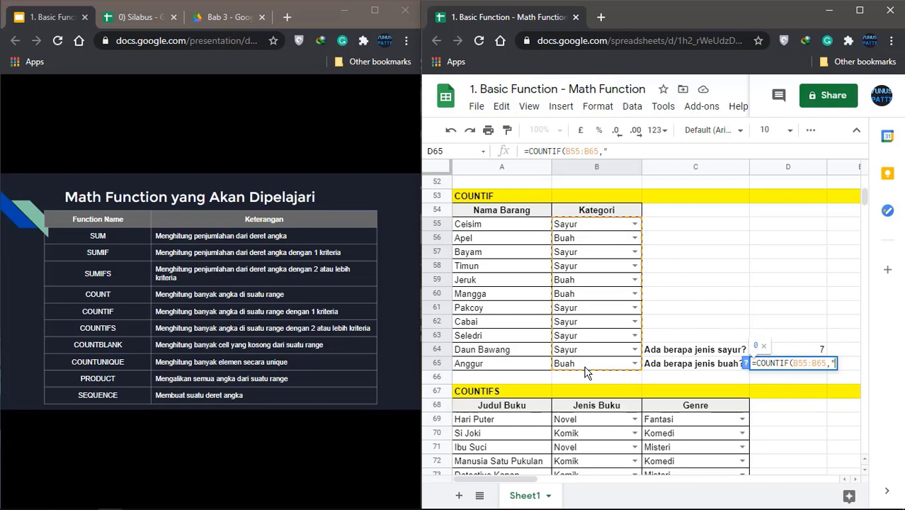
type("BUAH\")")
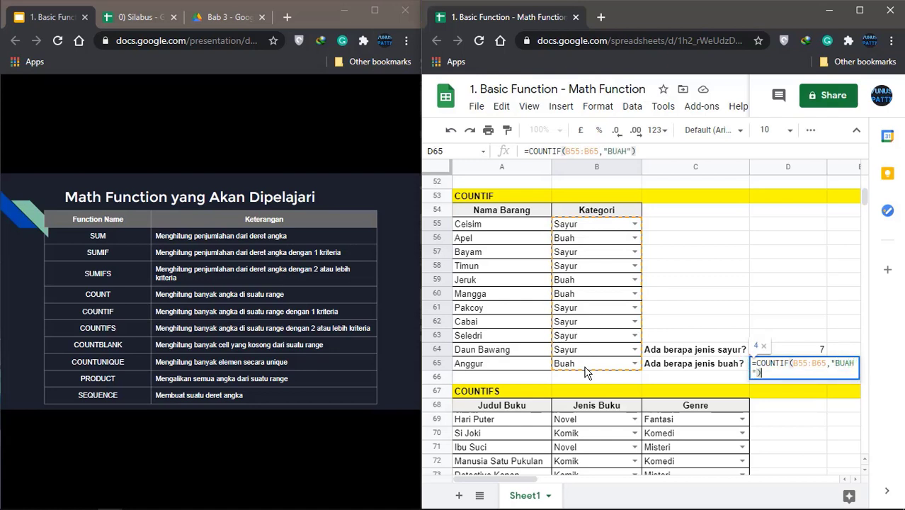
key("Return")
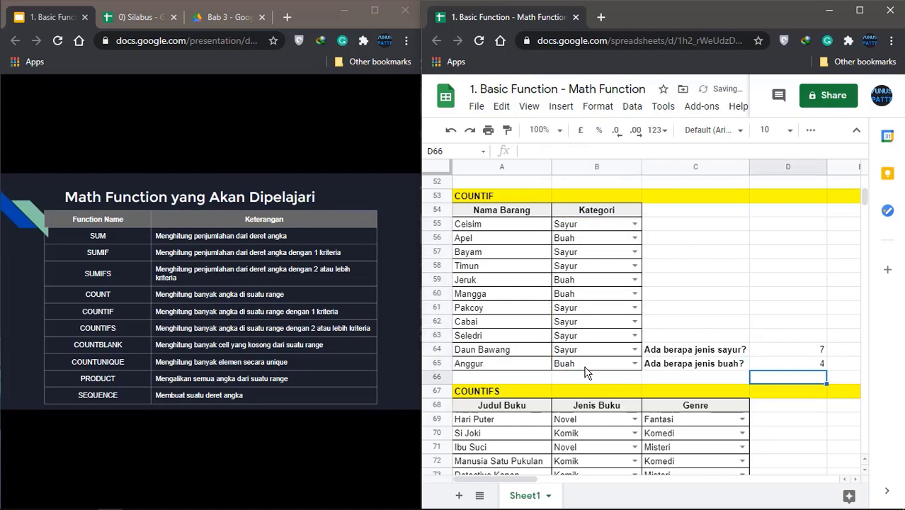
left_click(802, 367)
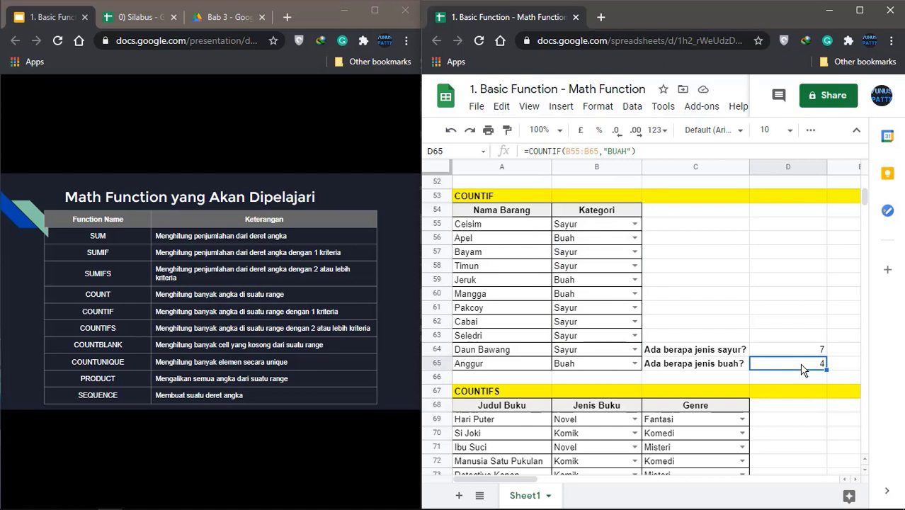
key("Right")
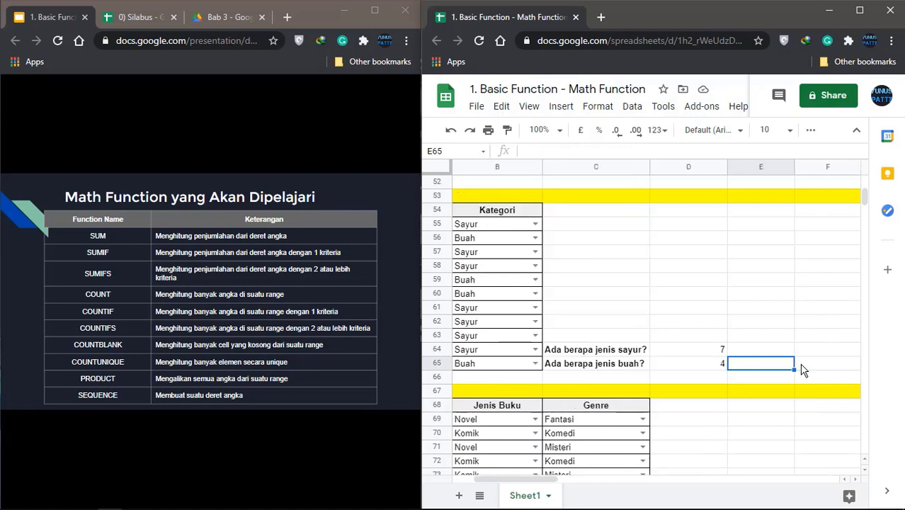
Type the labels sayur in E64 and buah in E65, and clear D65
key("Up")
type("sayur")
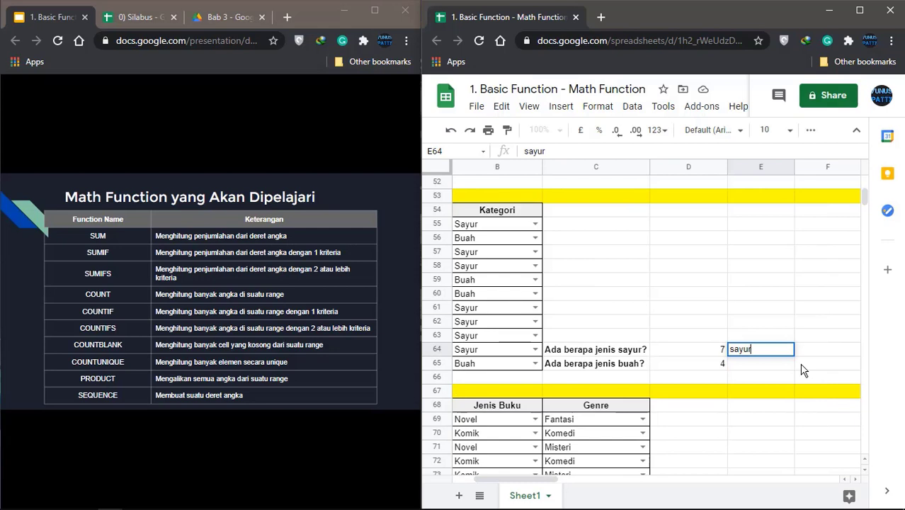
key("Return")
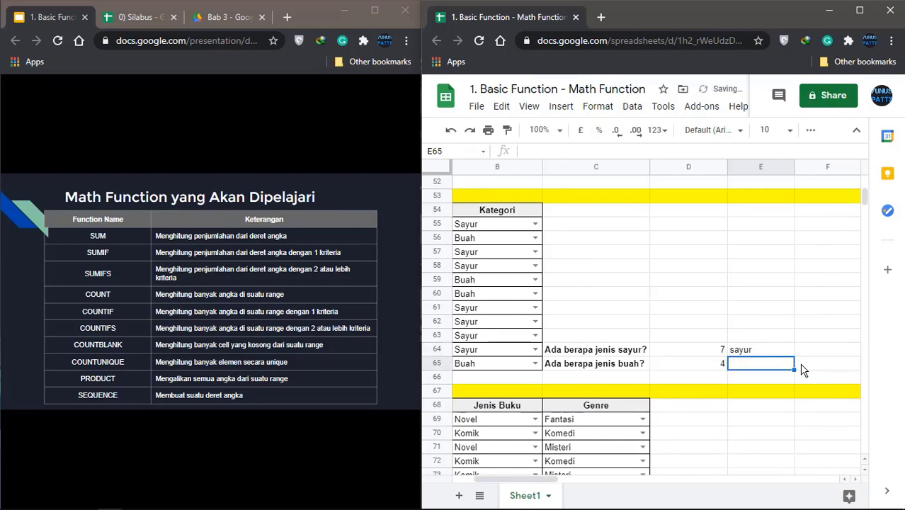
type("buah")
key("Up")
key("Left")
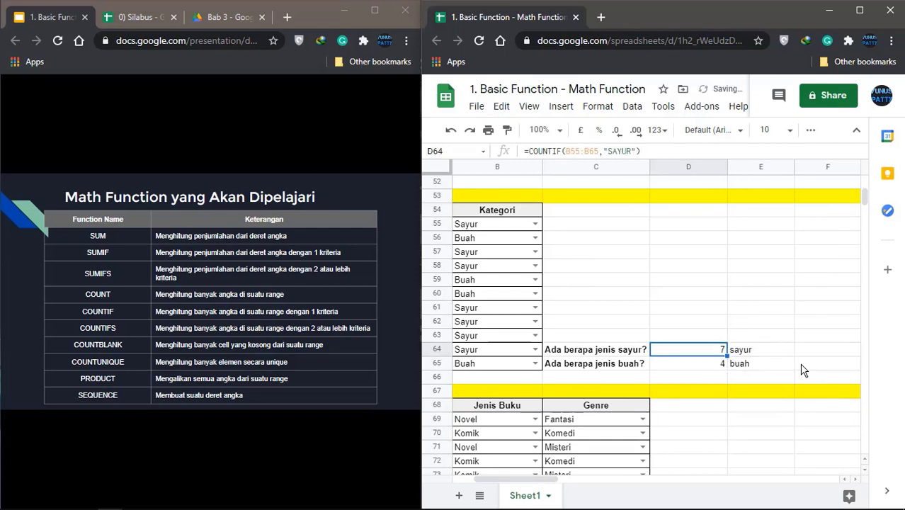
key("Down")
key("Delete")
key("Up")
Change D64 to =COUNTIF($B$55:$B$65,E64), with an absolute range and E64 as the criterion
left_click(571, 151)
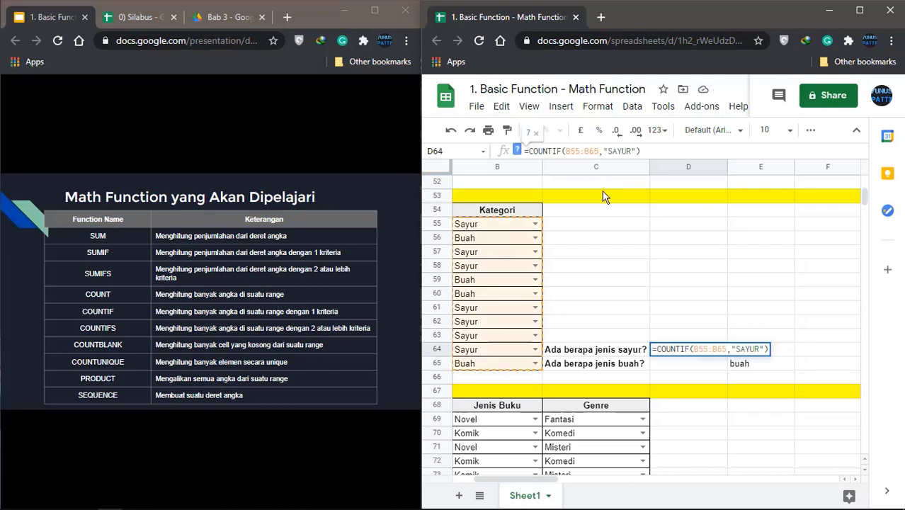
key("F4")
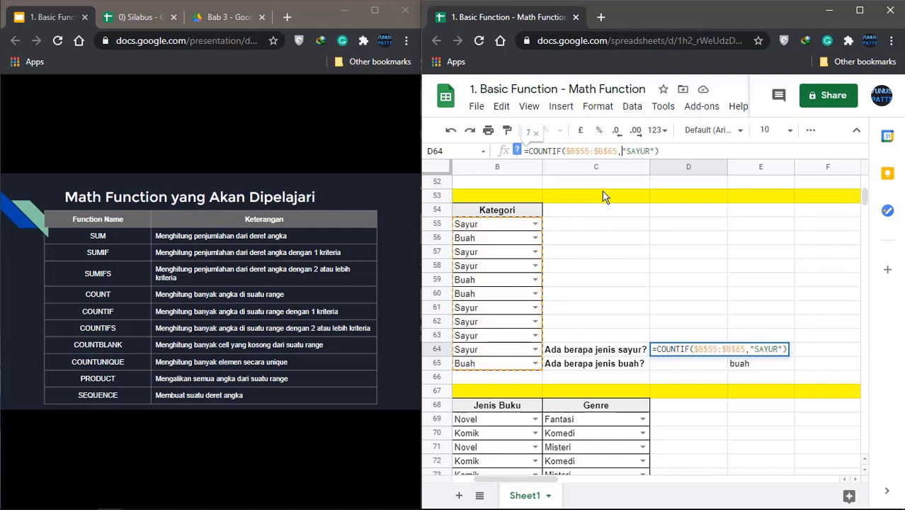
key("Right")
key("shift+Right")
key("shift+Right")
key("shift+Right")
key("shift+Right")
key("shift+Right")
key("shift+Right")
key("shift+Right")
key("BackSpace")
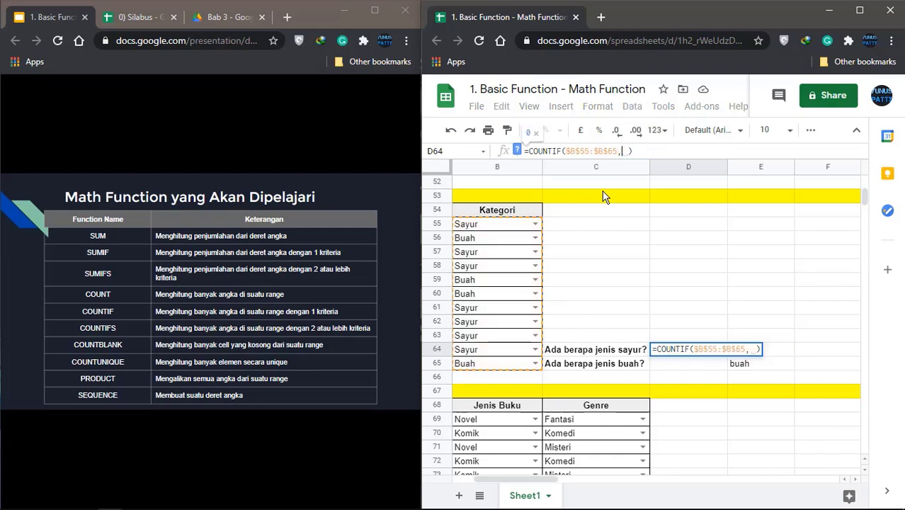
left_click(776, 354)
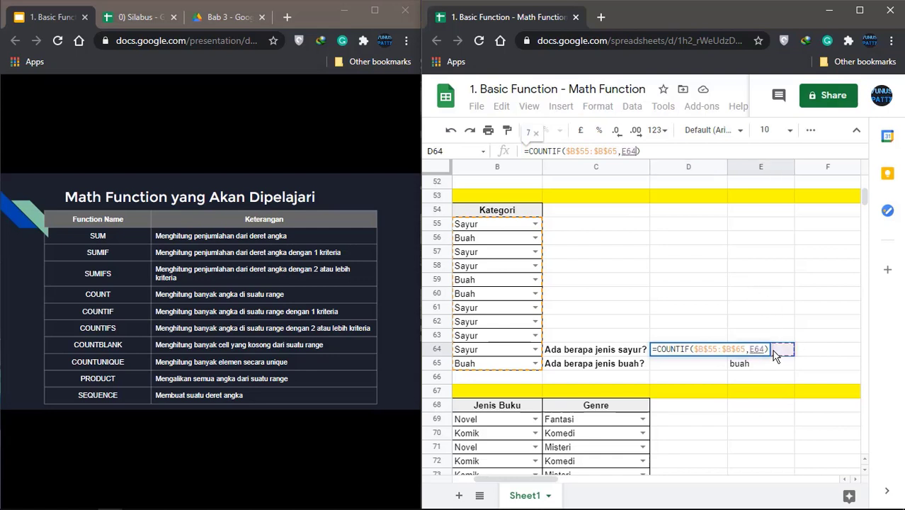
key("Return")
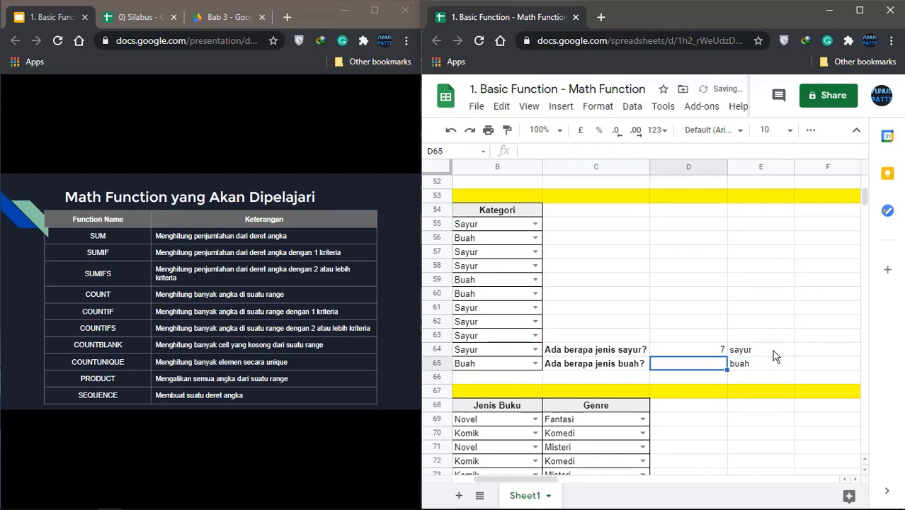
Fill the D64 formula down to D65 and check that it uses buah from E65
left_click(707, 349)
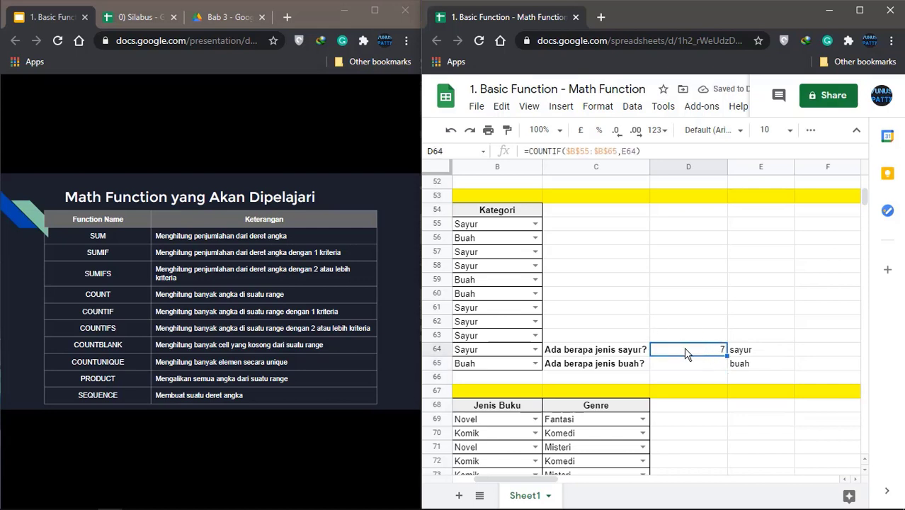
left_click_drag(727, 357, 723, 371)
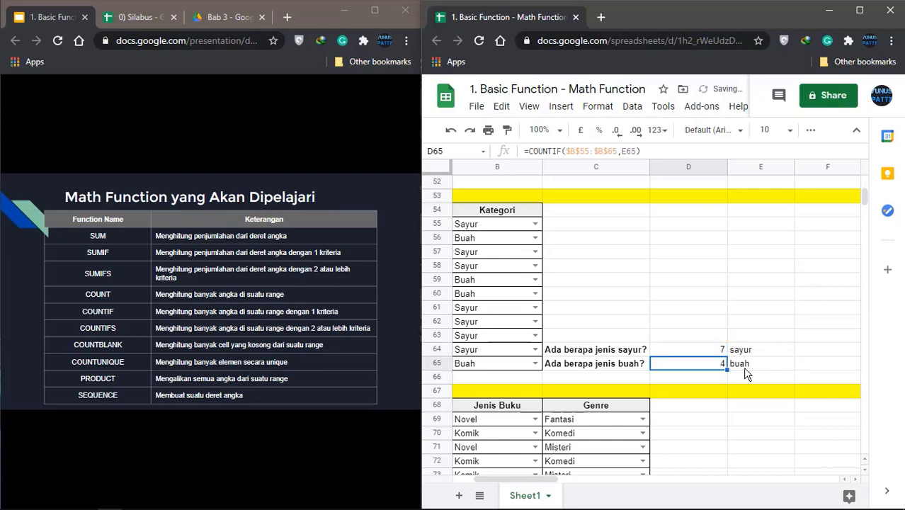
left_click(747, 370)
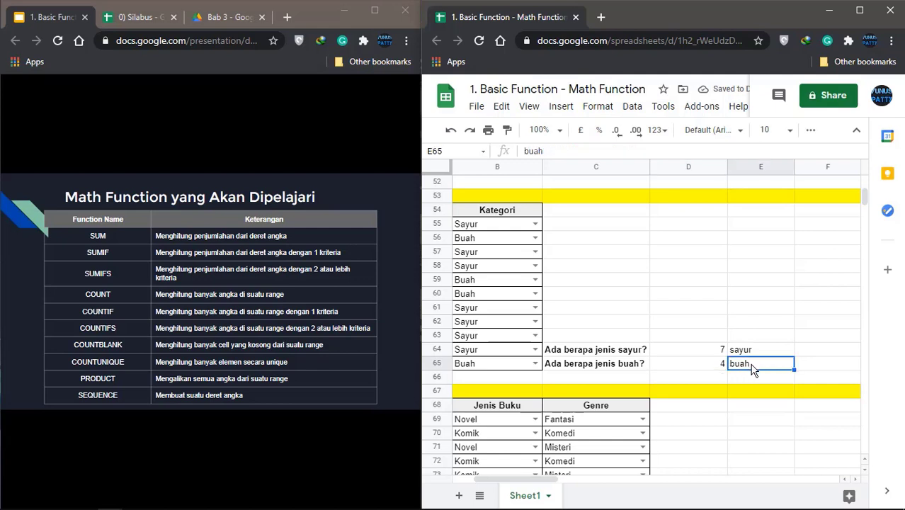
left_click(722, 365)
left_click(710, 351)
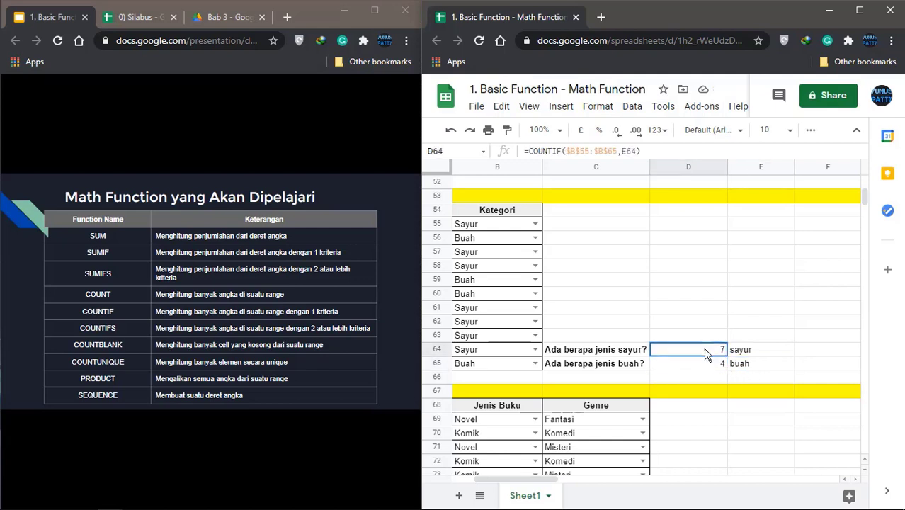
left_click_drag(554, 480, 533, 480)
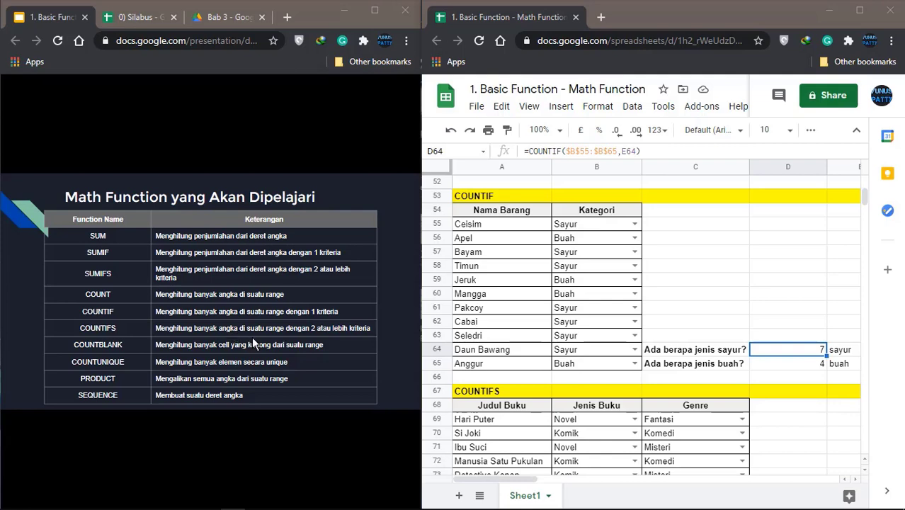
scroll(681, 324, "down", 3)
scroll(681, 324, "down", 4)
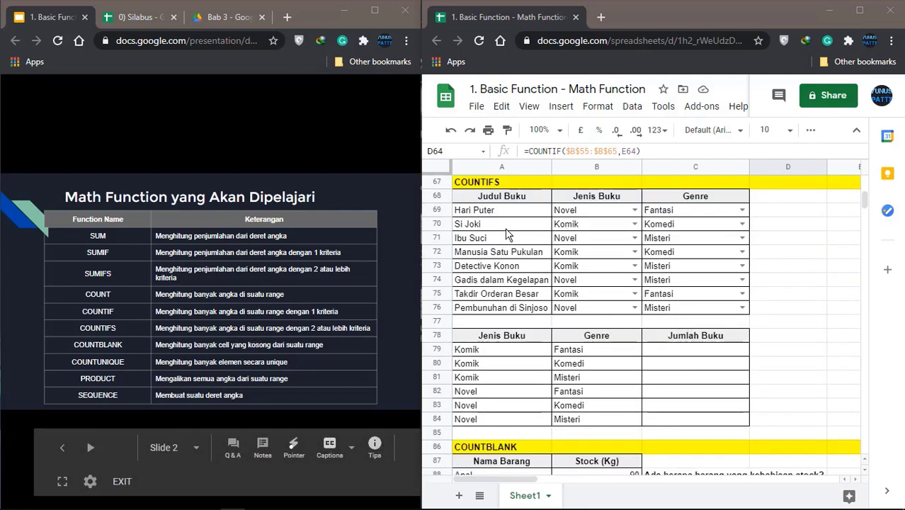
left_click(506, 230)
left_click(500, 270)
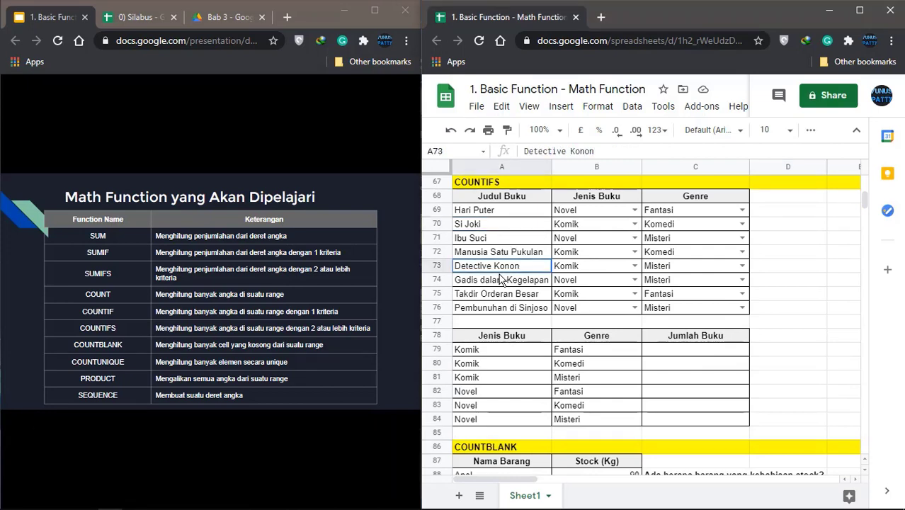
key("Right")
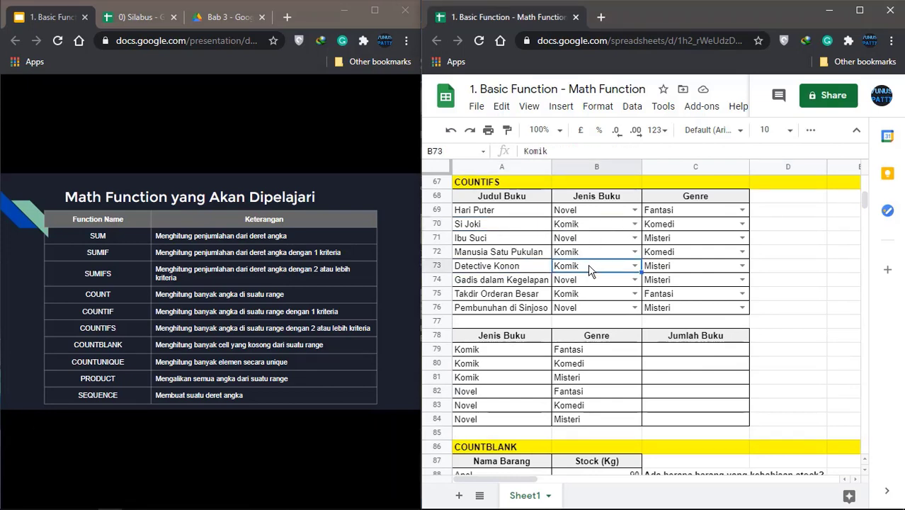
left_click(682, 228)
left_click(681, 262)
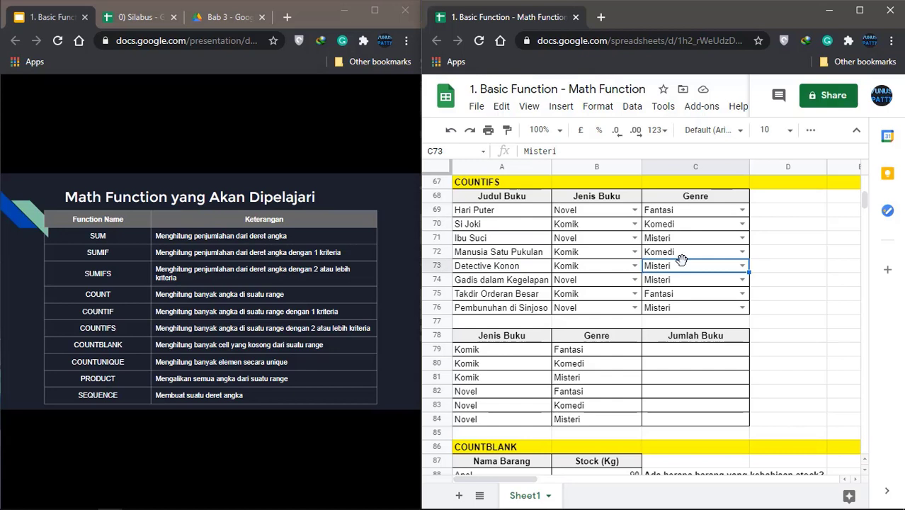
left_click(681, 355)
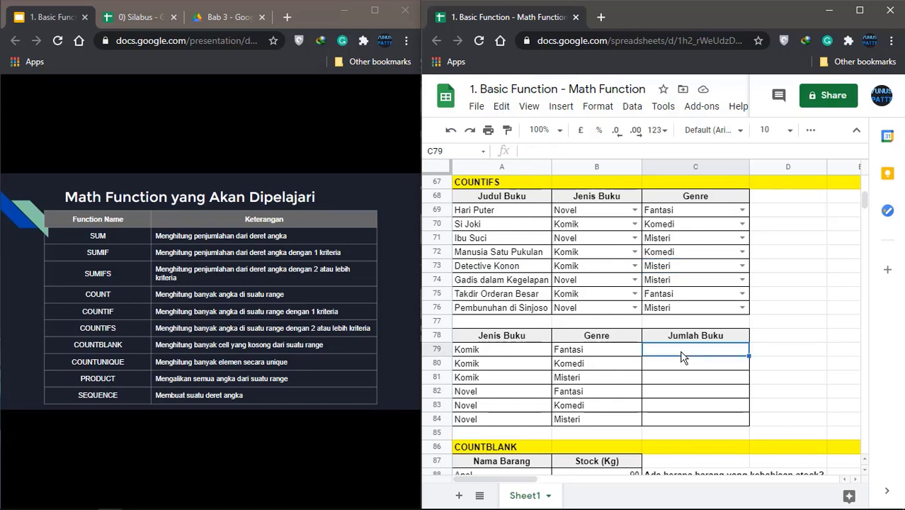
left_click(505, 356)
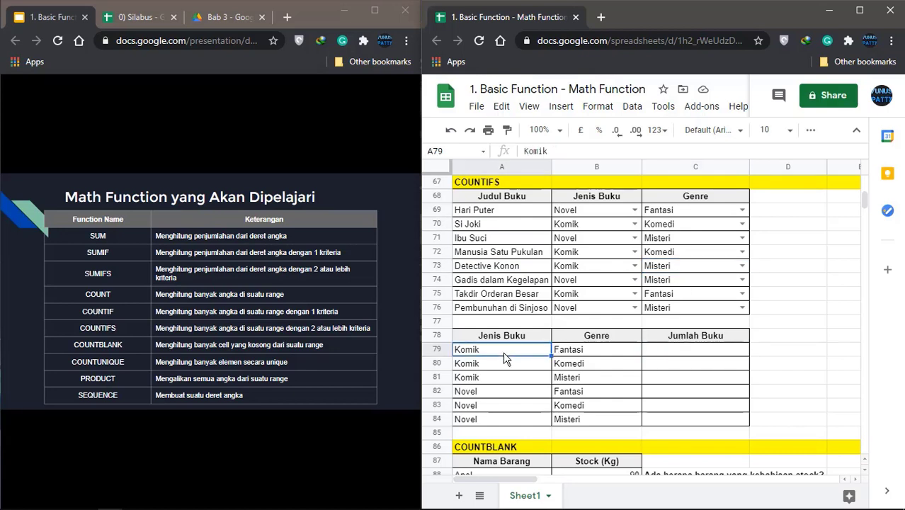
left_click(593, 356)
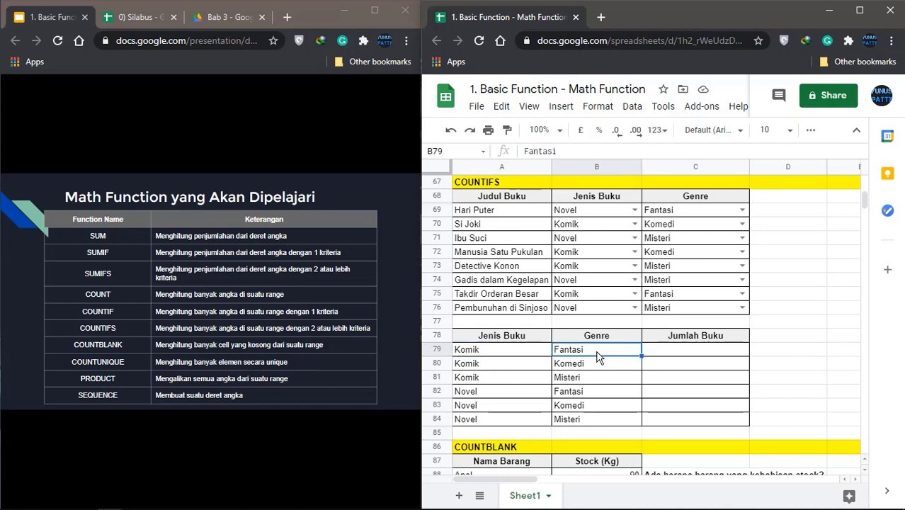
left_click(698, 356)
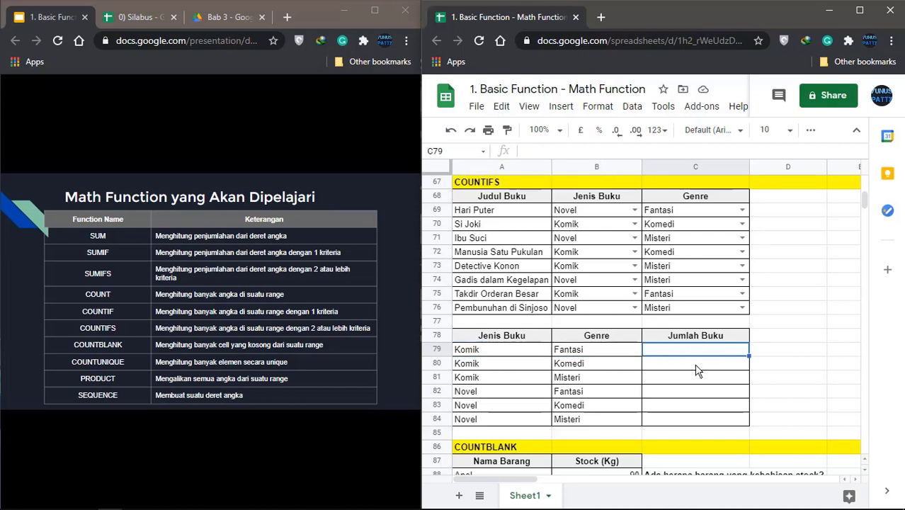
left_click(697, 364)
left_click(694, 380)
left_click(696, 393)
left_click(693, 356)
Enter =COUNTIFS($B$69:$B$76,A79,$C$69:$C$76,B79) in C79 to count Komik Fantasi books
type("=")
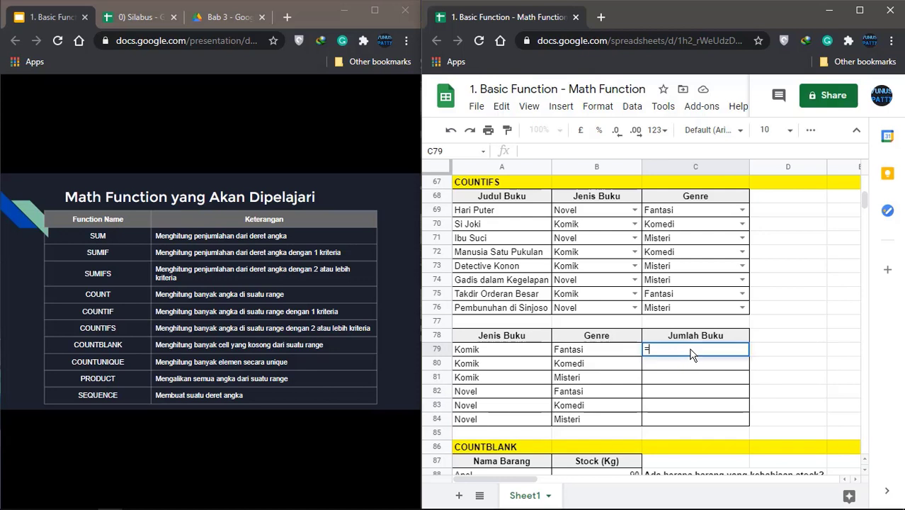
type("COUNTI")
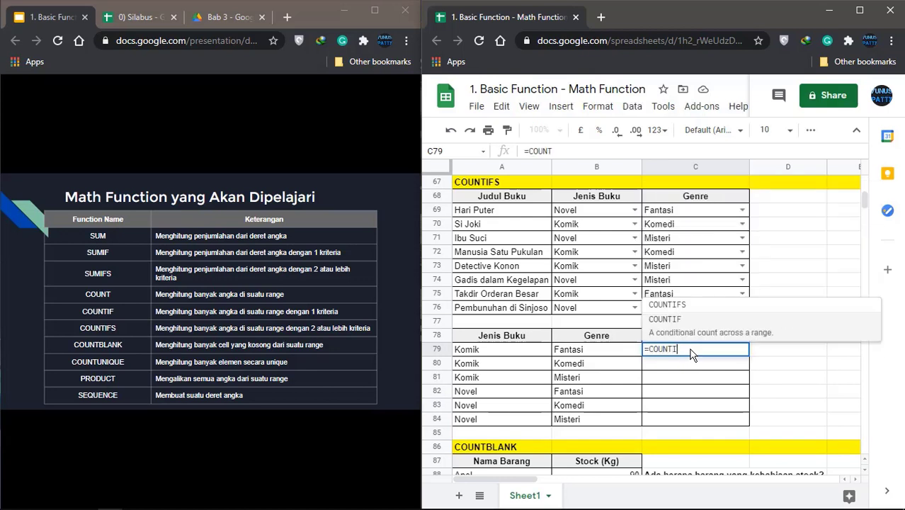
type("FS(")
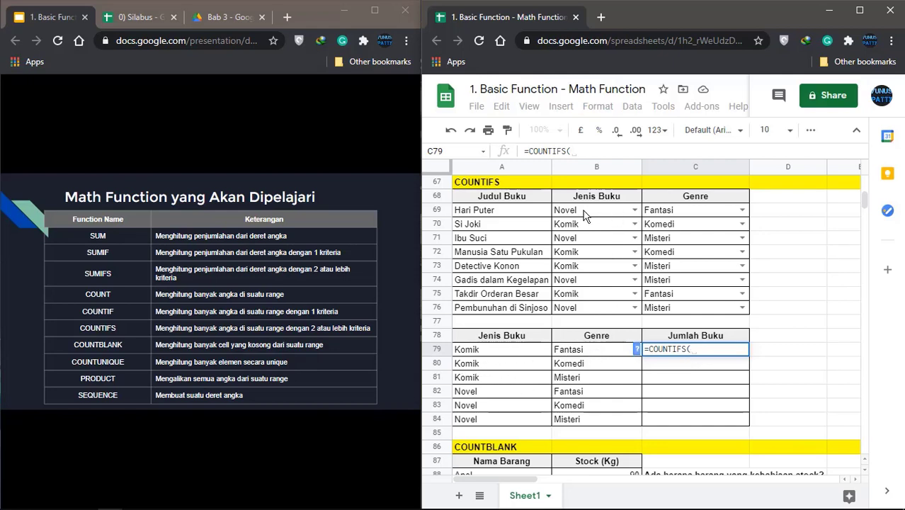
left_click_drag(585, 211, 586, 312)
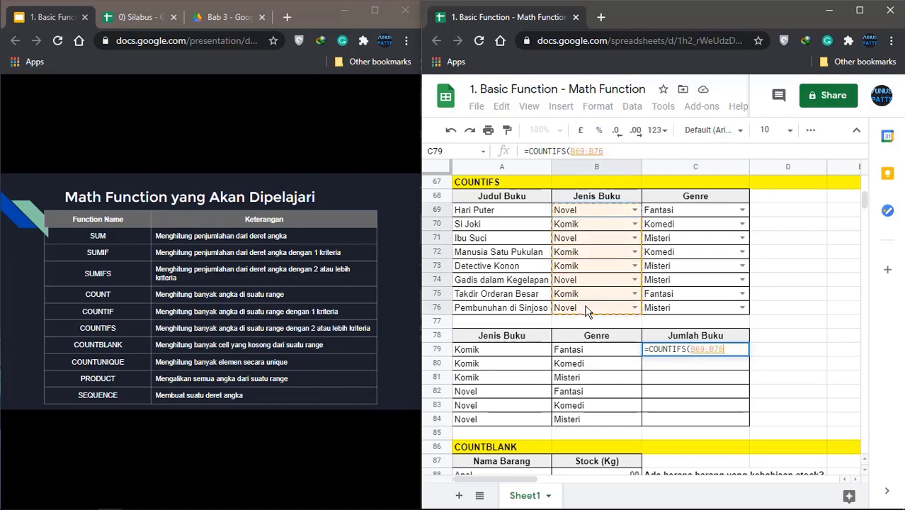
key("F4")
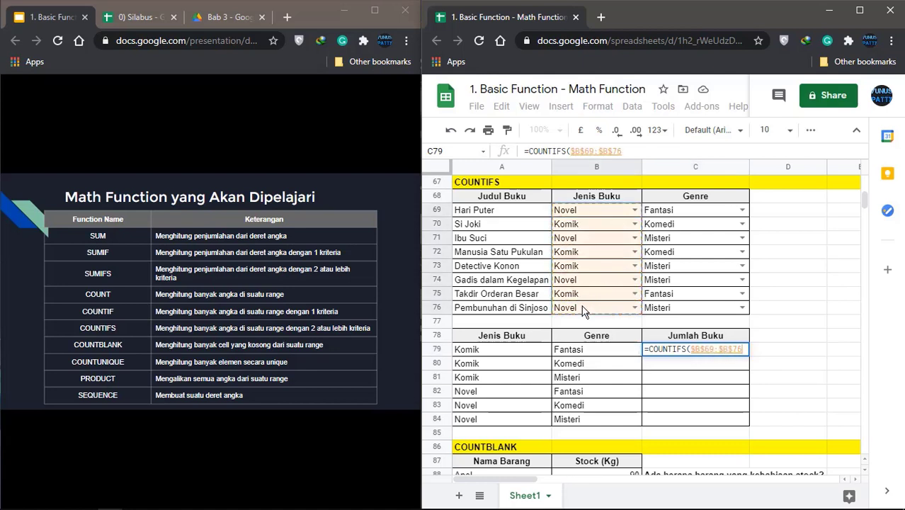
type(",")
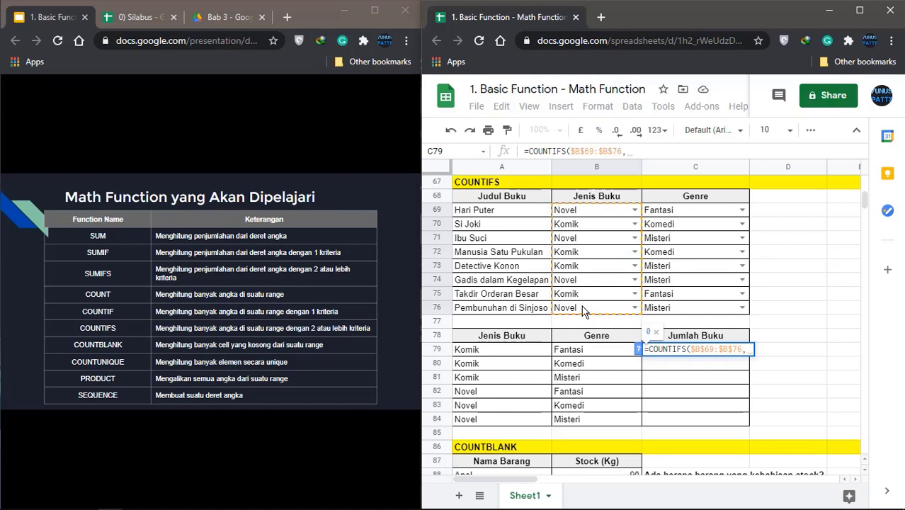
left_click(504, 351)
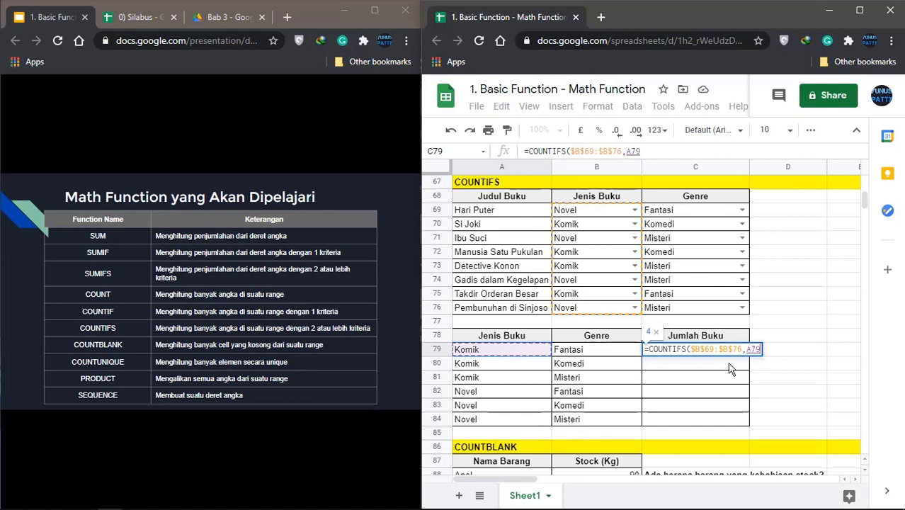
type(",")
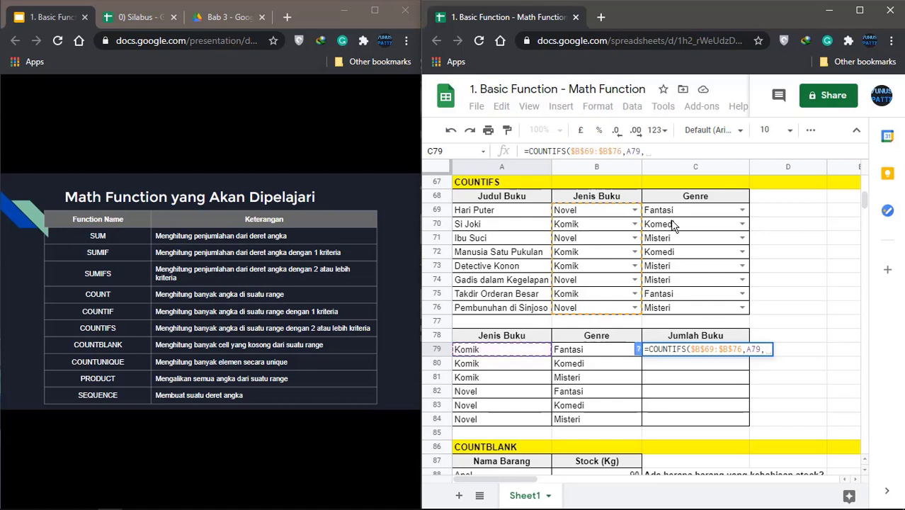
left_click_drag(684, 212, 676, 312)
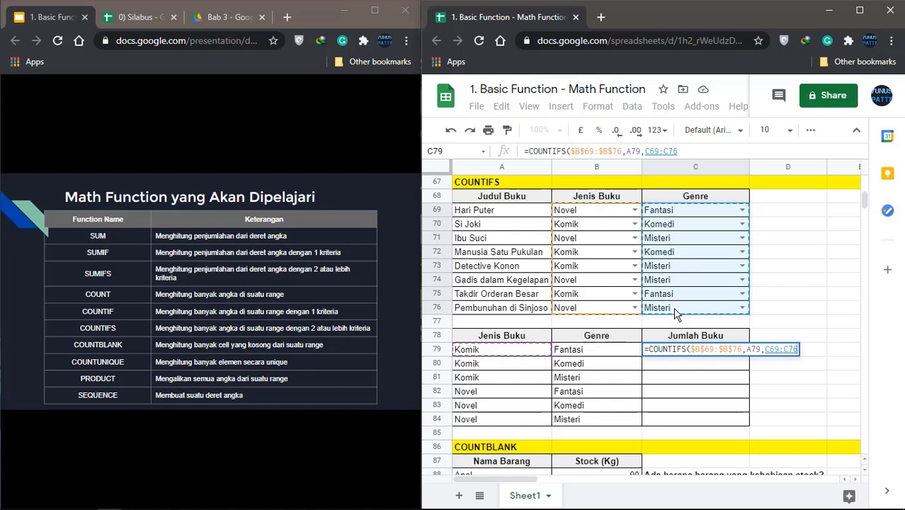
key("F4")
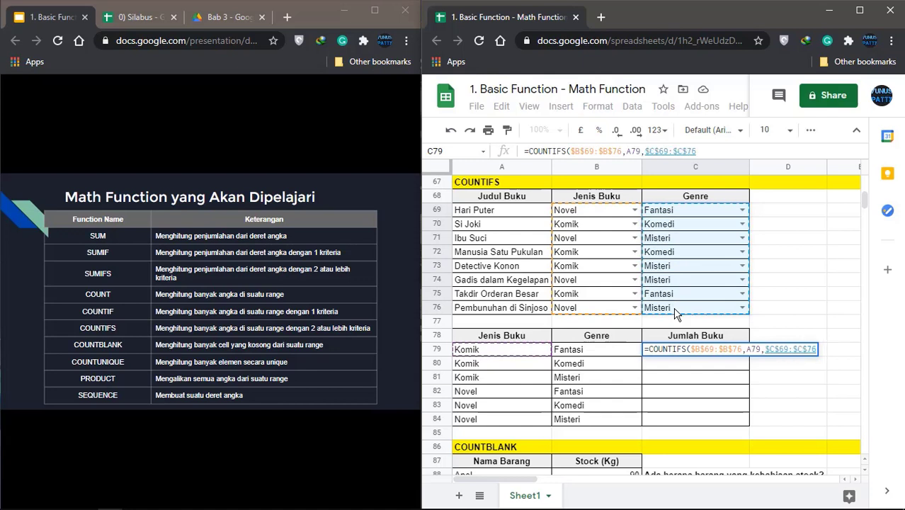
type(",")
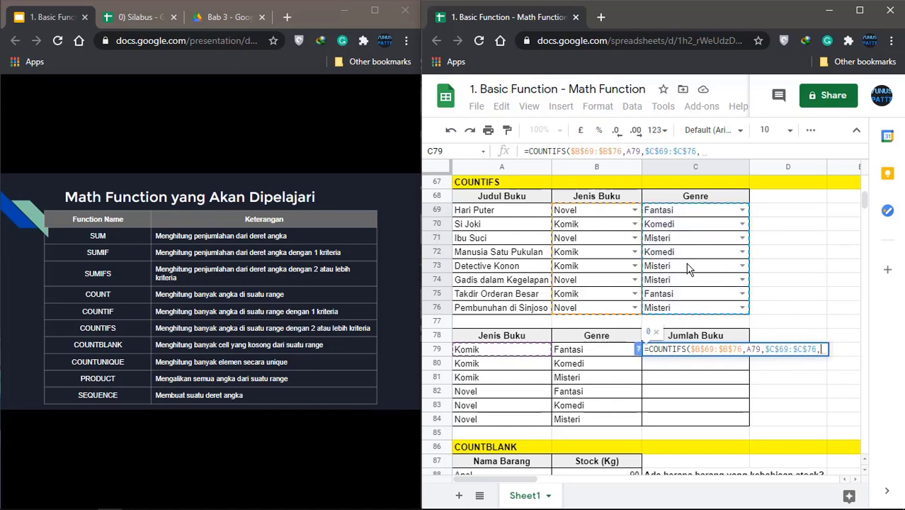
left_click(591, 352)
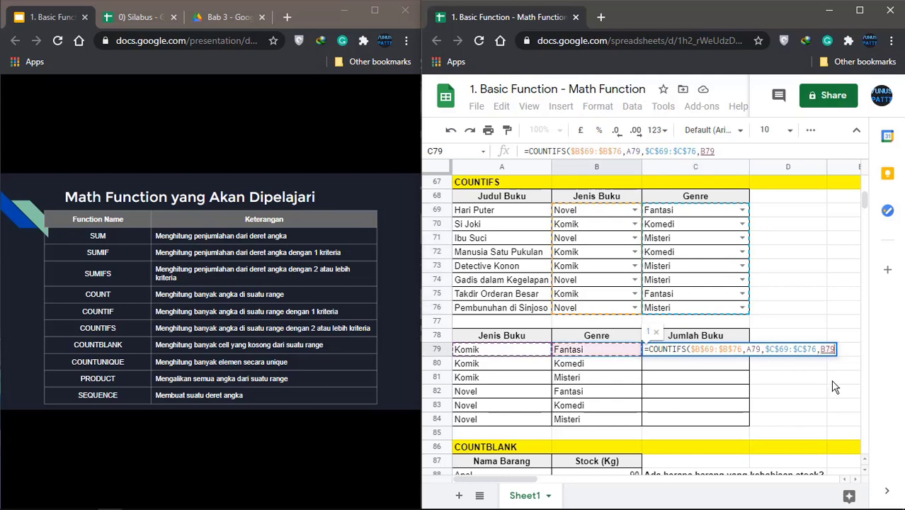
type(")")
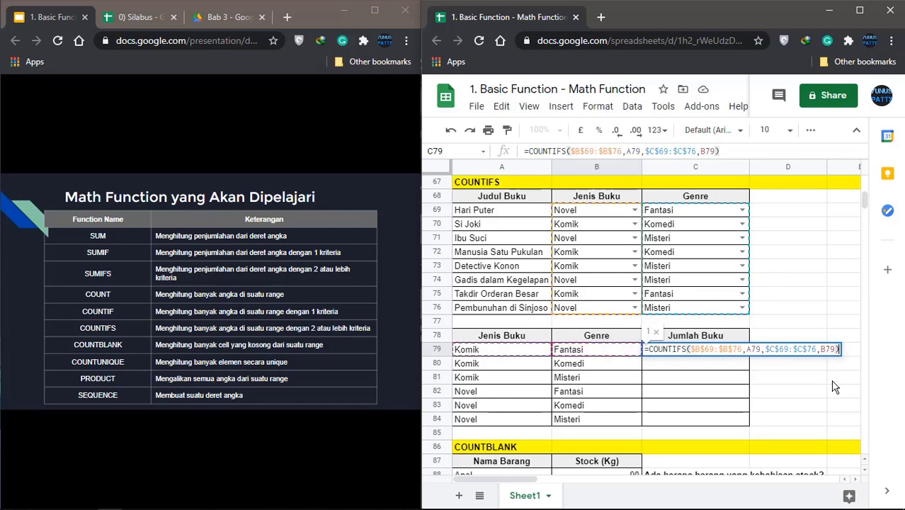
key("Return")
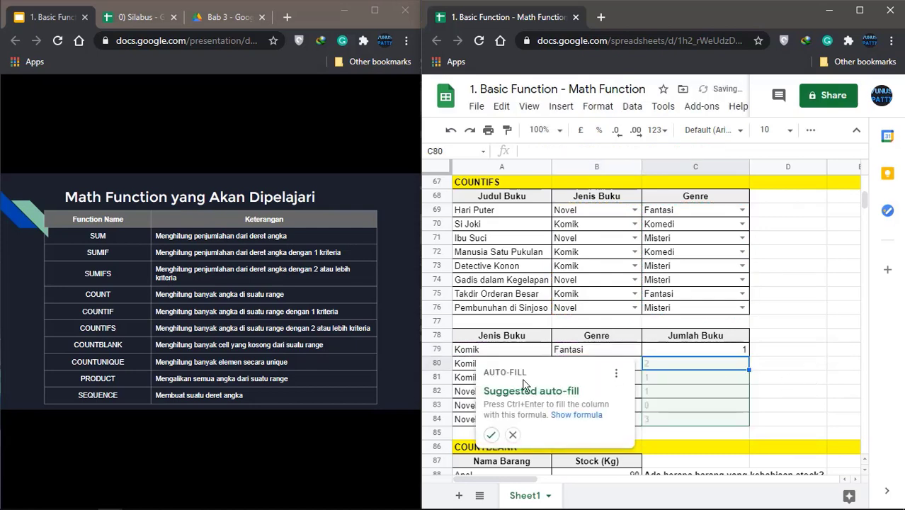
Fill the COUNTIFS formula down C80:C84 (2, 1, 1, 0, 3) and spot-check rows 79 and 84
left_click(491, 435)
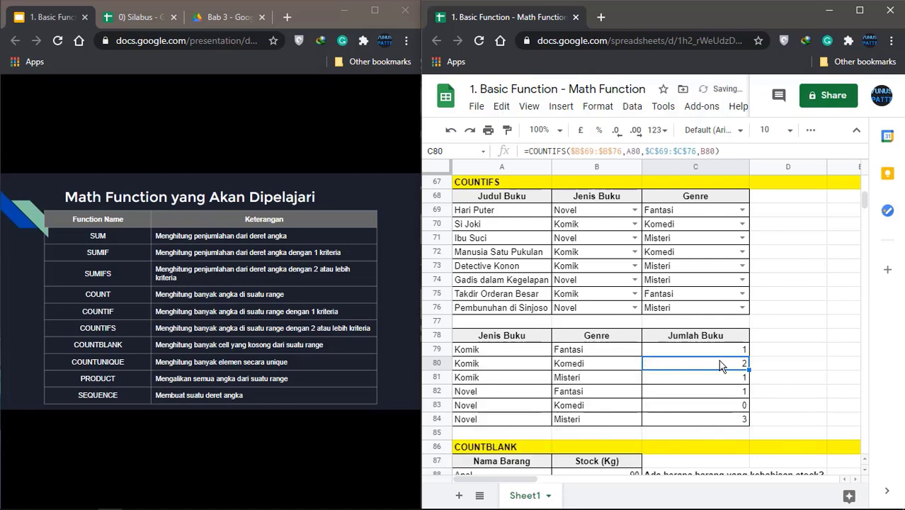
left_click(504, 354)
left_click(586, 350)
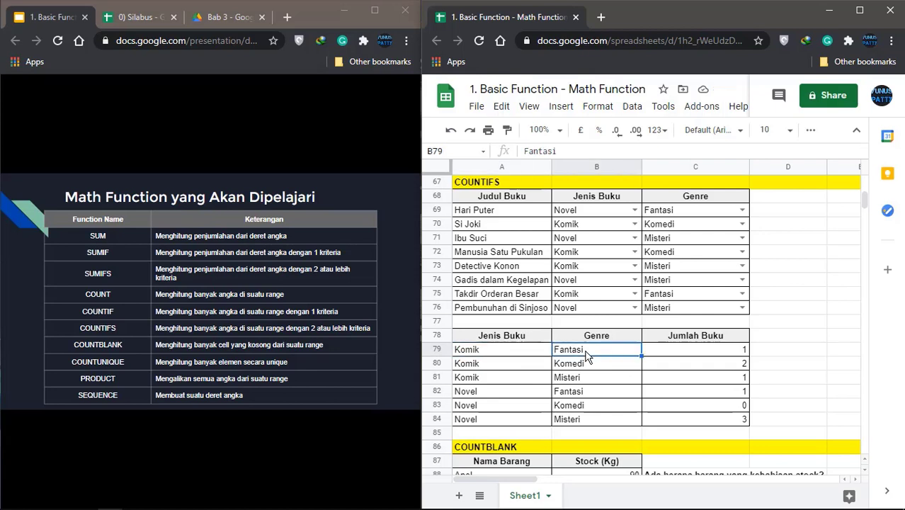
left_click(731, 351)
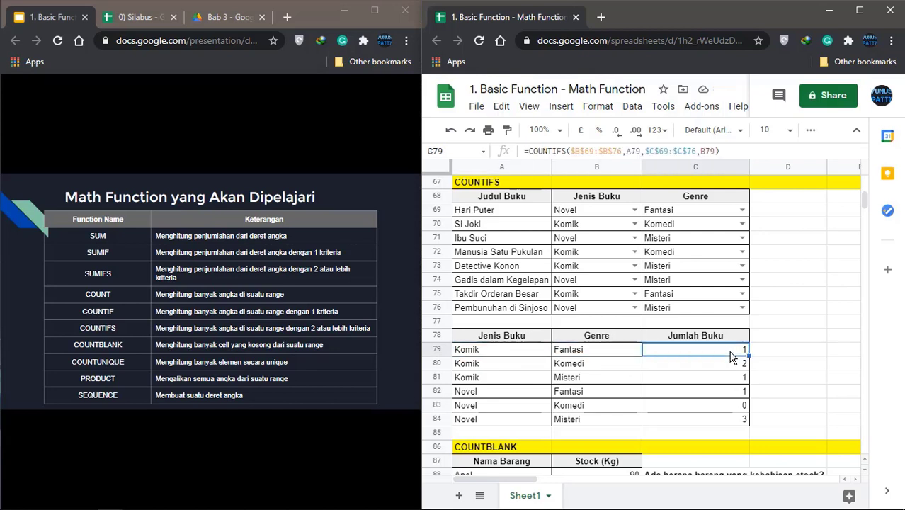
left_click(496, 424)
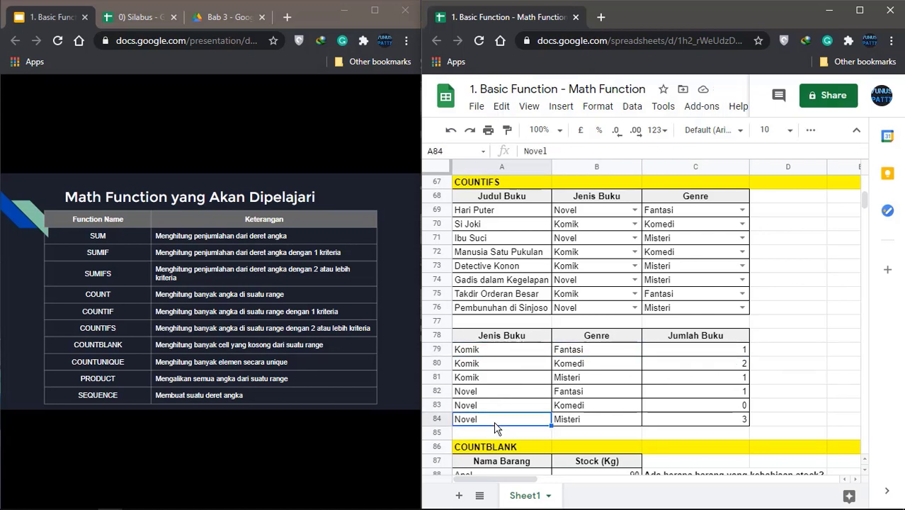
left_click(580, 422)
left_click(726, 423)
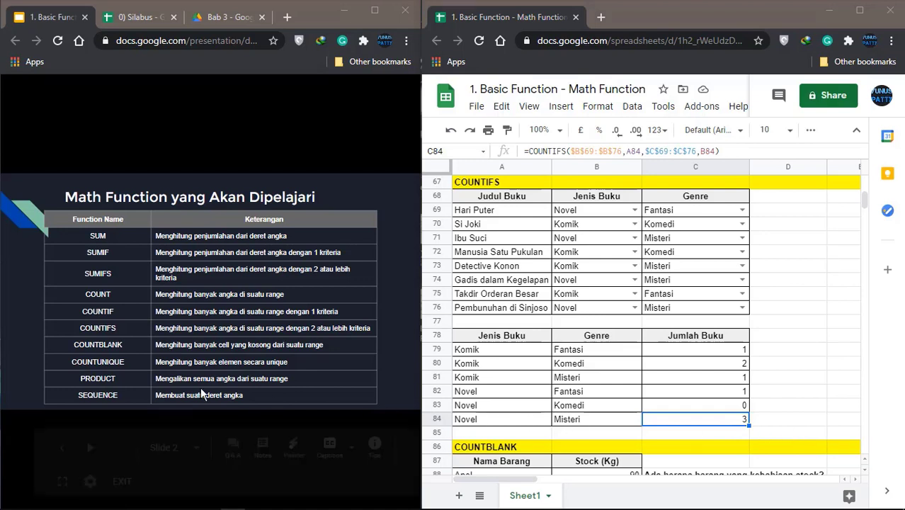
mouse_move(110, 362)
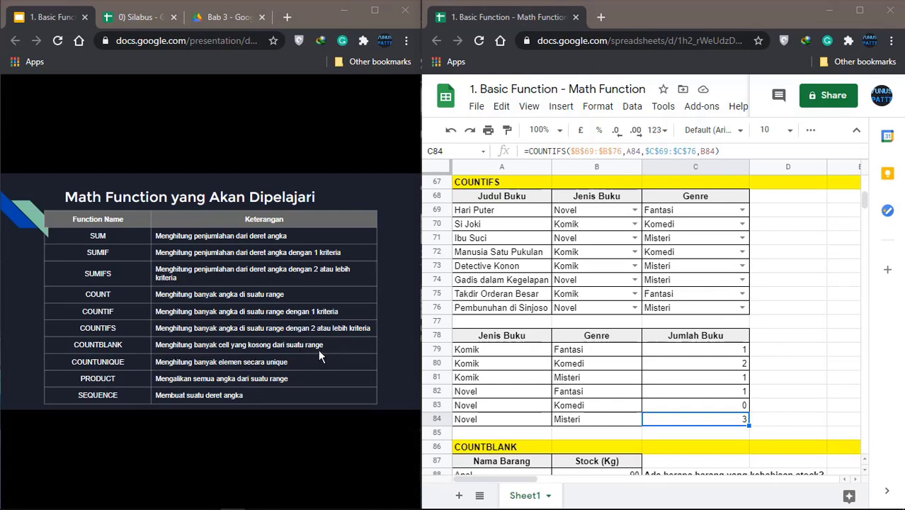
scroll(578, 347, "down", 5)
left_click(579, 347)
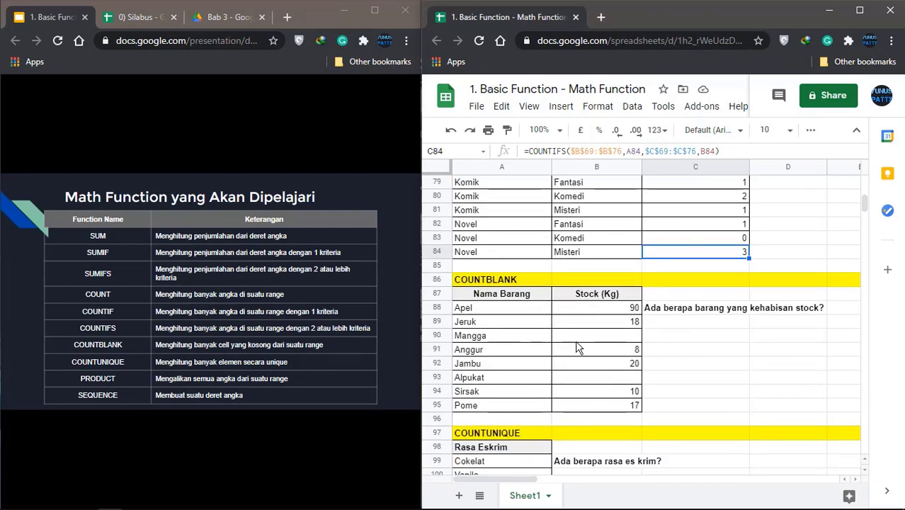
scroll(578, 348, "down", 1)
left_click(481, 267)
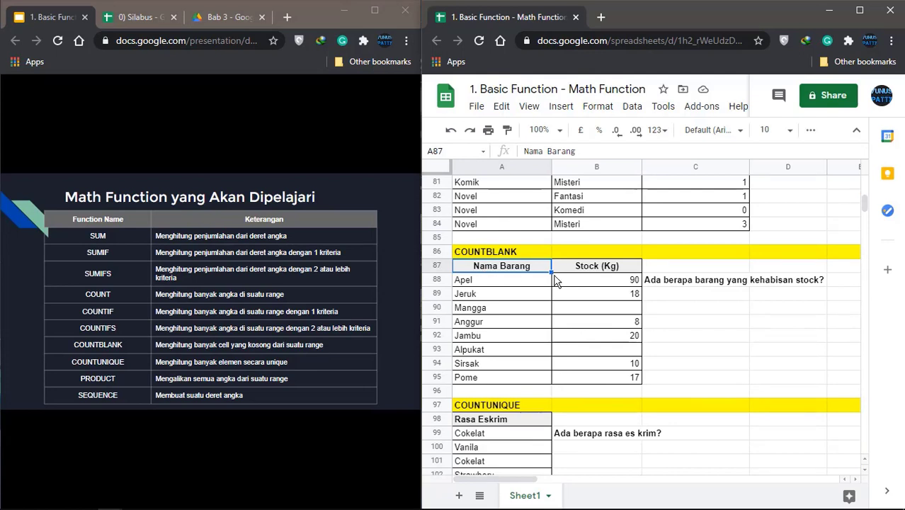
left_click(505, 286)
left_click(501, 325)
left_click(501, 347)
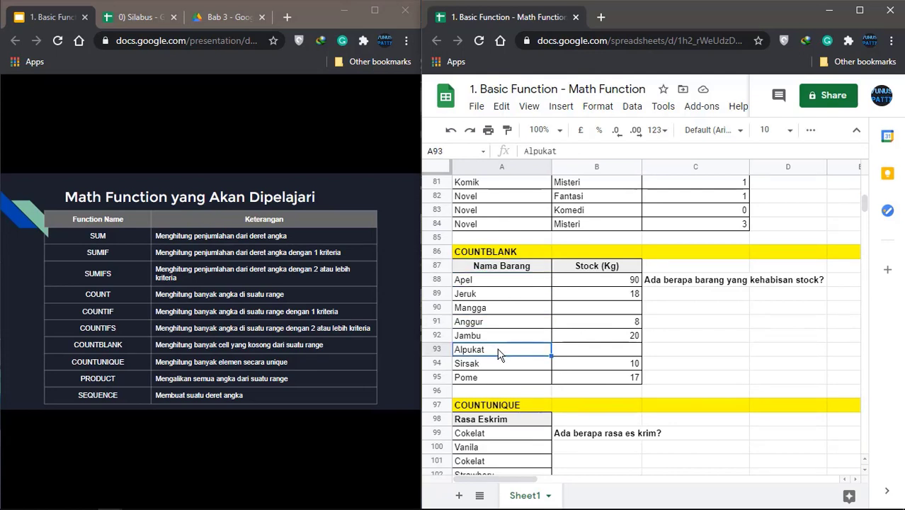
left_click(587, 287)
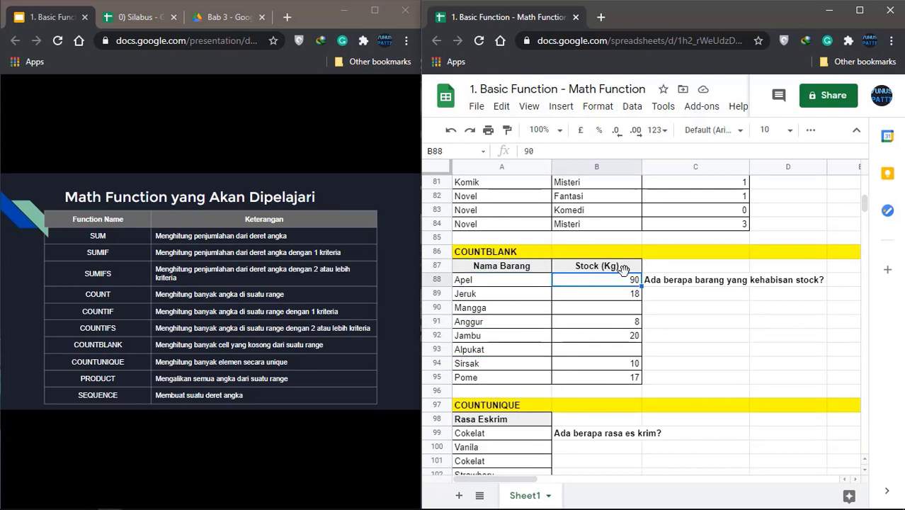
left_click(620, 312)
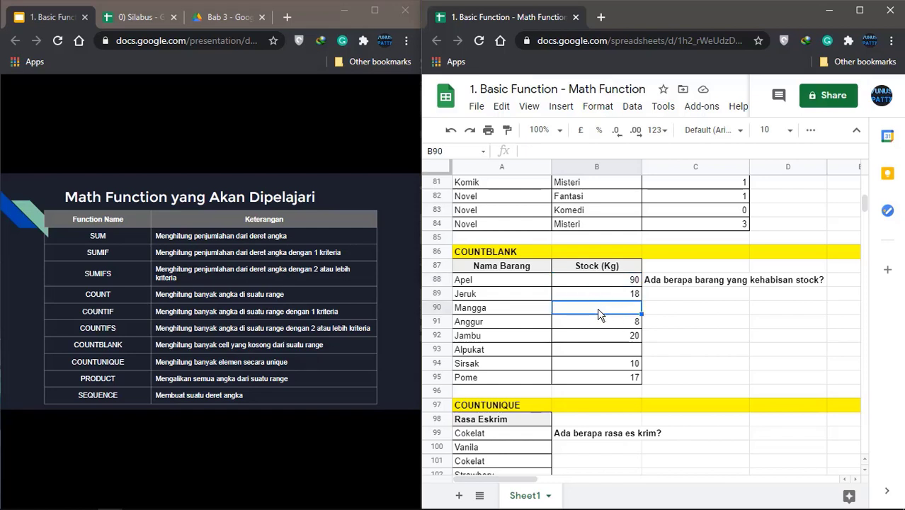
left_click(615, 355)
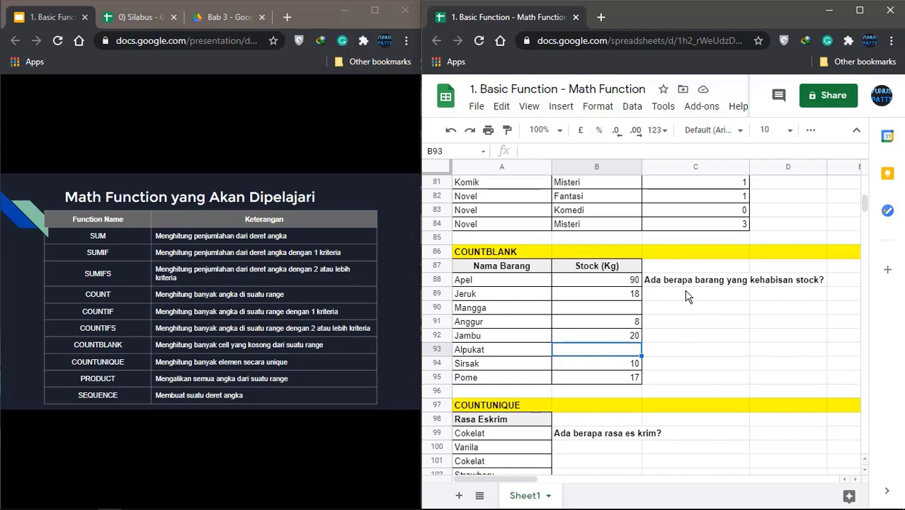
left_click(614, 309)
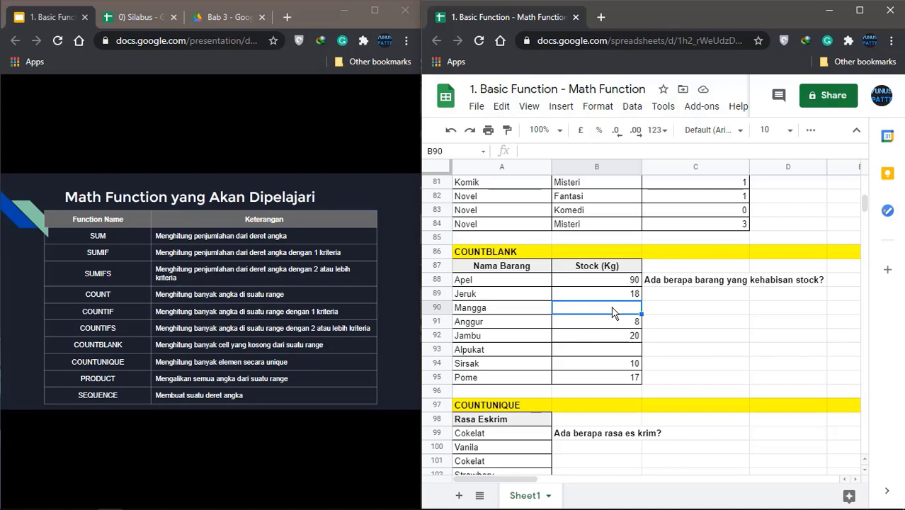
left_click(613, 350)
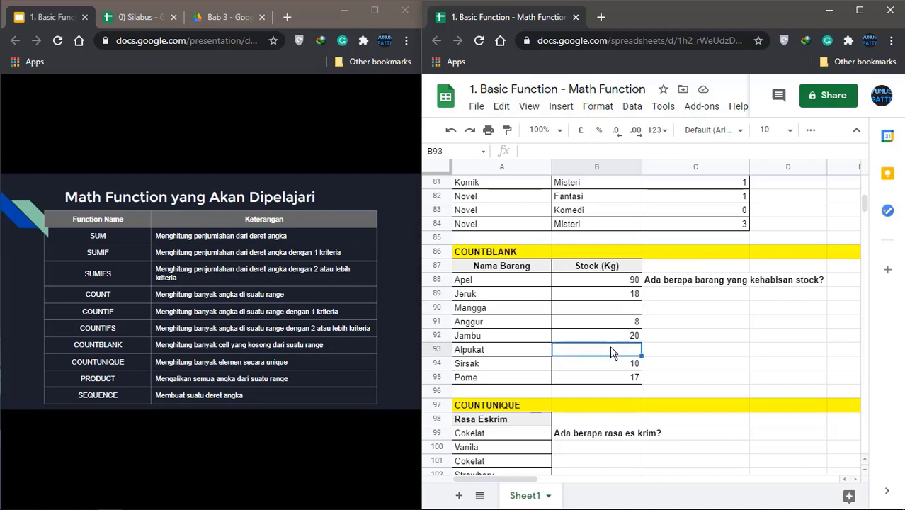
left_click(659, 299)
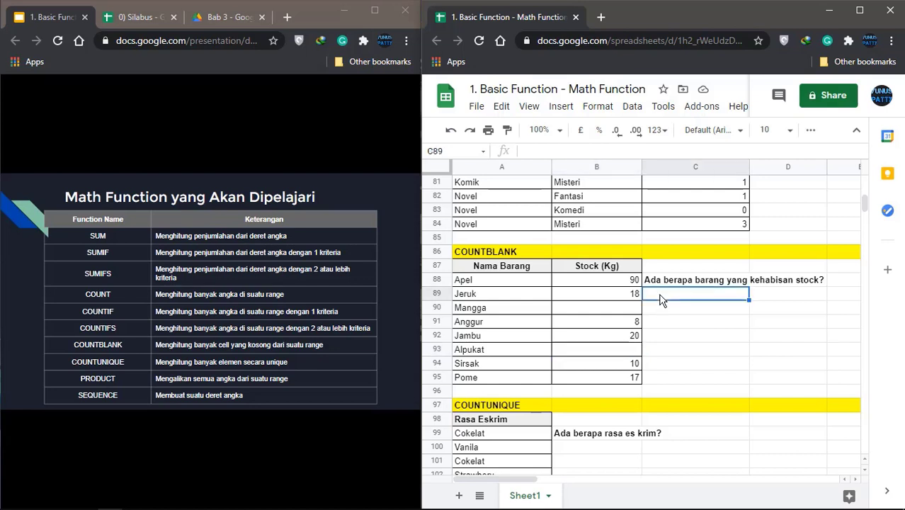
Enter =COUNTBLANK(B88:B95) in C89, giving 2, and reject the auto-fill suggestion
type("=COUN")
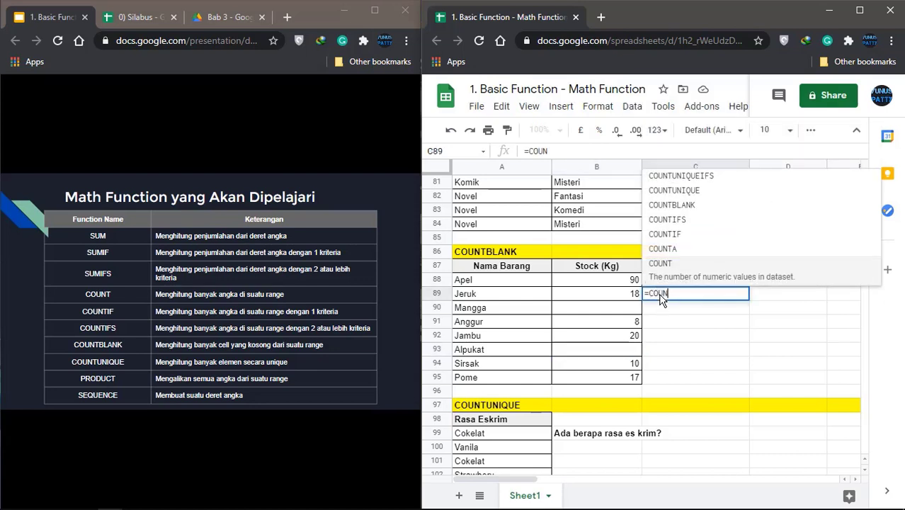
type("TB")
left_click(671, 267)
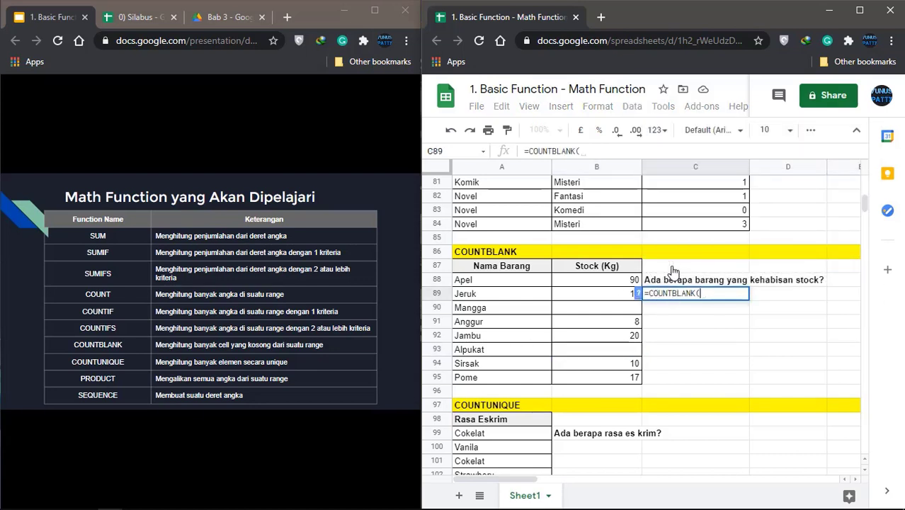
left_click_drag(598, 283, 607, 383)
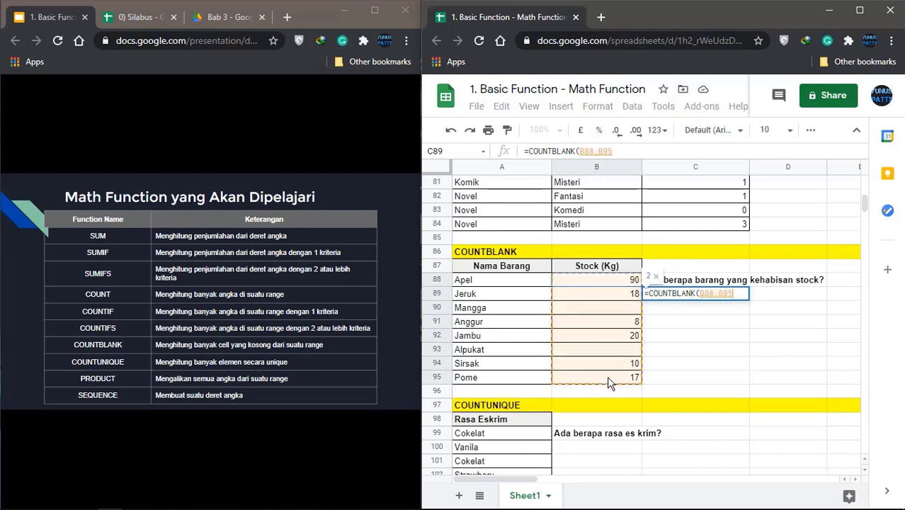
type(")")
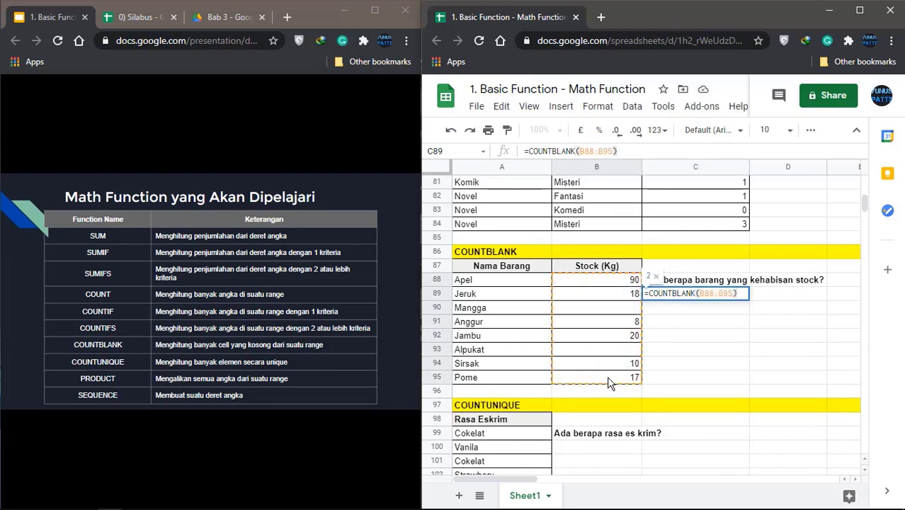
key("Return")
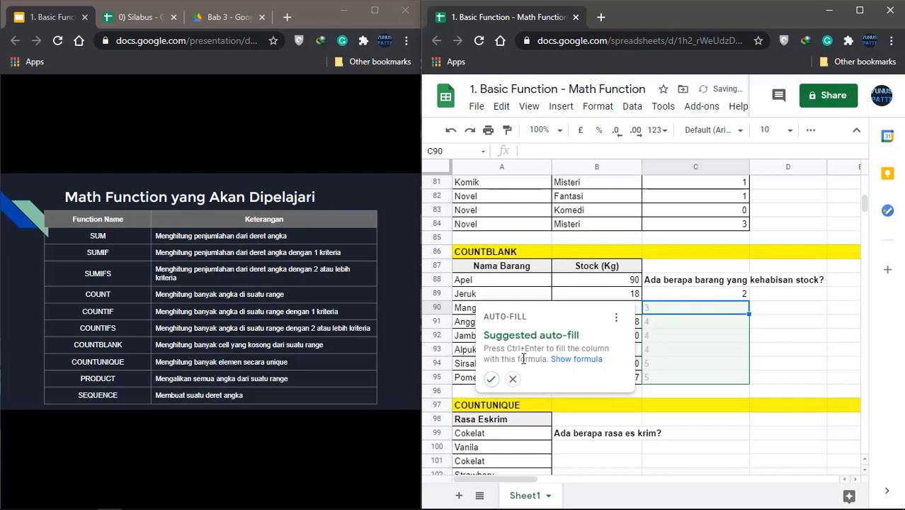
left_click(513, 379)
Check the count against the blank Mangga and Alpukat stock cells and the B95 range end
left_click(706, 296)
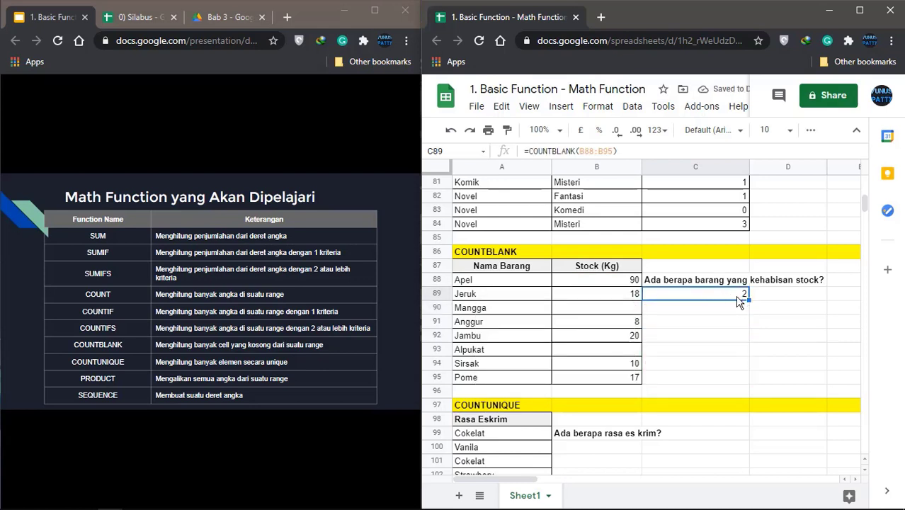
left_click(633, 309)
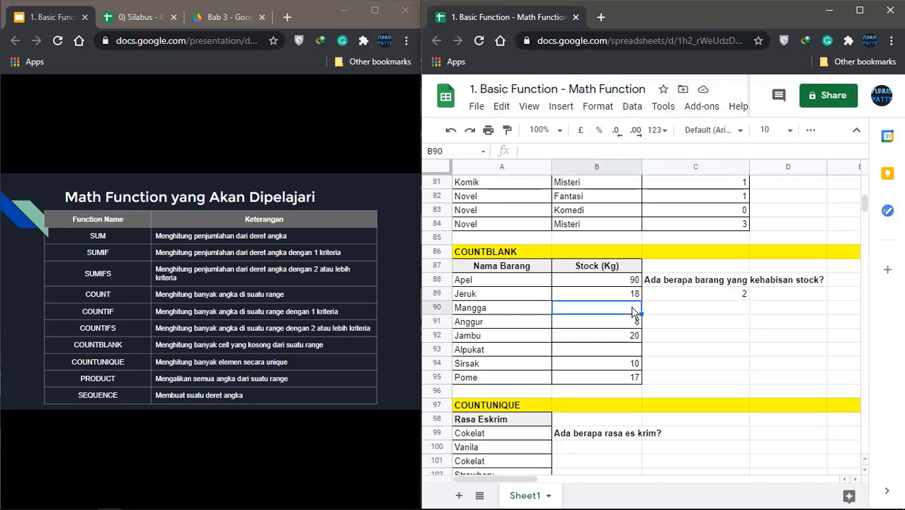
left_click(629, 351)
left_click(686, 293)
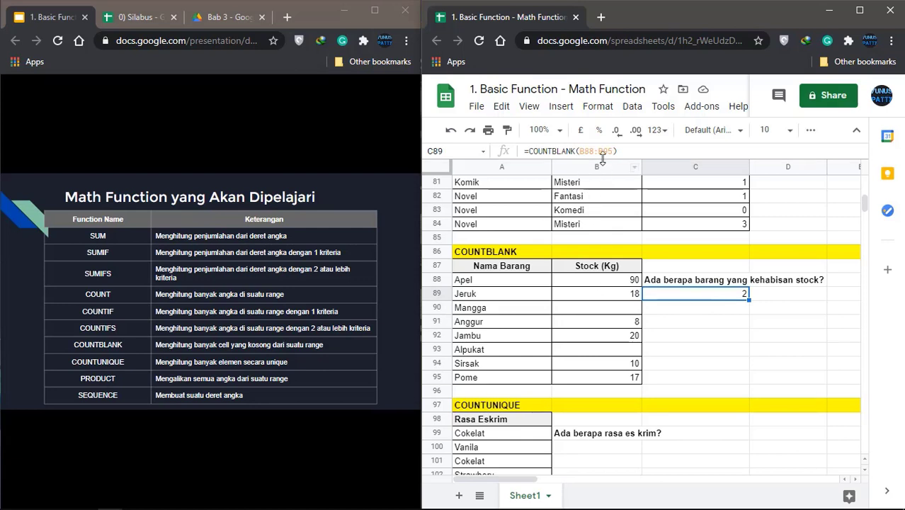
left_click(614, 380)
left_click(696, 301)
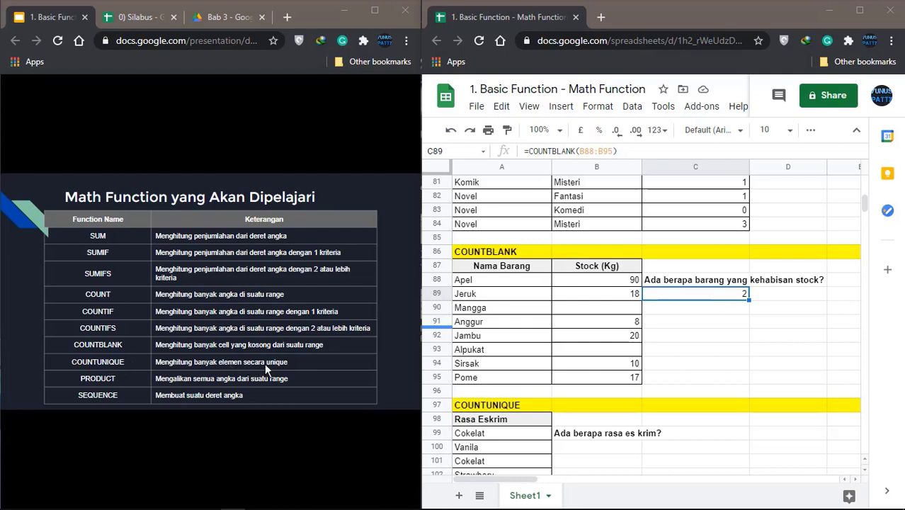
scroll(564, 336, "down", 5)
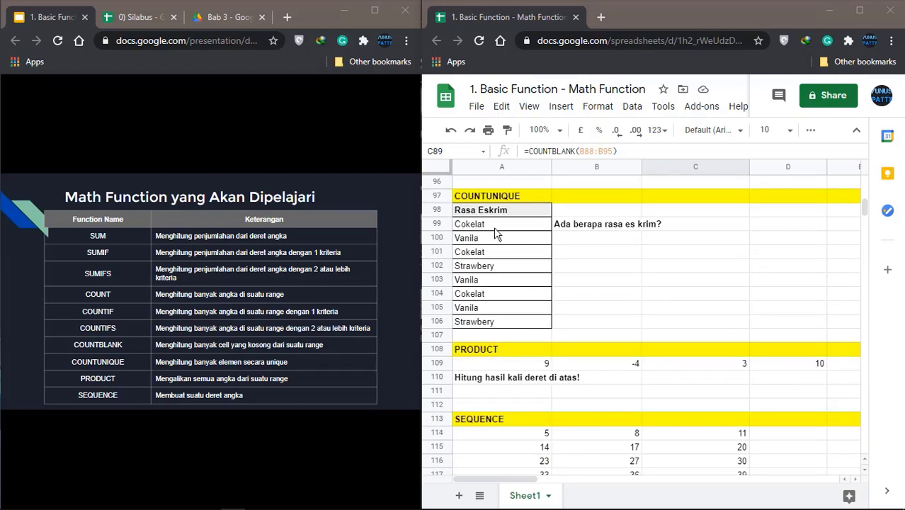
left_click(486, 228)
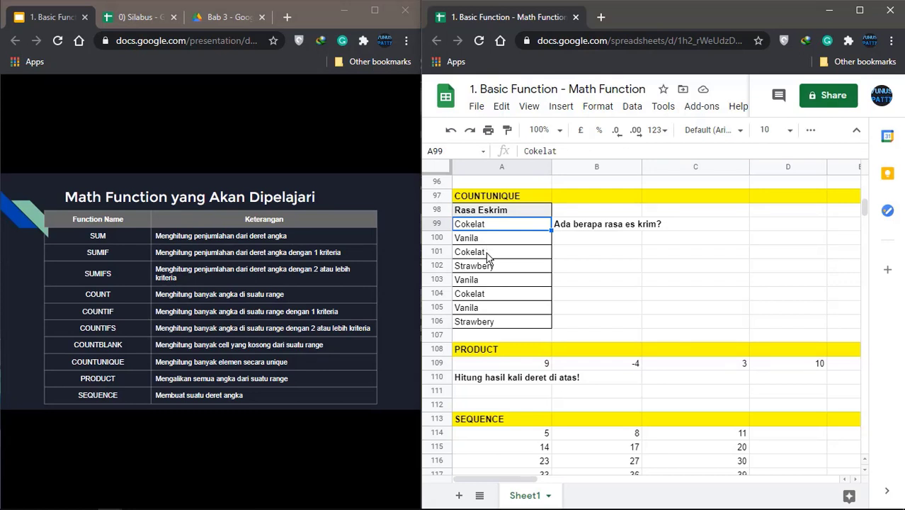
left_click(487, 256)
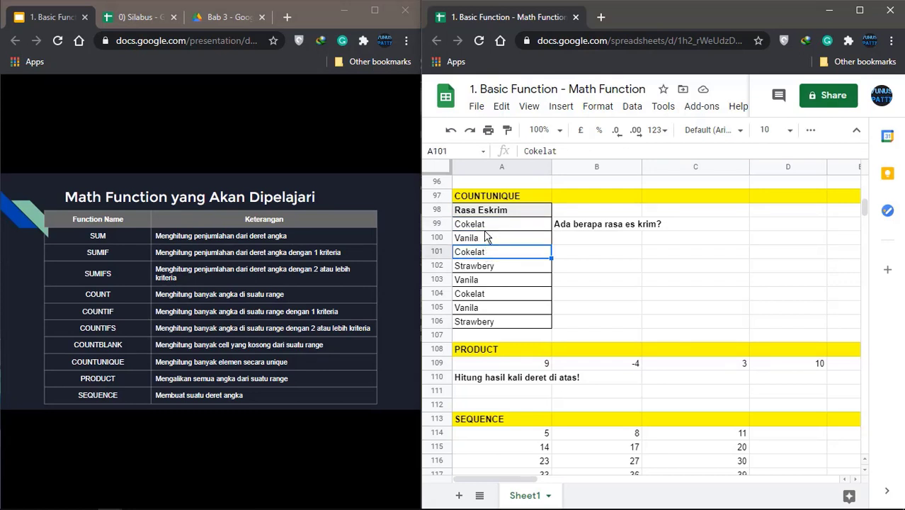
left_click(488, 228)
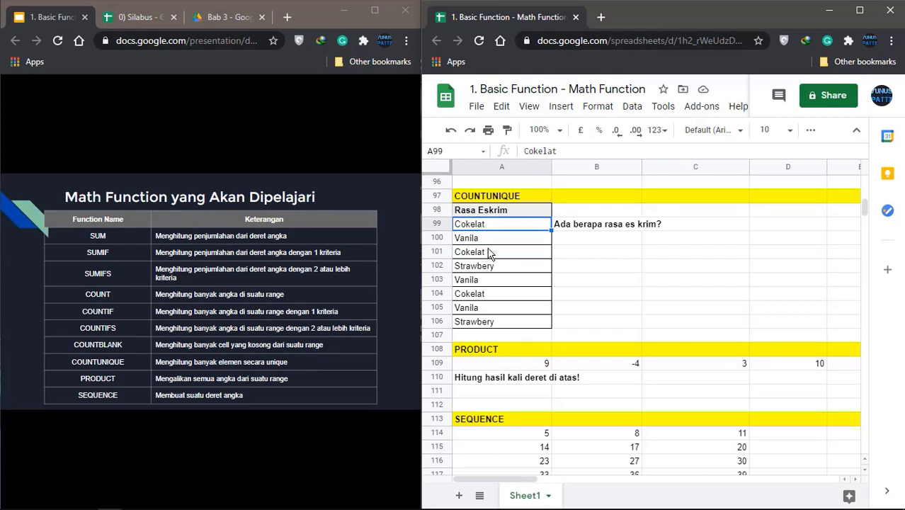
left_click(490, 254)
left_click(496, 296)
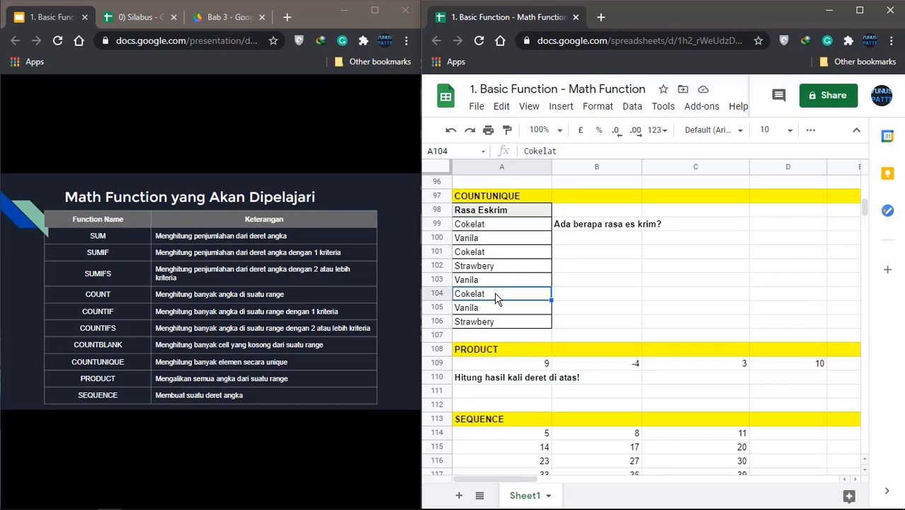
left_click(488, 239)
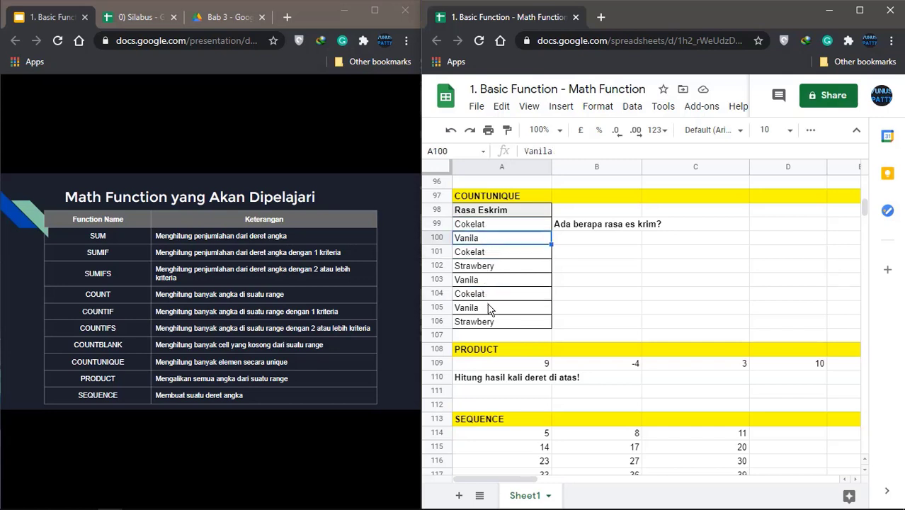
left_click(487, 307)
left_click(488, 268)
left_click(490, 323)
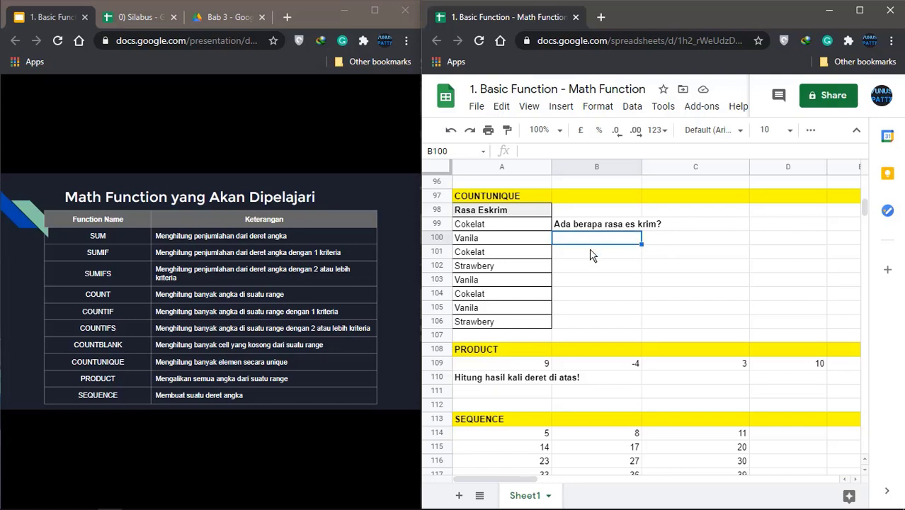
Enter =COUNTUNIQUE(A99:A106) in B100, giving 3 distinct ice cream flavours
type("=COUN")
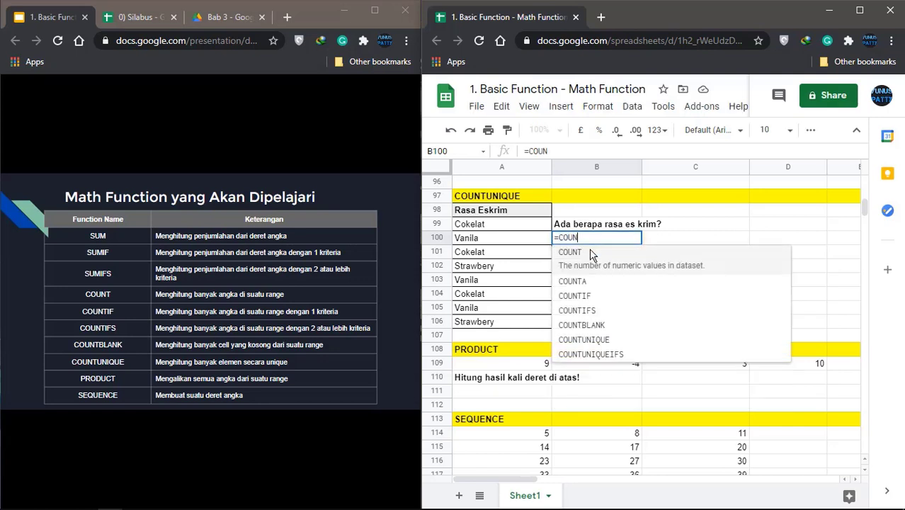
type("TUNI")
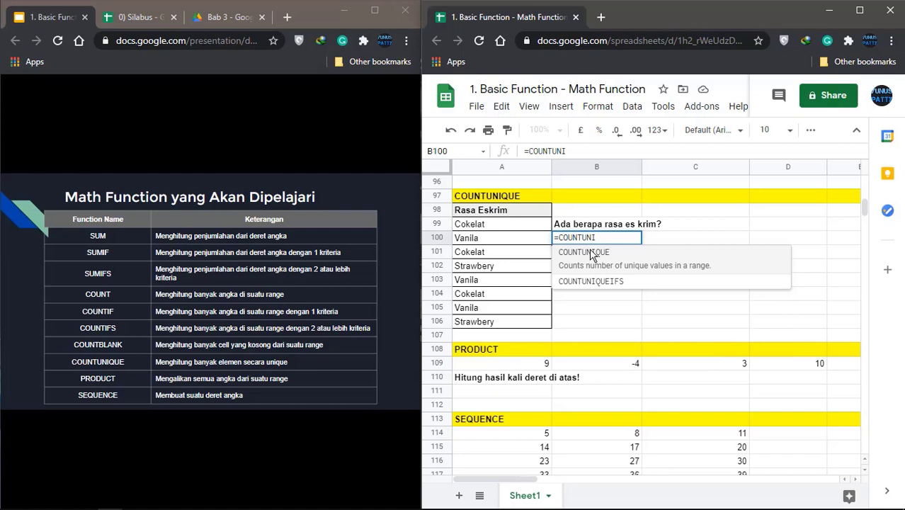
left_click(591, 254)
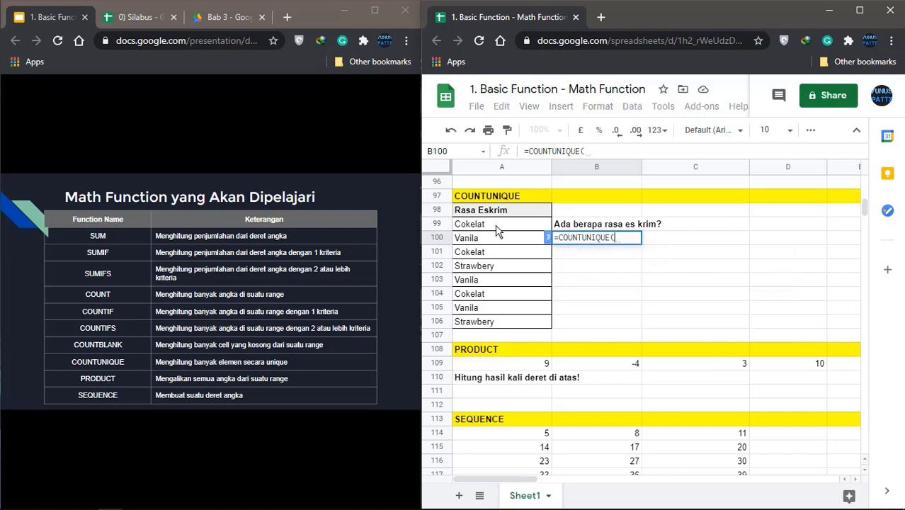
left_click_drag(497, 228, 513, 325)
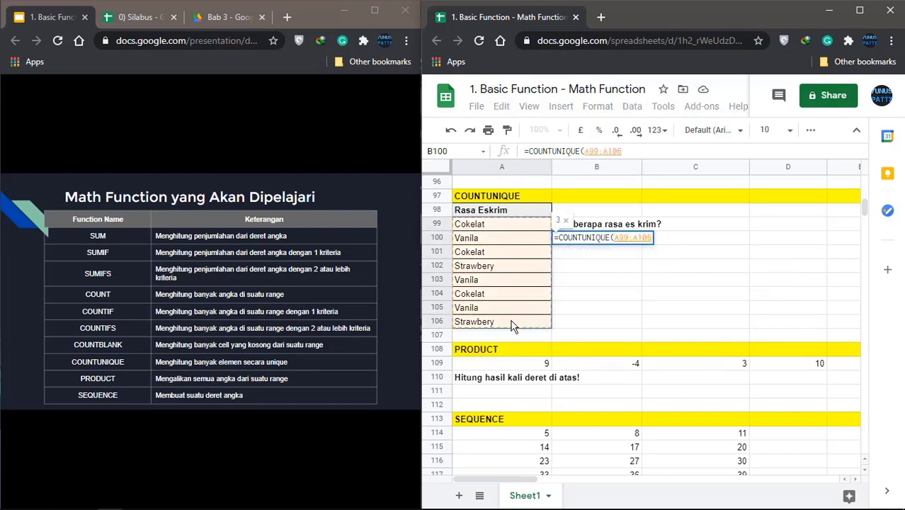
key("Return")
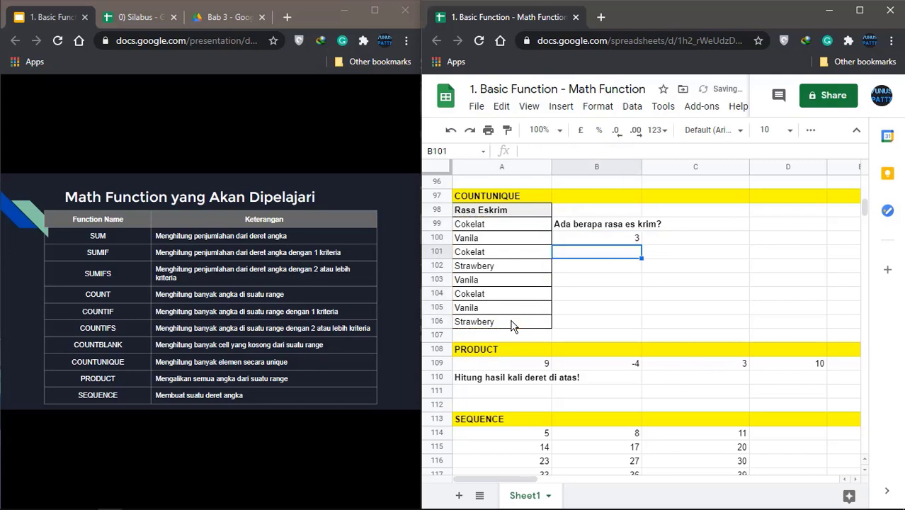
left_click(593, 242)
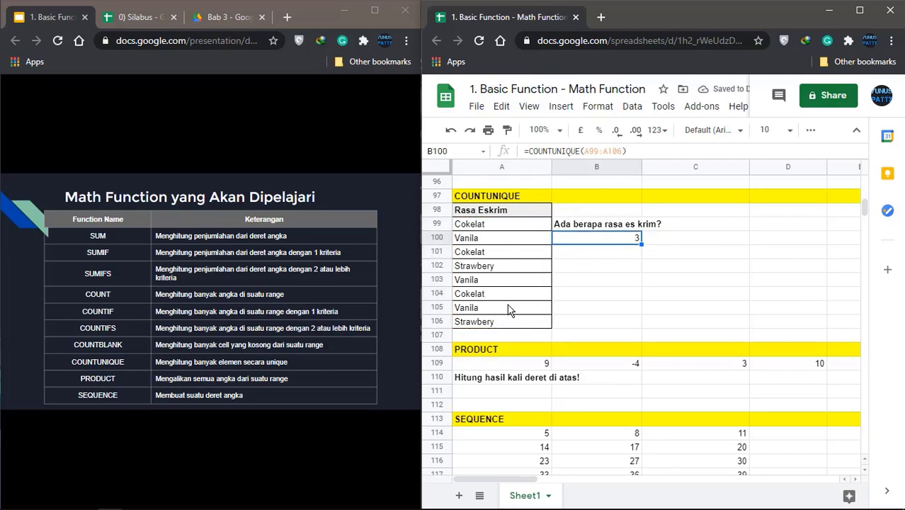
left_click(624, 259)
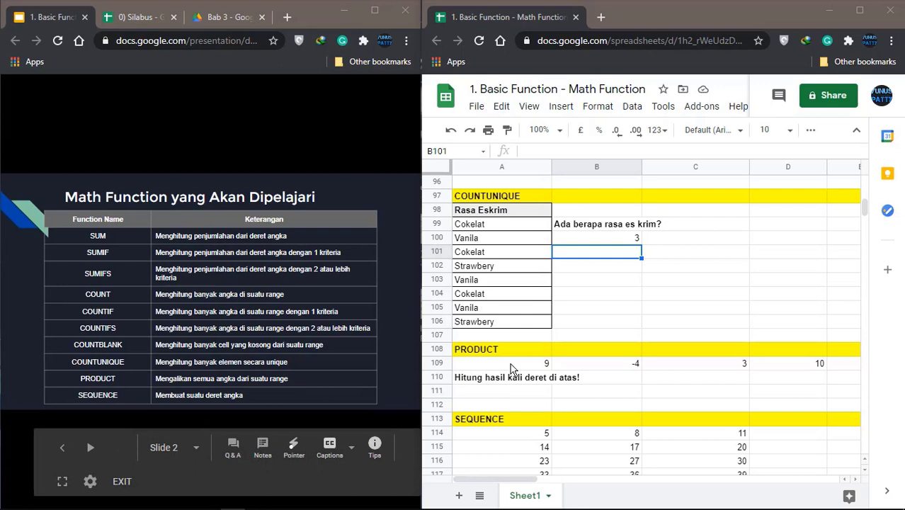
left_click(513, 368)
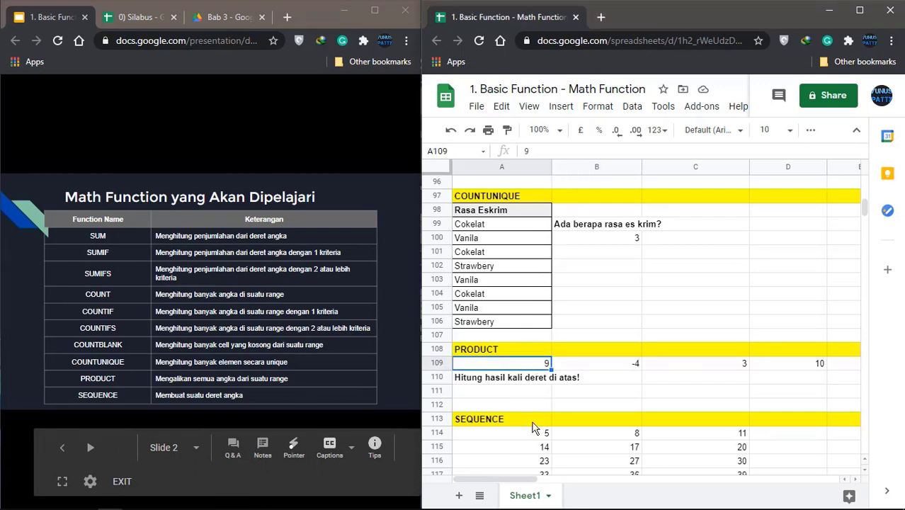
left_click_drag(522, 484, 561, 484)
left_click(770, 370)
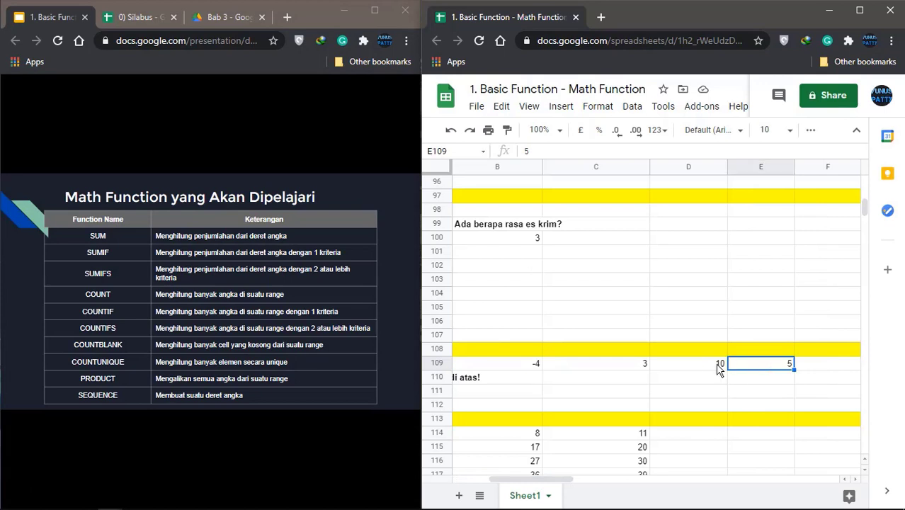
left_click(858, 11)
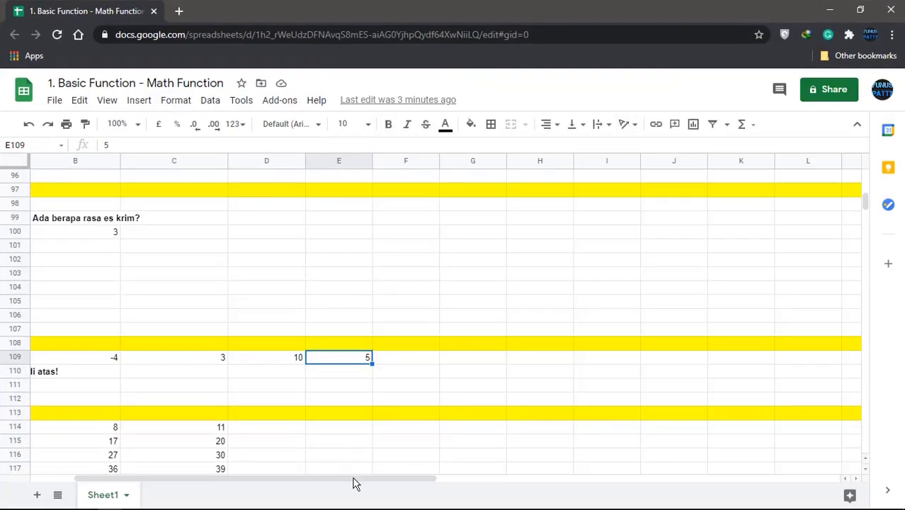
left_click_drag(354, 482, 259, 484)
left_click(101, 359)
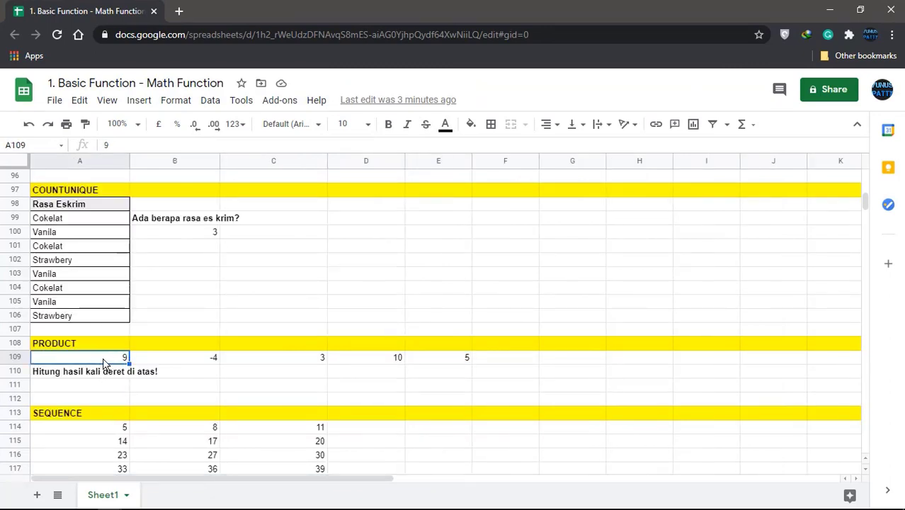
left_click(178, 362)
left_click(309, 364)
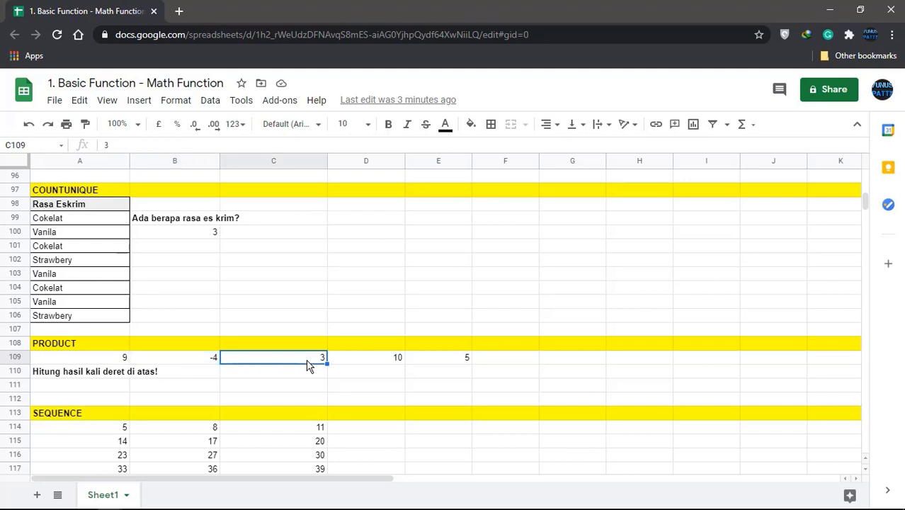
left_click(381, 367)
left_click(453, 363)
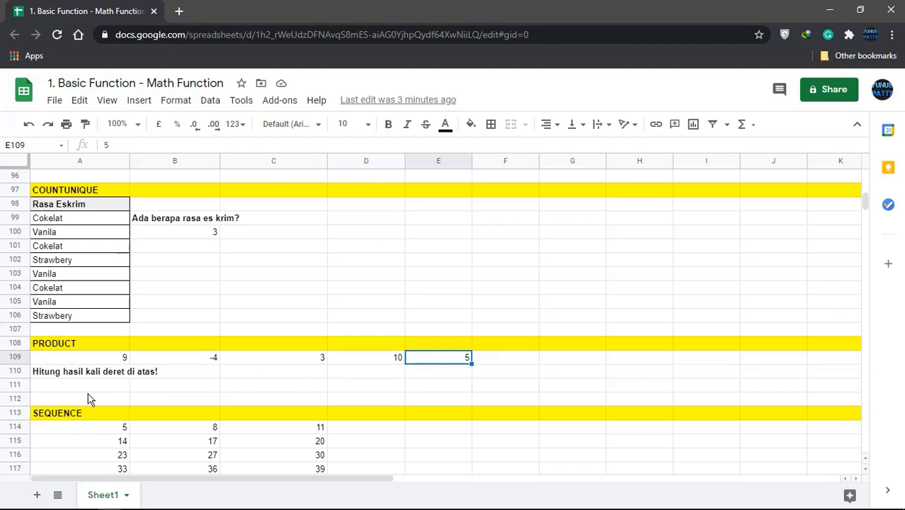
left_click(71, 378)
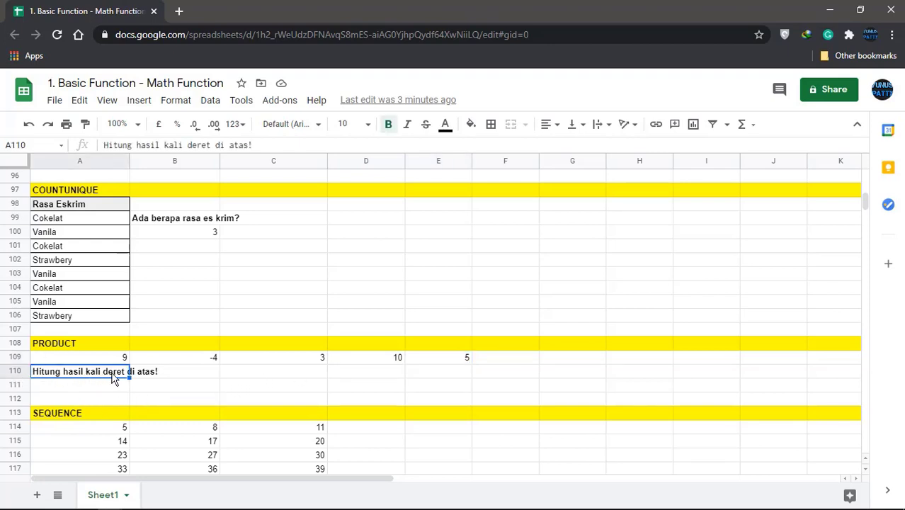
left_click(117, 361)
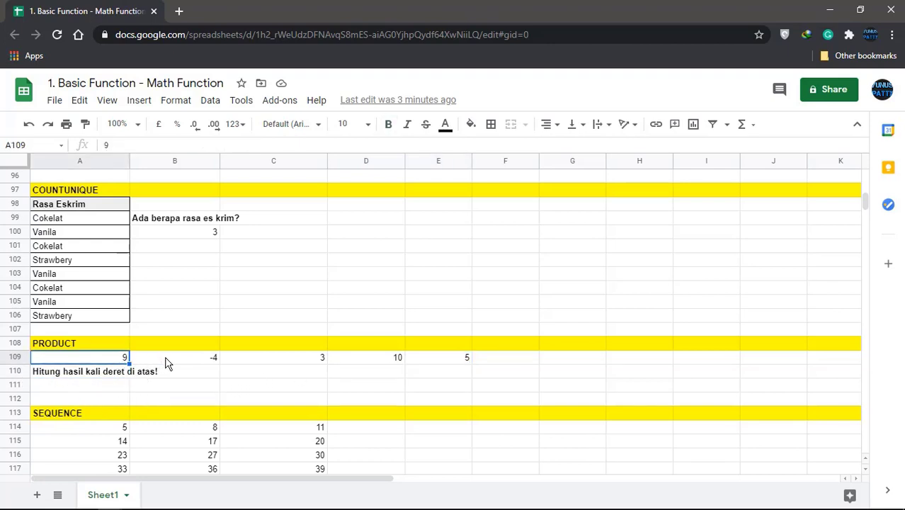
left_click(170, 362)
left_click(268, 361)
left_click(106, 389)
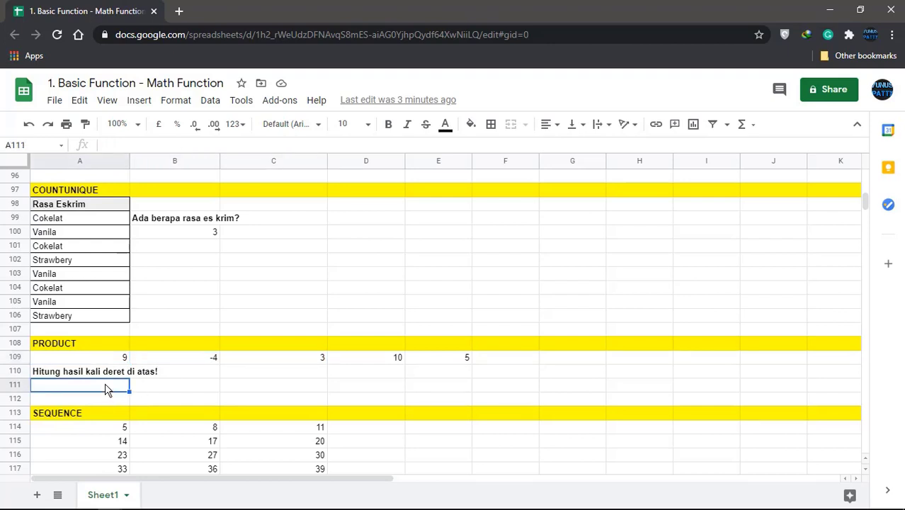
Enter =PRODUCT(A109:E109) in A111, giving -5400
type("=")
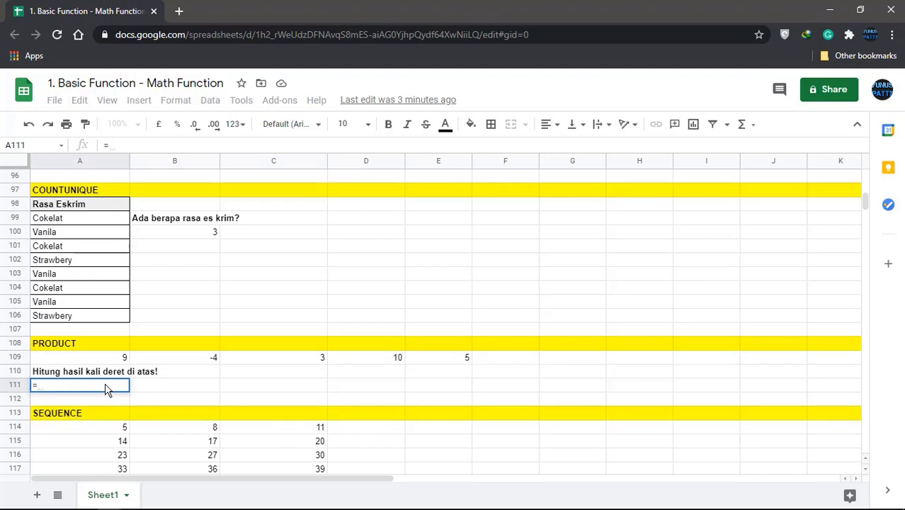
type("PRODU")
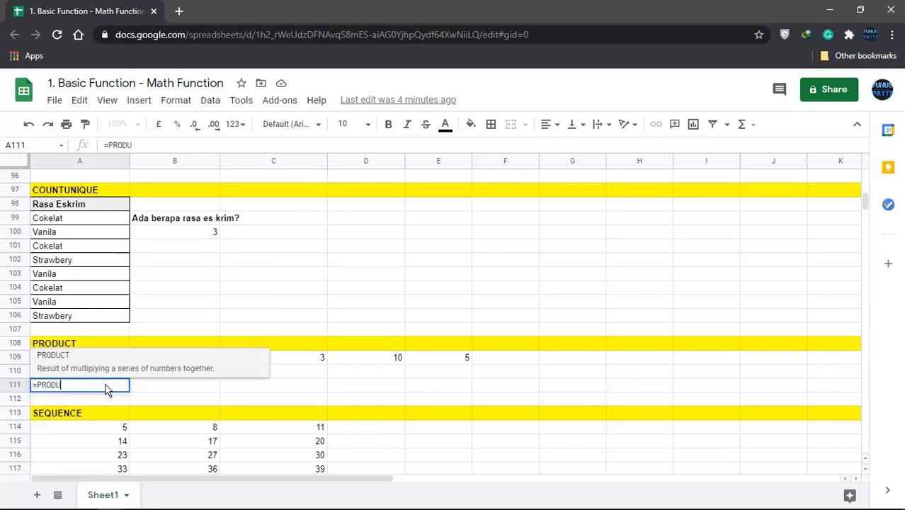
left_click(106, 365)
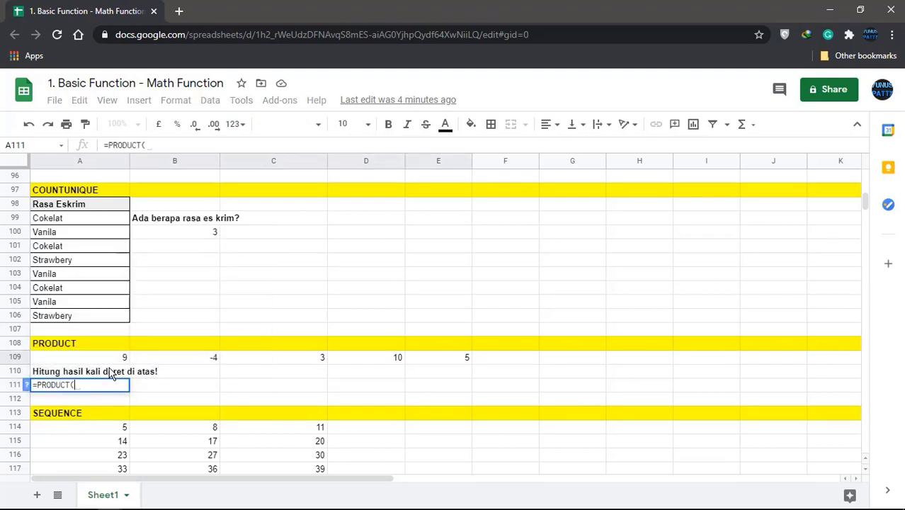
left_click_drag(109, 357, 435, 359)
type(")")
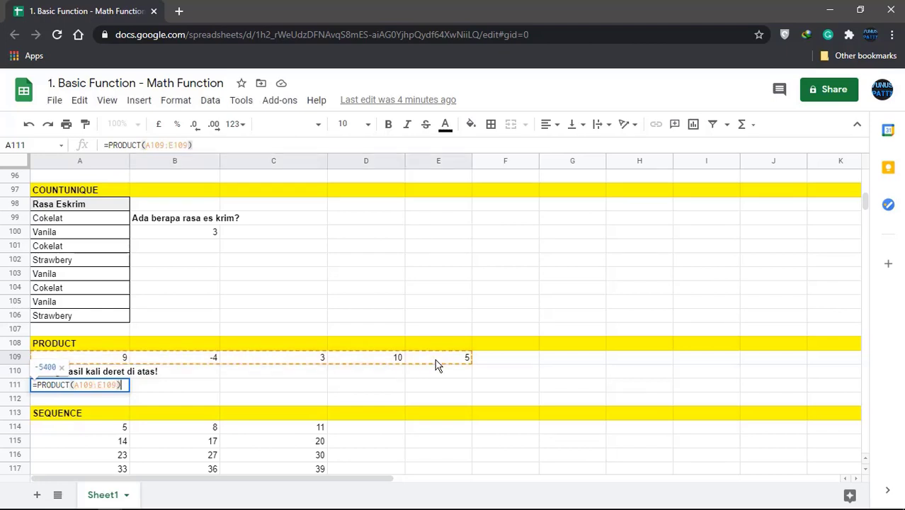
key("Return")
left_click(120, 390)
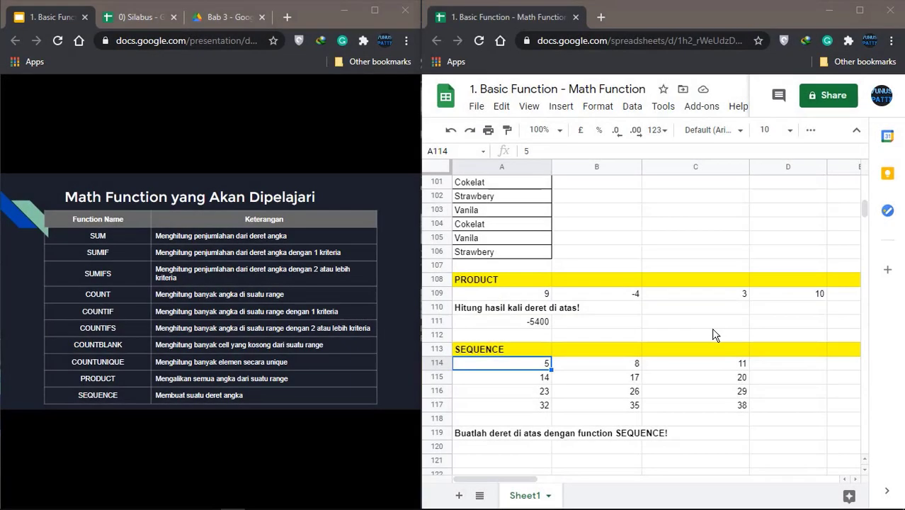
mouse_move(120, 403)
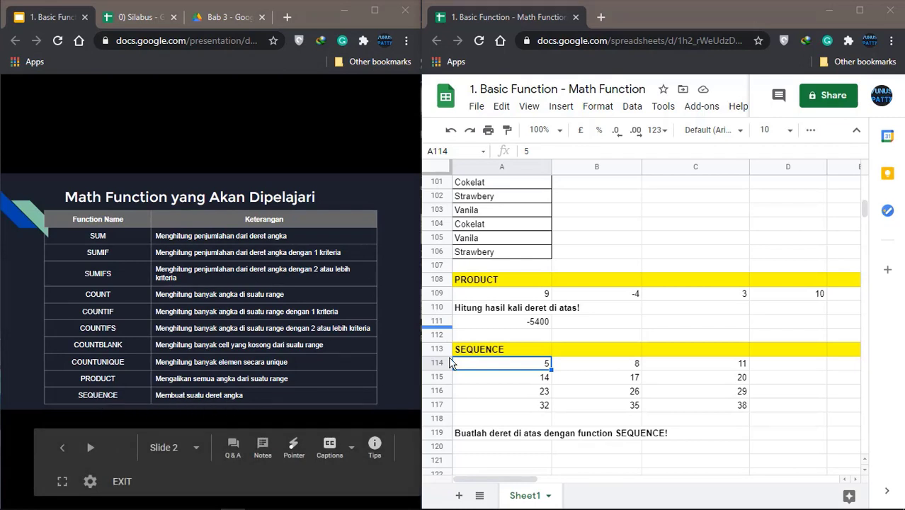
scroll(599, 321, "down", 2)
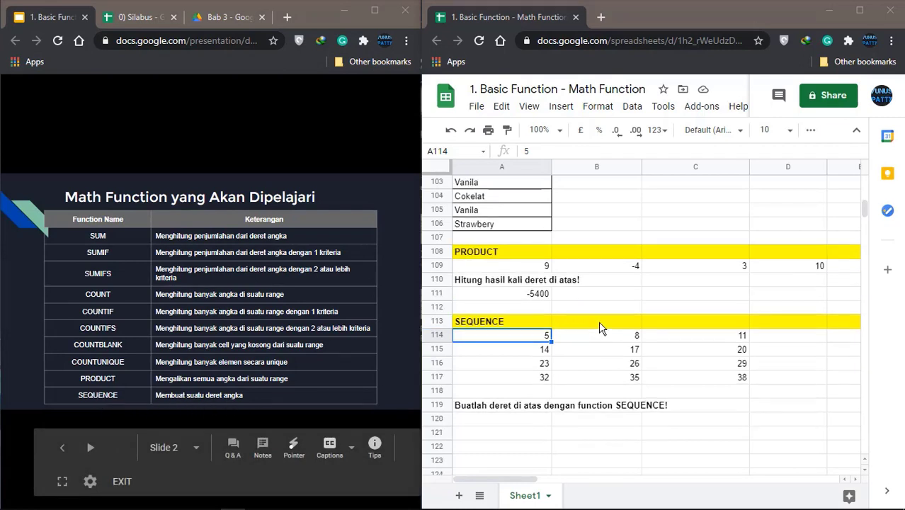
left_click(496, 370)
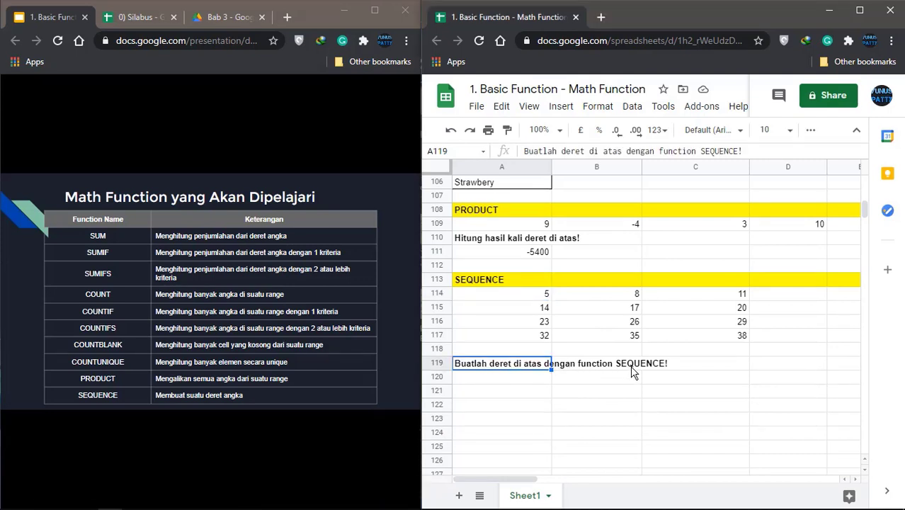
left_click(528, 297)
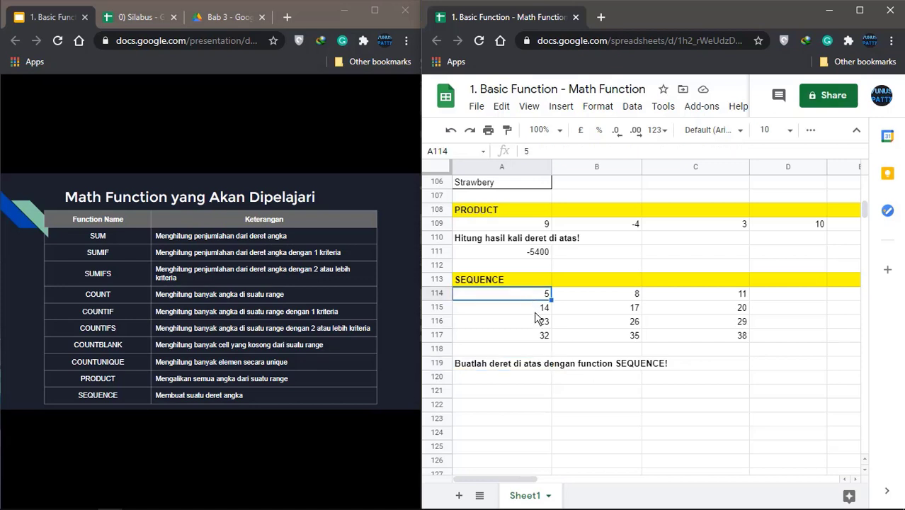
left_click(535, 311)
left_click(530, 298)
left_click(600, 301)
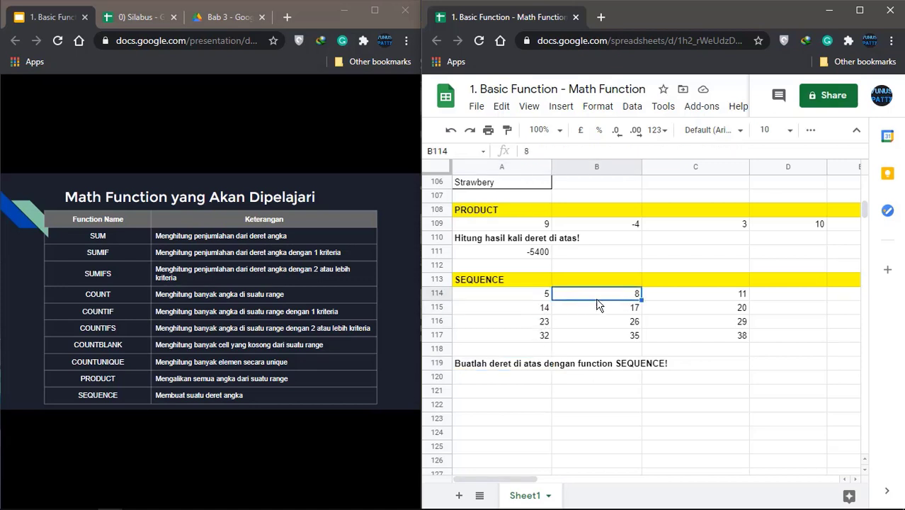
left_click(679, 299)
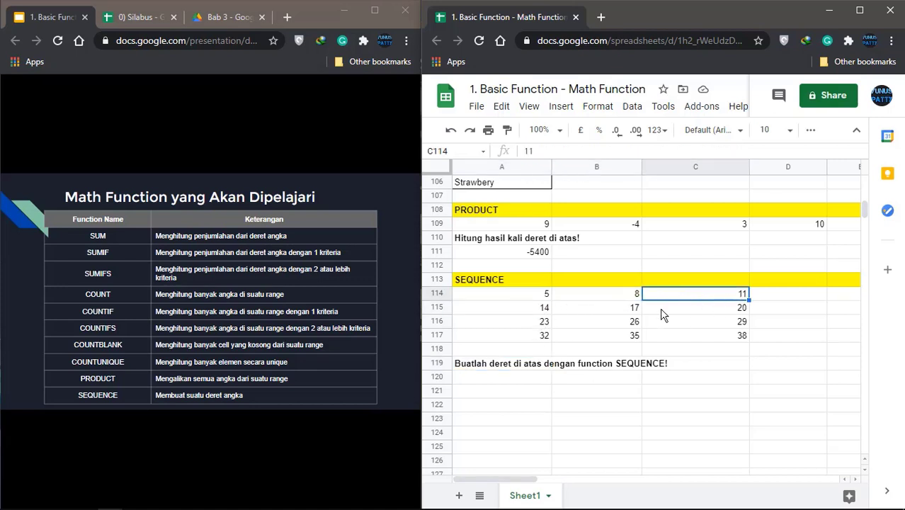
left_click(526, 310)
left_click(586, 311)
left_click(713, 312)
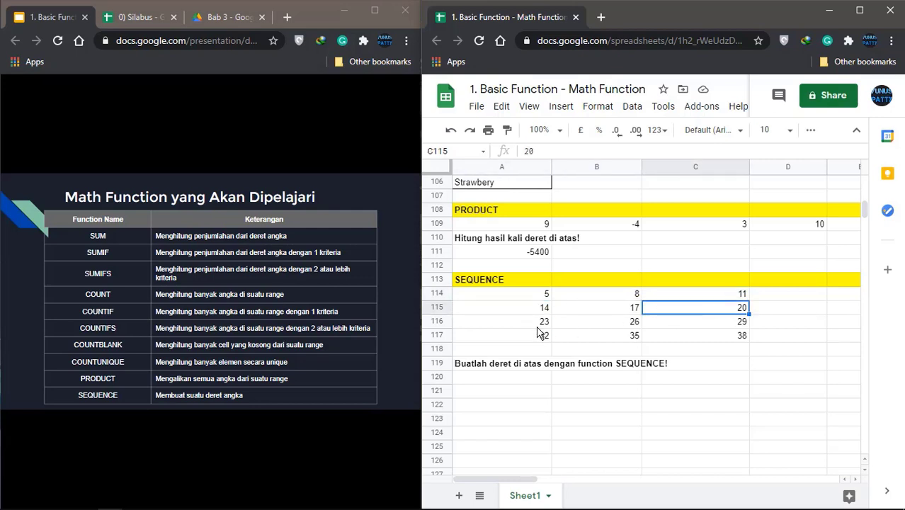
left_click(541, 327)
left_click(585, 324)
left_click(681, 321)
left_click(539, 335)
left_click(578, 333)
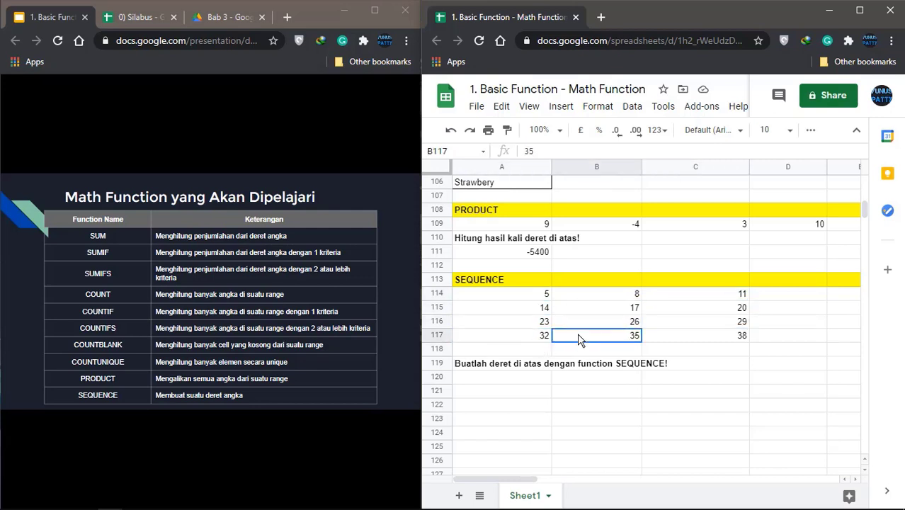
left_click(693, 335)
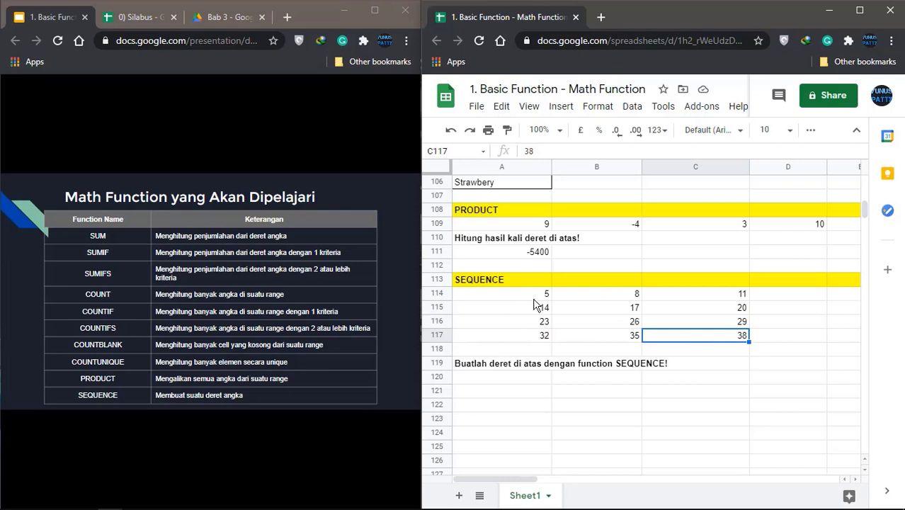
left_click(537, 399)
Start =SEQUENCE( in A121 with 4, 3 and 5 as its first arguments
type("=")
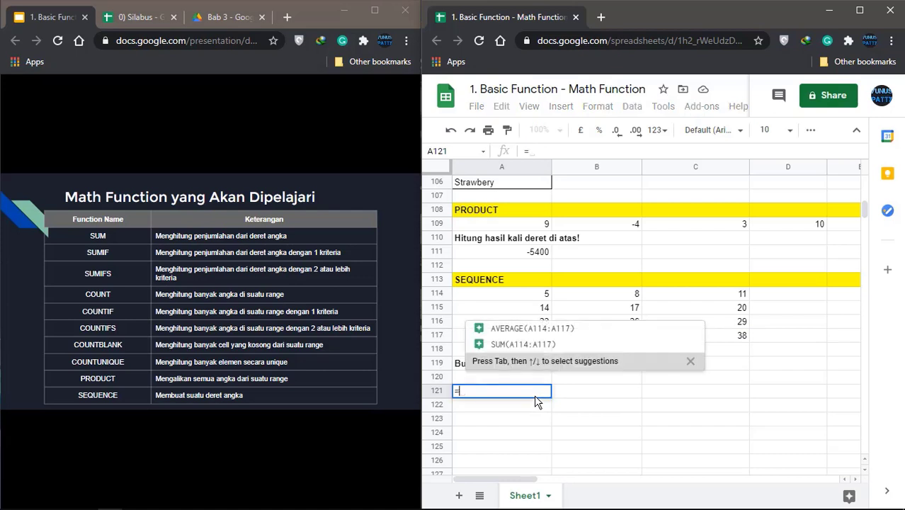
type("SEQU")
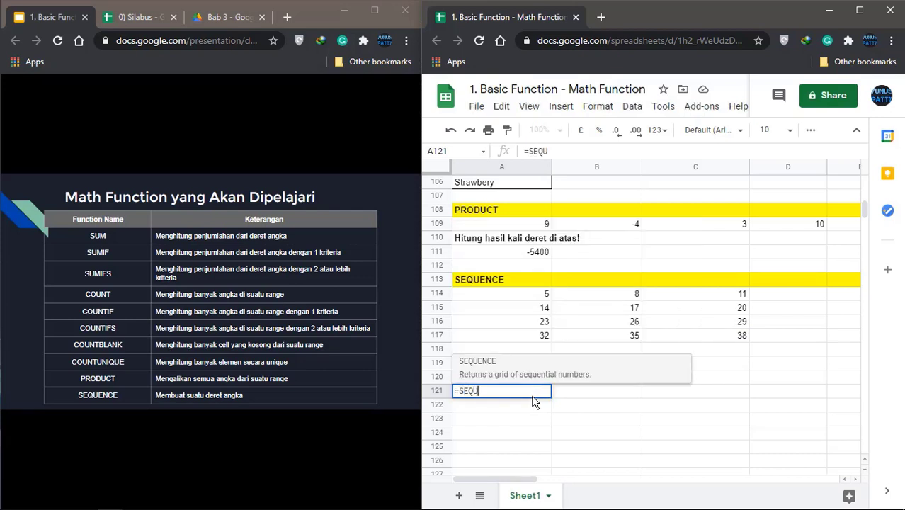
key("Tab")
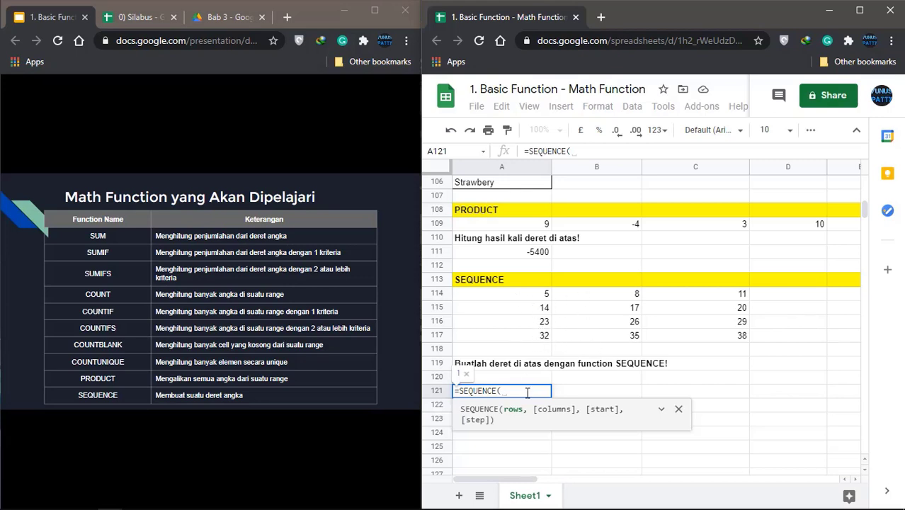
type("4,")
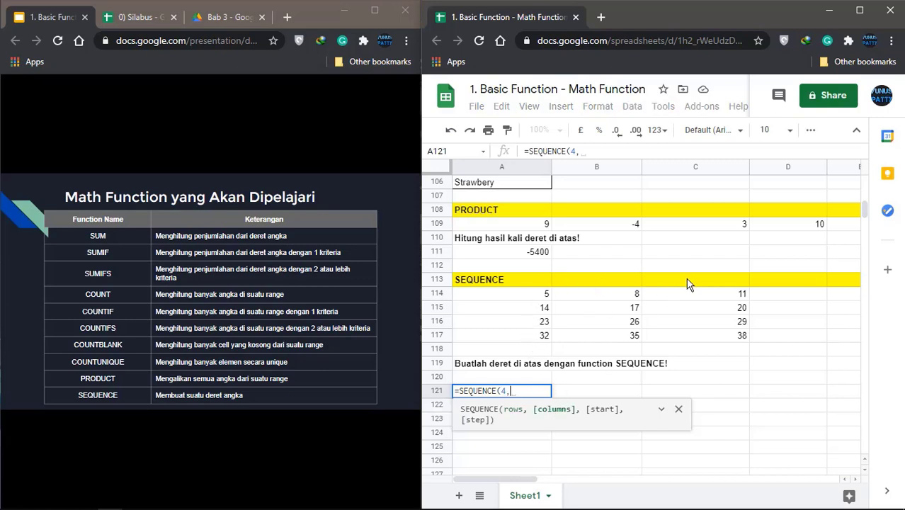
type("3")
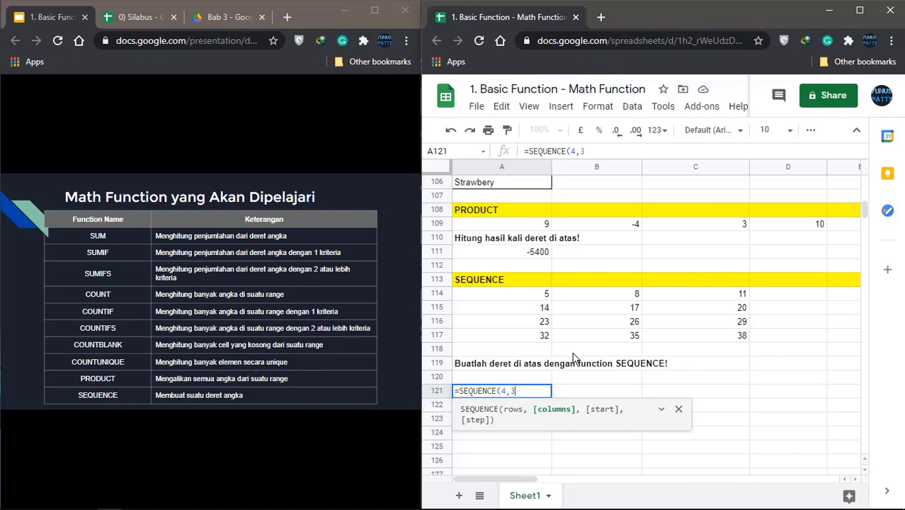
type(",")
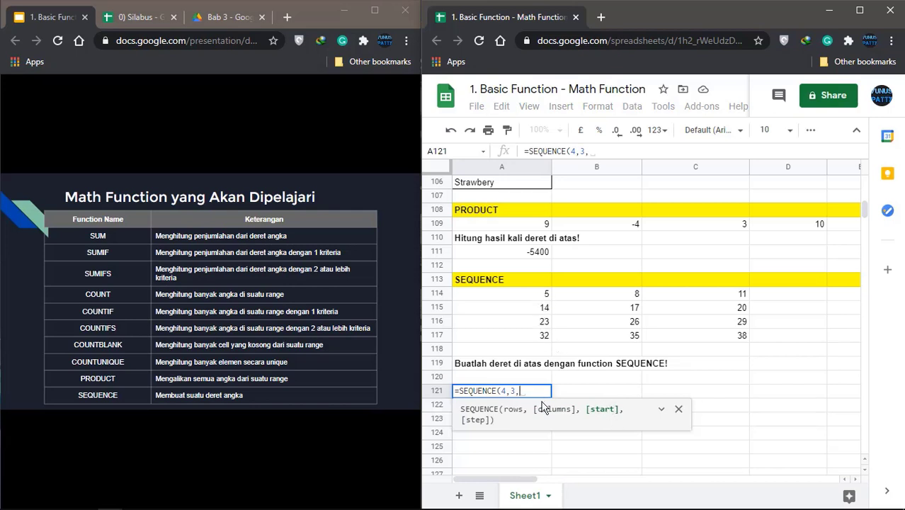
type("5")
type(",3")
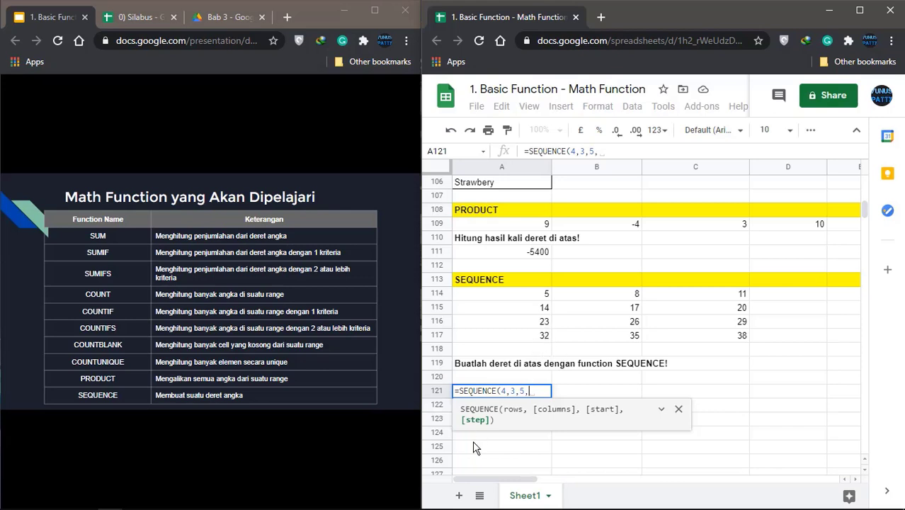
Complete =SEQUENCE(4,3,5,3) in A121 and compare the spilled values, such as 17 in B122, with the example grid
type("3")
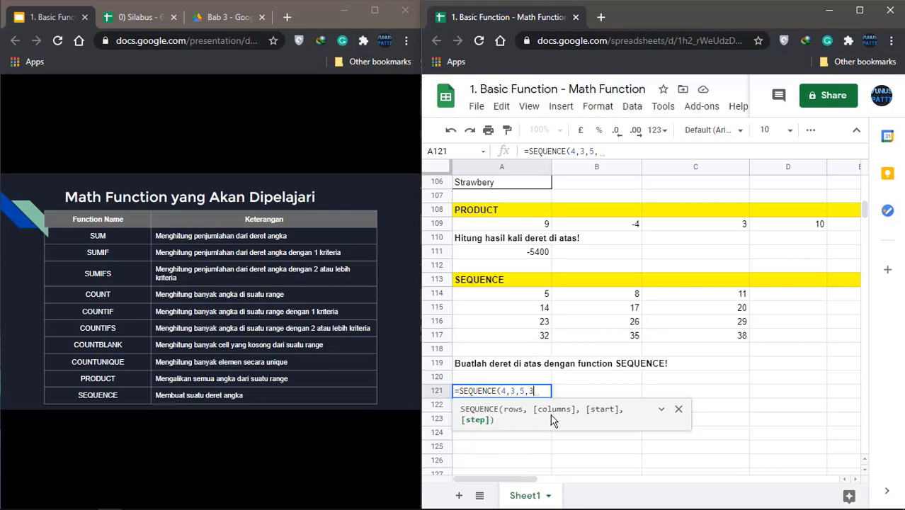
type(")")
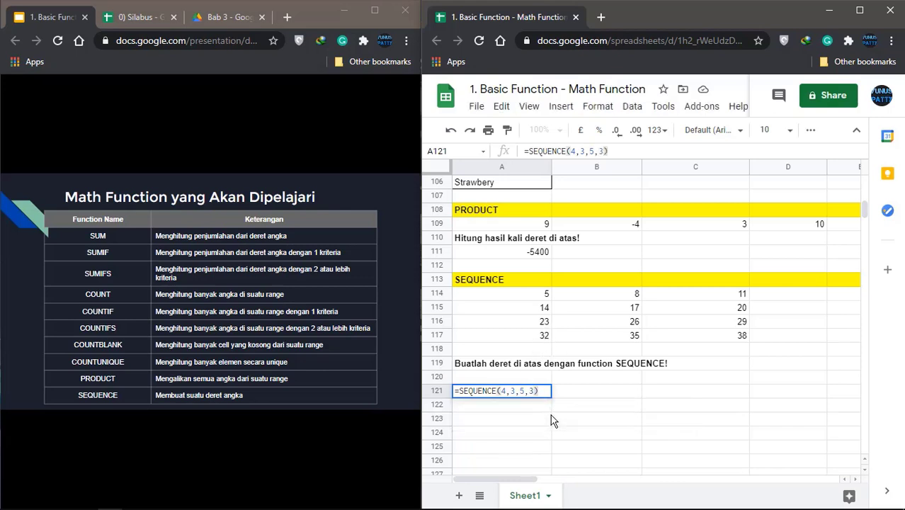
key("Return")
left_click(559, 391)
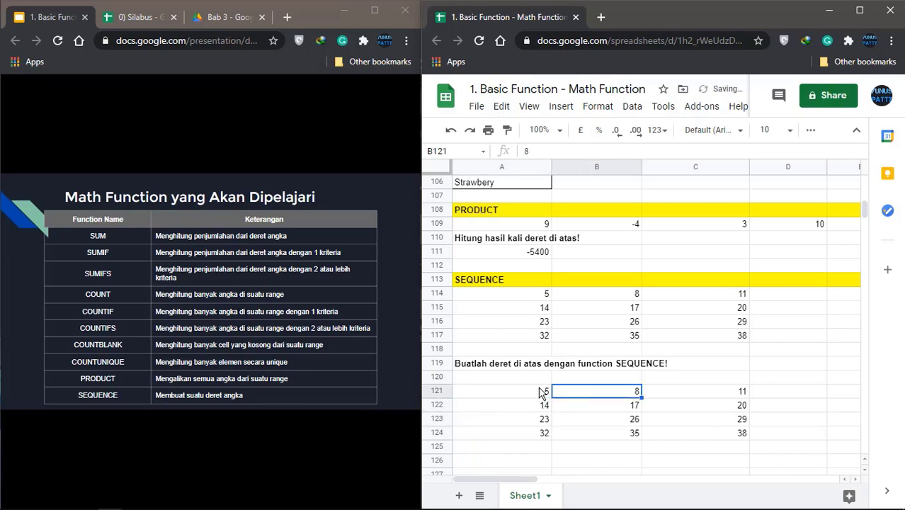
left_click(542, 393)
left_click(581, 407)
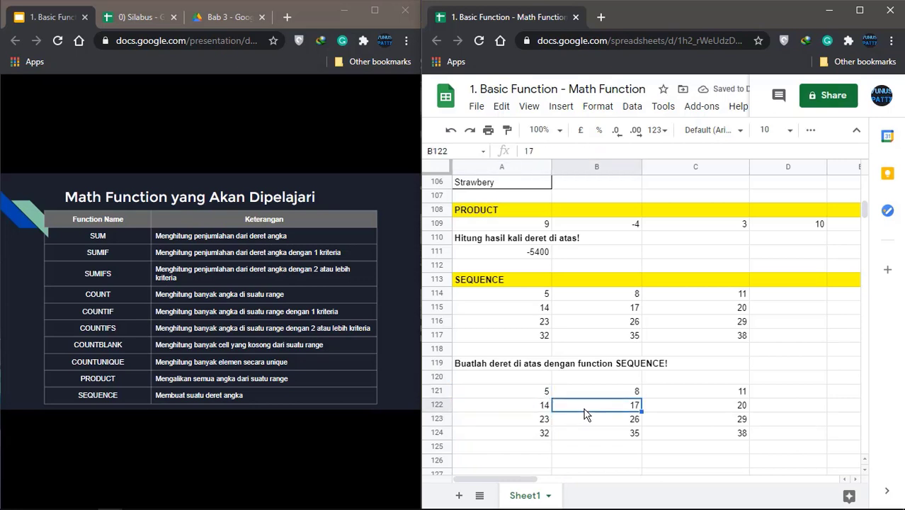
left_click(536, 297)
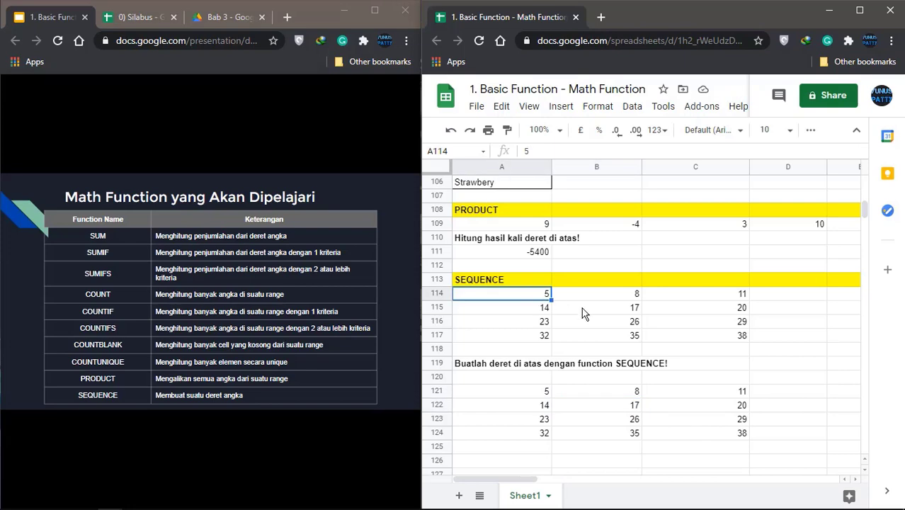
left_click(656, 338)
left_click(618, 411)
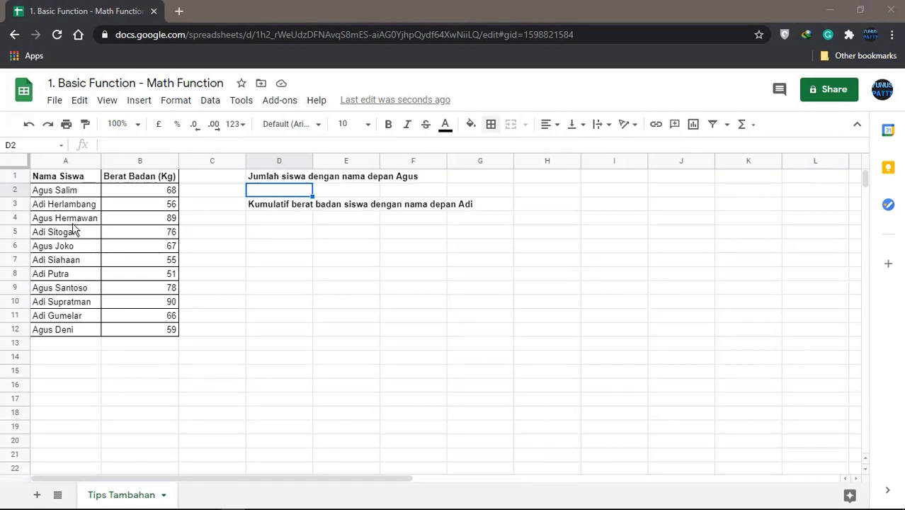
Look over the Berat Badan weights on Tips Tambahan, such as 89 in B4 and 67 in B6
left_click(71, 177)
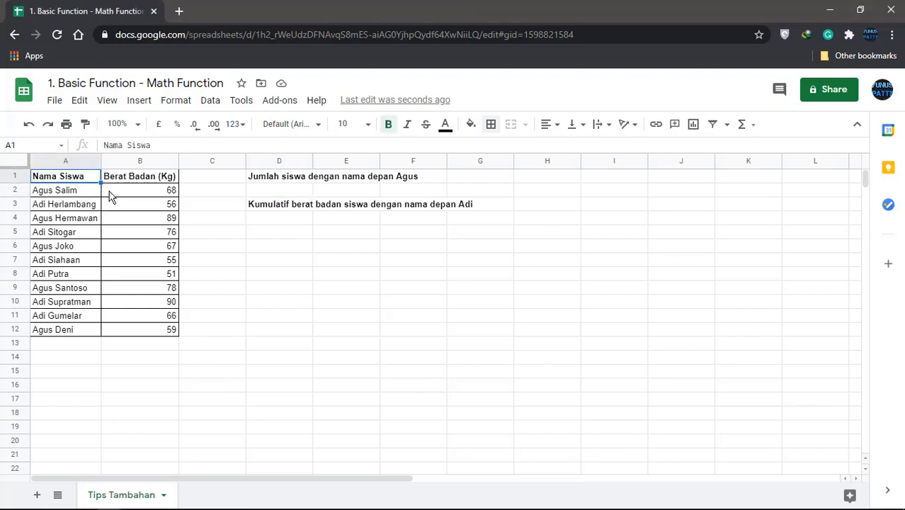
left_click(139, 180)
left_click(162, 204)
left_click(162, 220)
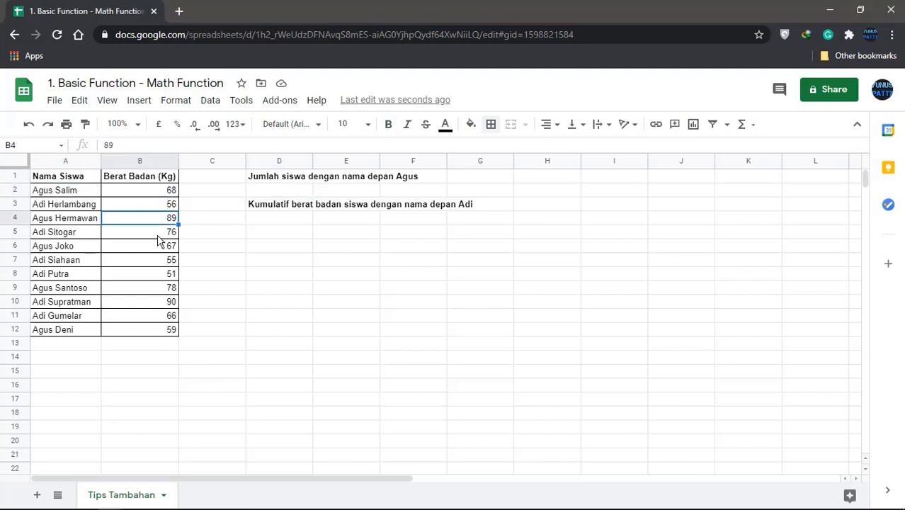
left_click(160, 248)
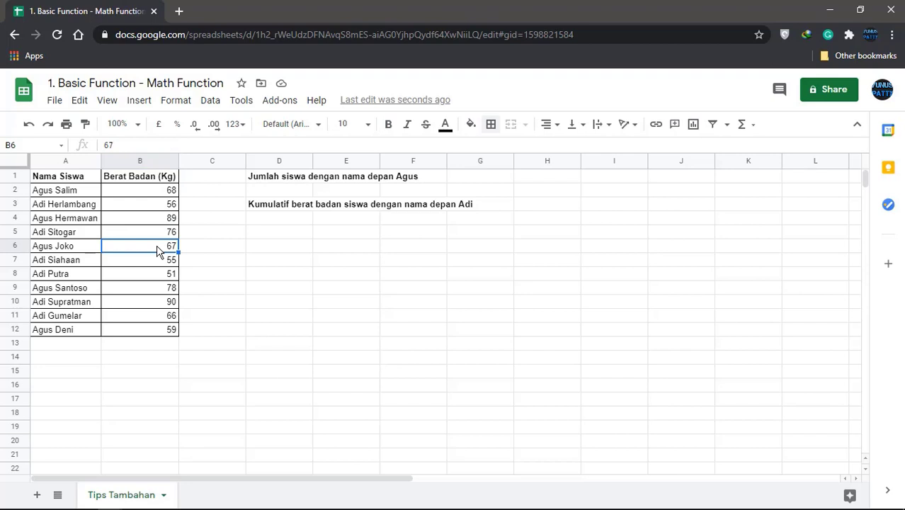
Point out the Agus and Adi students in Nama Siswa, then select D2 for the Agus count
left_click(63, 194)
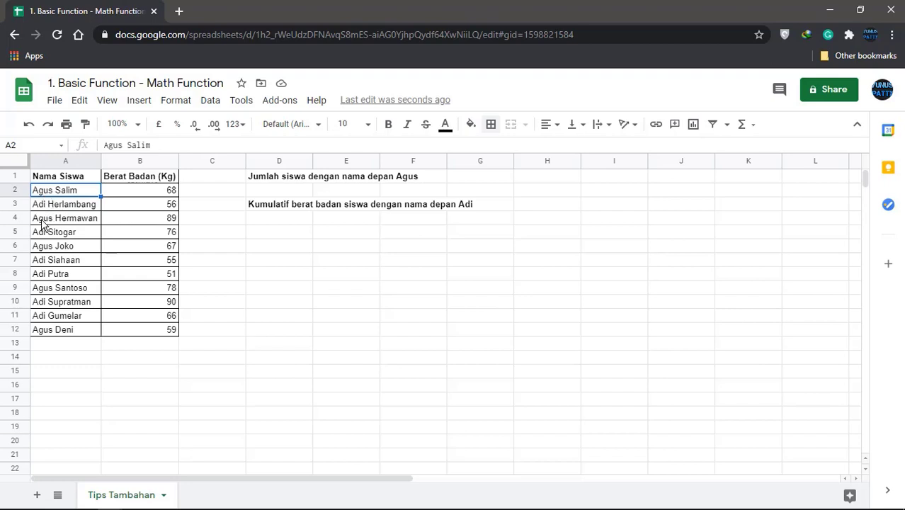
left_click(47, 221)
left_click(50, 247)
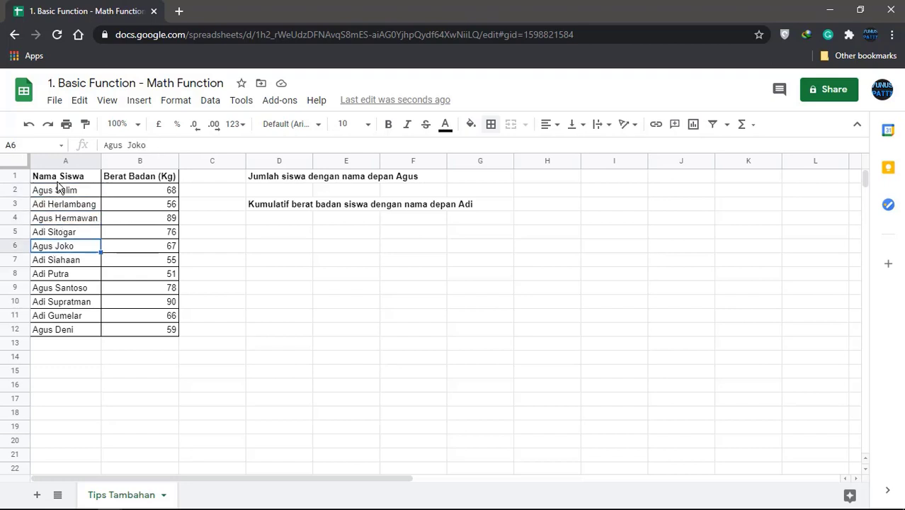
left_click(41, 208)
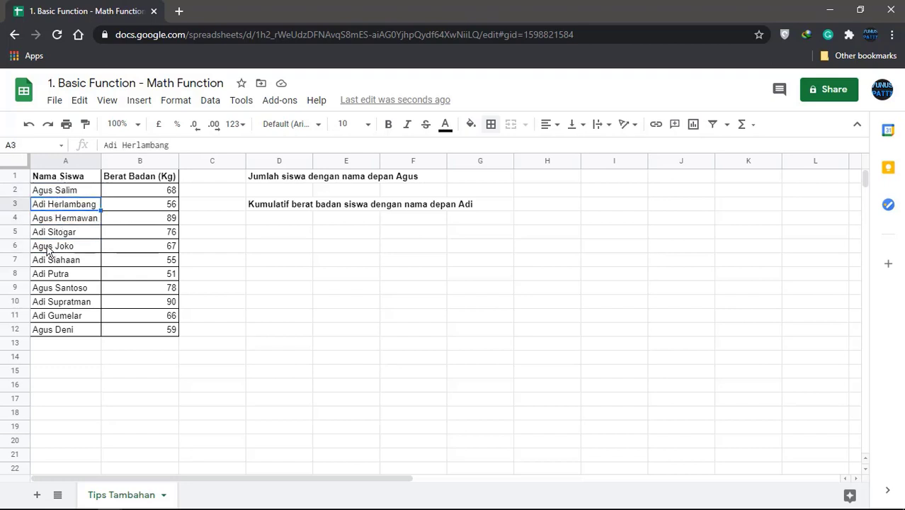
left_click(43, 235)
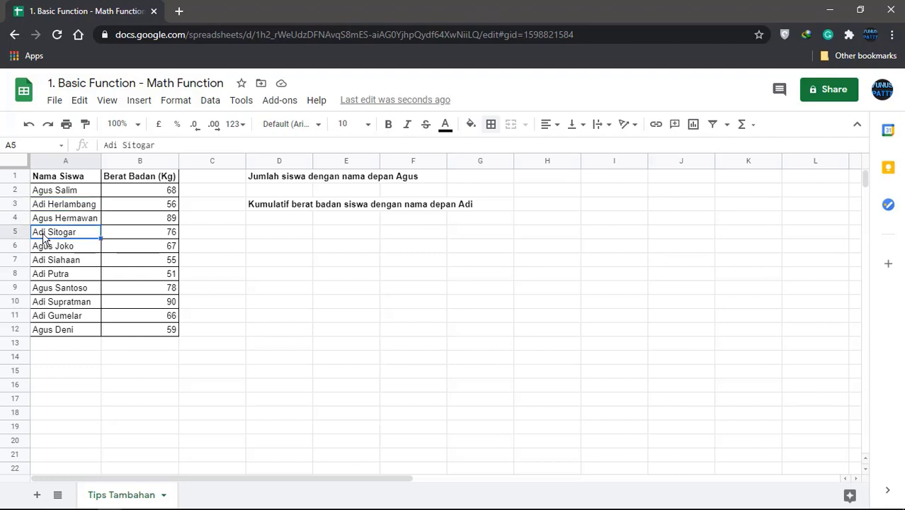
left_click(286, 183)
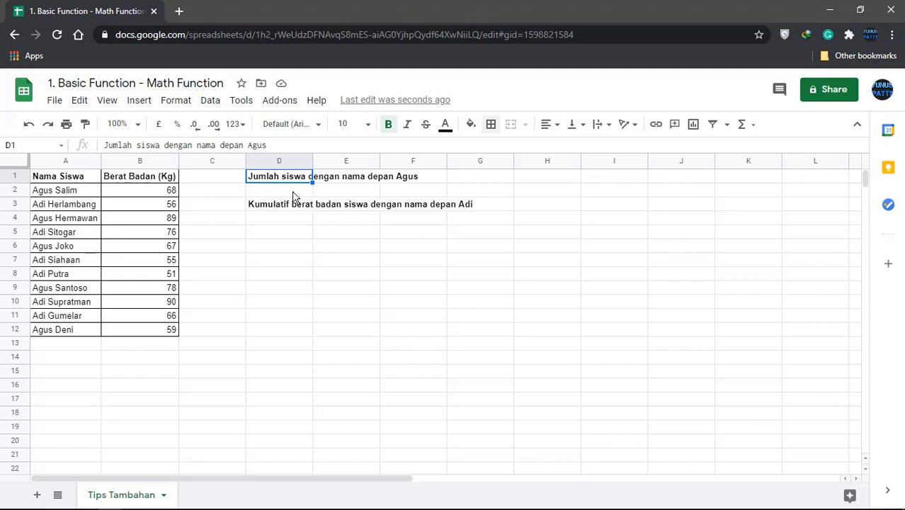
left_click(295, 193)
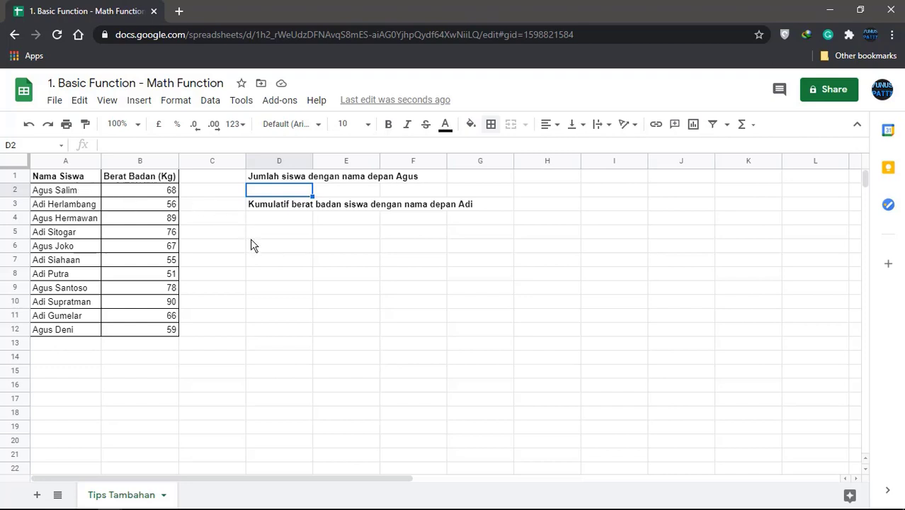
Enter =COUNTIF(A2:A,"*agus*") in D2, which returns 5 Agus students
type("=")
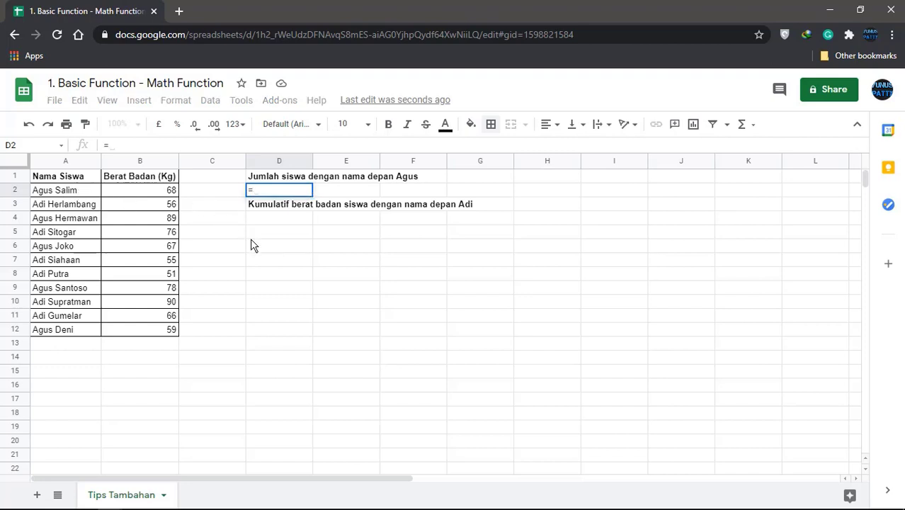
type("COUNT")
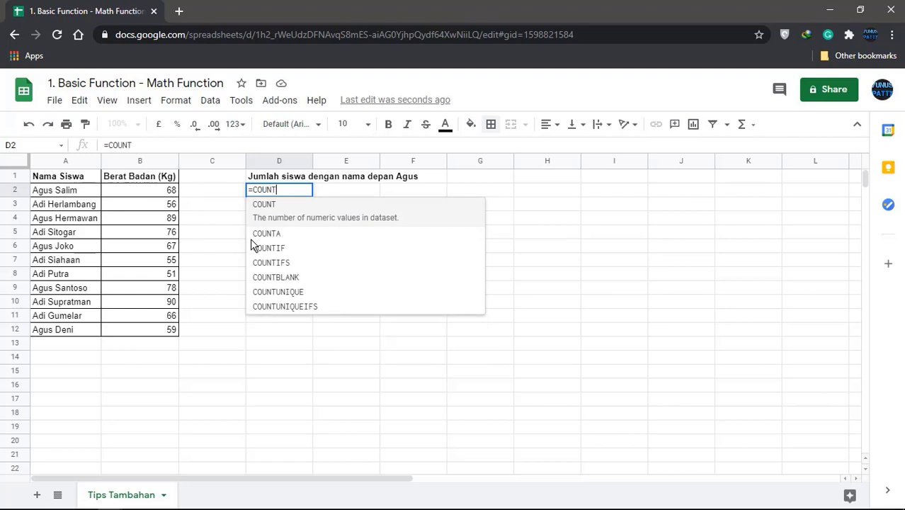
left_click(278, 253)
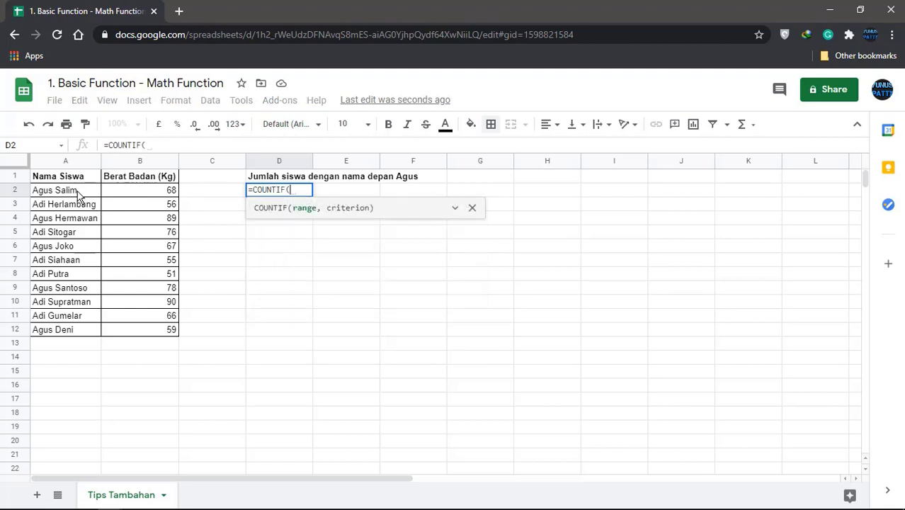
left_click_drag(78, 195, 75, 329)
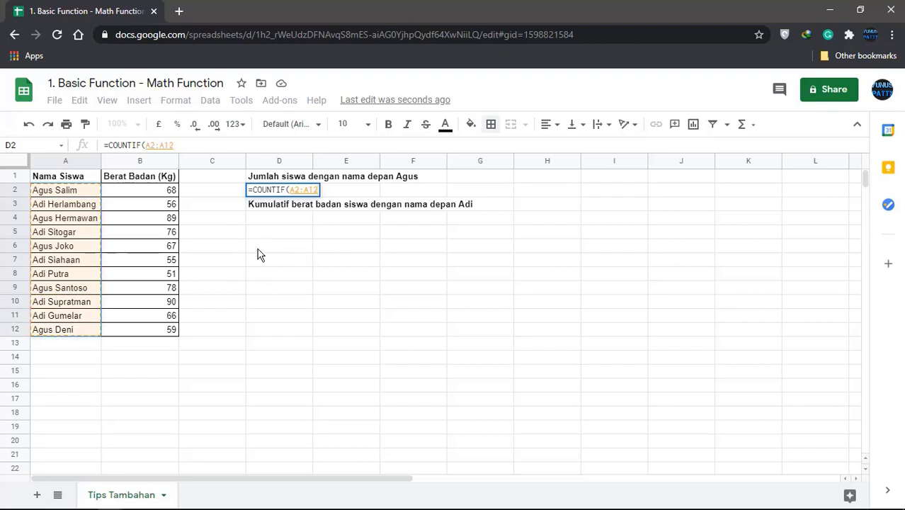
key("BackSpace")
key("BackSpace")
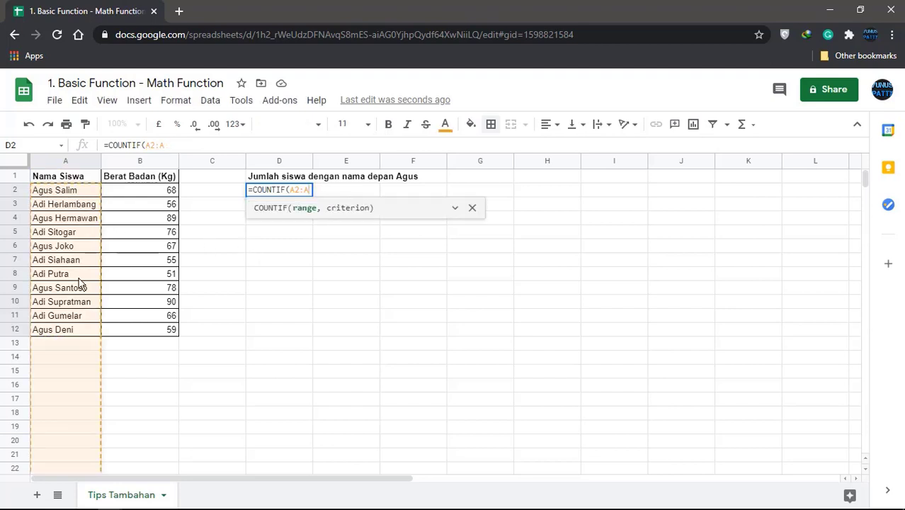
scroll(78, 290, "down", 2)
scroll(78, 283, "down", 4)
scroll(64, 303, "up", 6)
type(",")
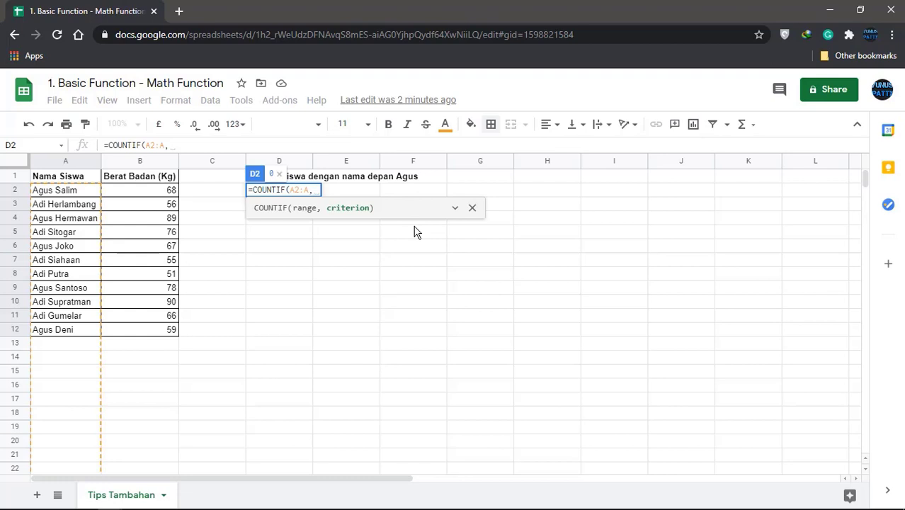
type("\"")
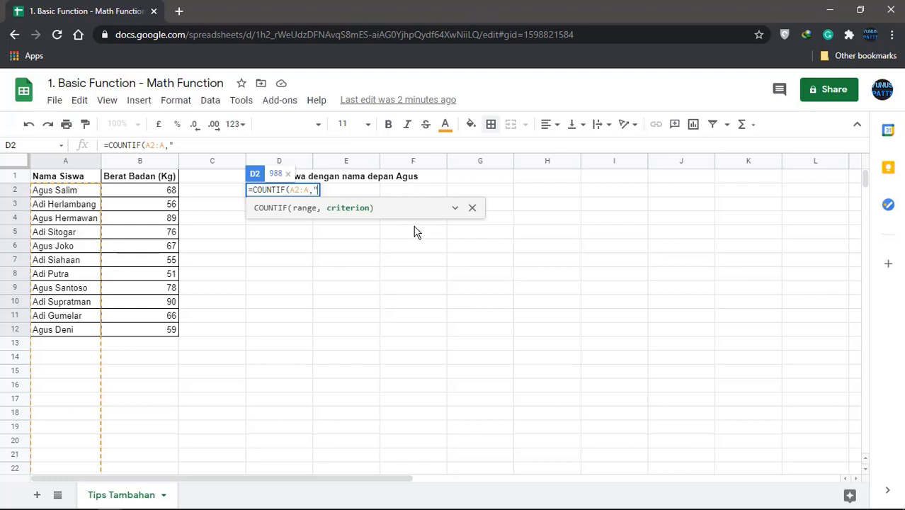
type("*agus*")
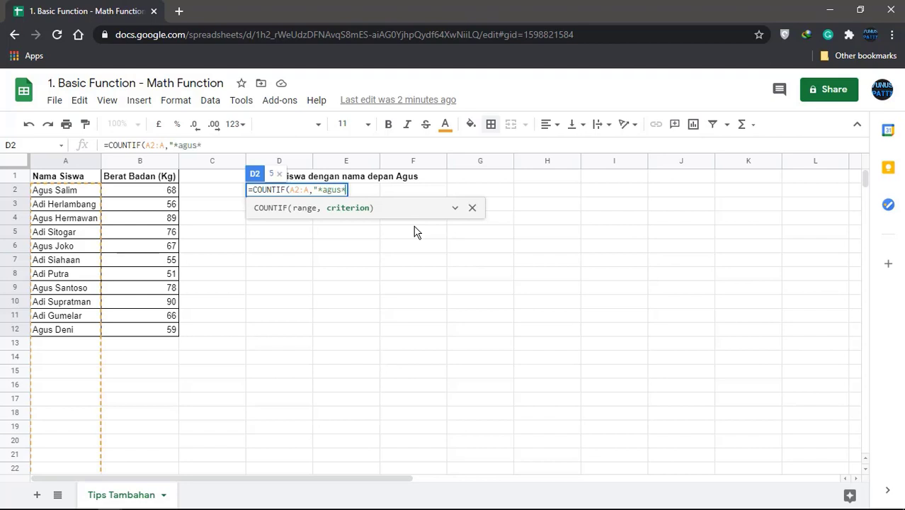
type("\")")
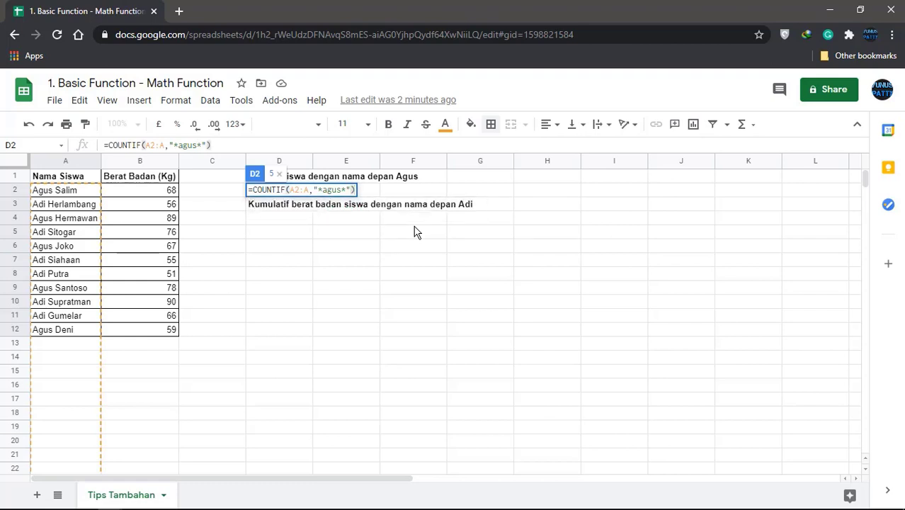
key("Return")
left_click(306, 193)
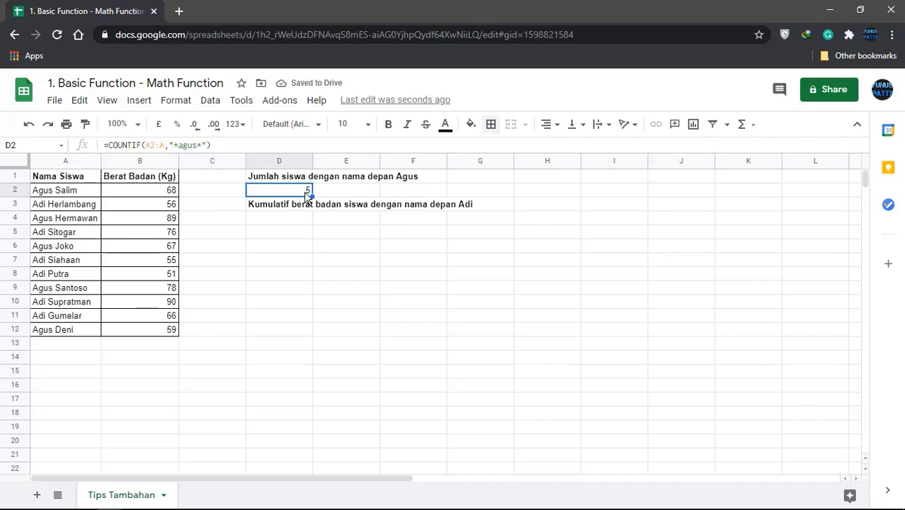
left_click(73, 194)
left_click(62, 220, "ctrl")
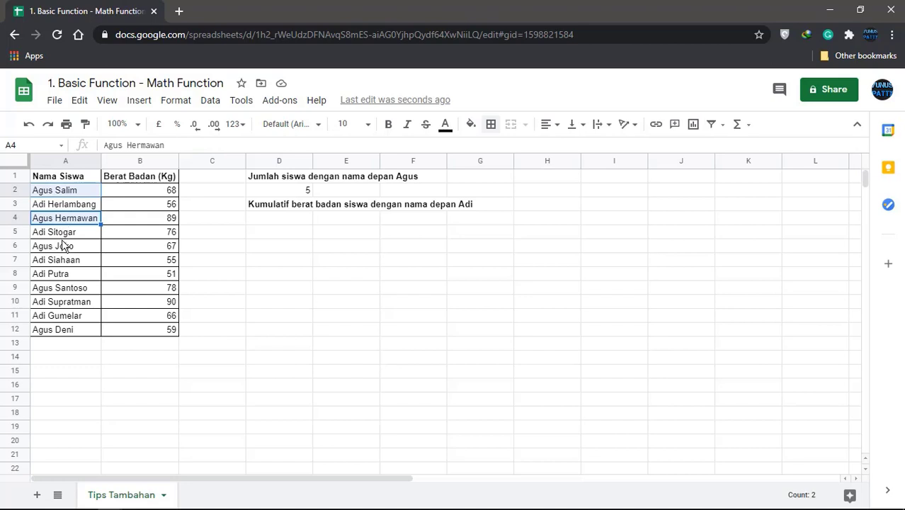
left_click(65, 248, "ctrl")
left_click(74, 289, "ctrl")
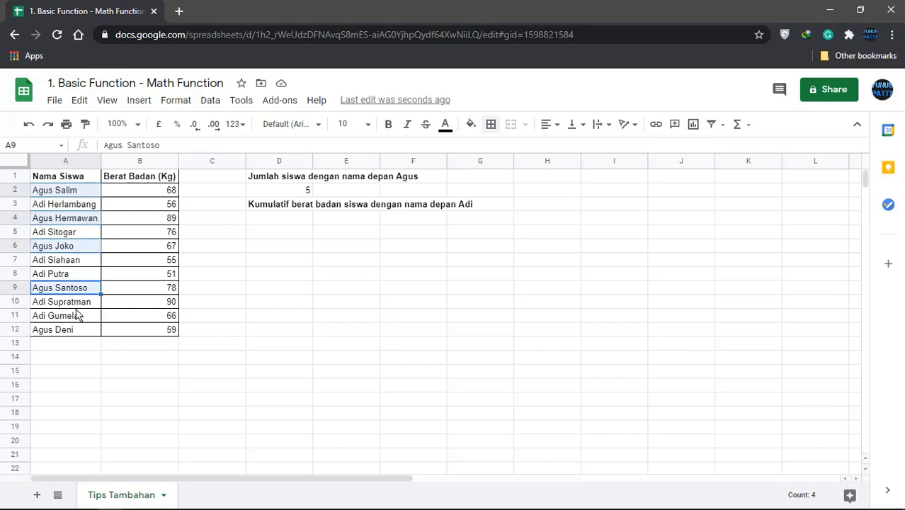
left_click(82, 332, "ctrl")
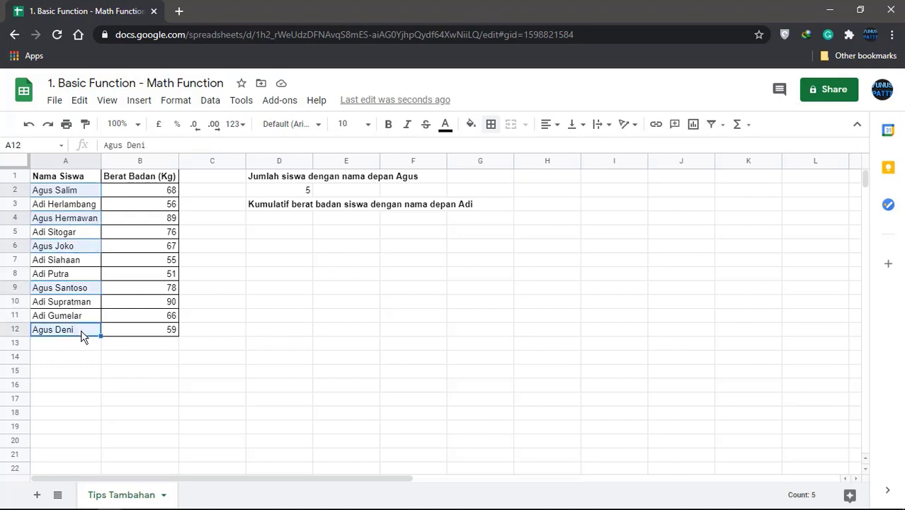
left_click(297, 193)
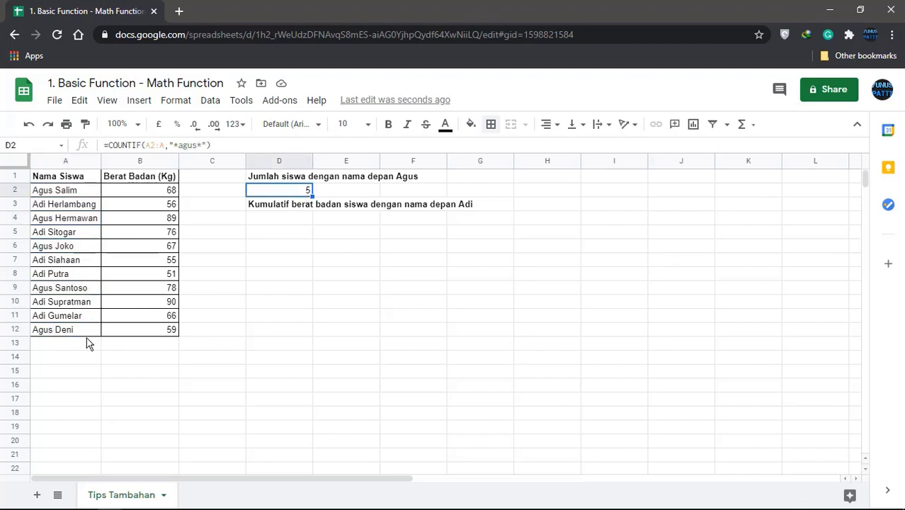
left_click(80, 348)
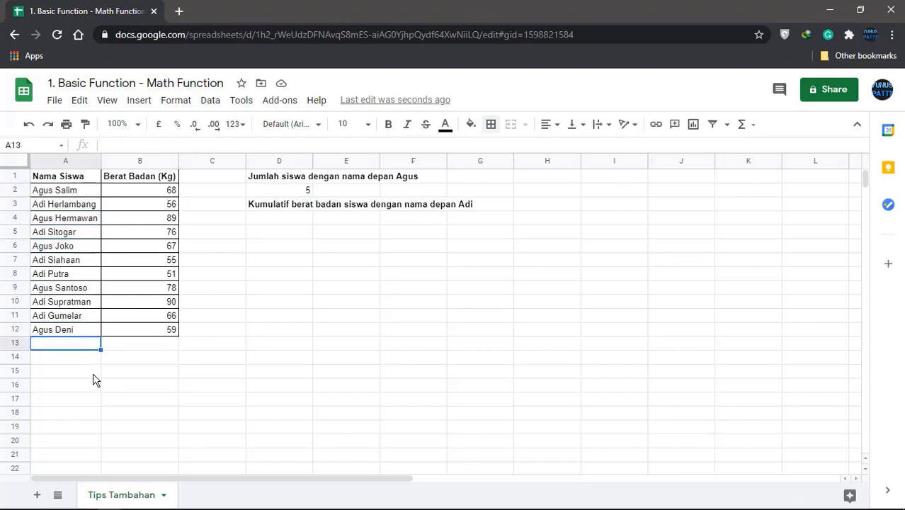
type("Agus ")
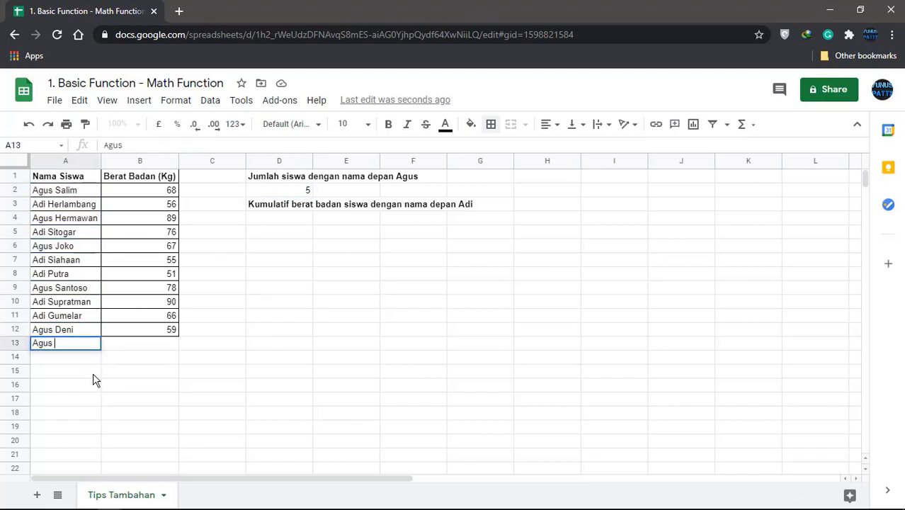
type("Setiawan")
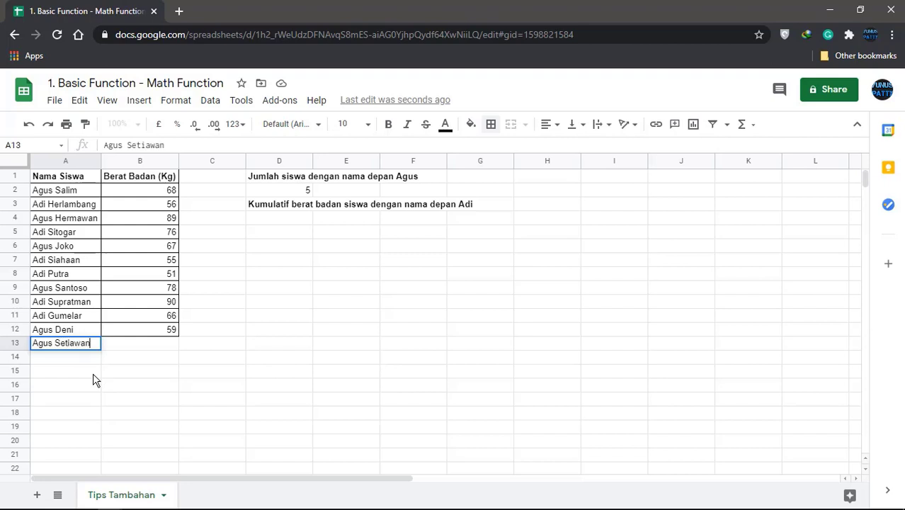
key("Return")
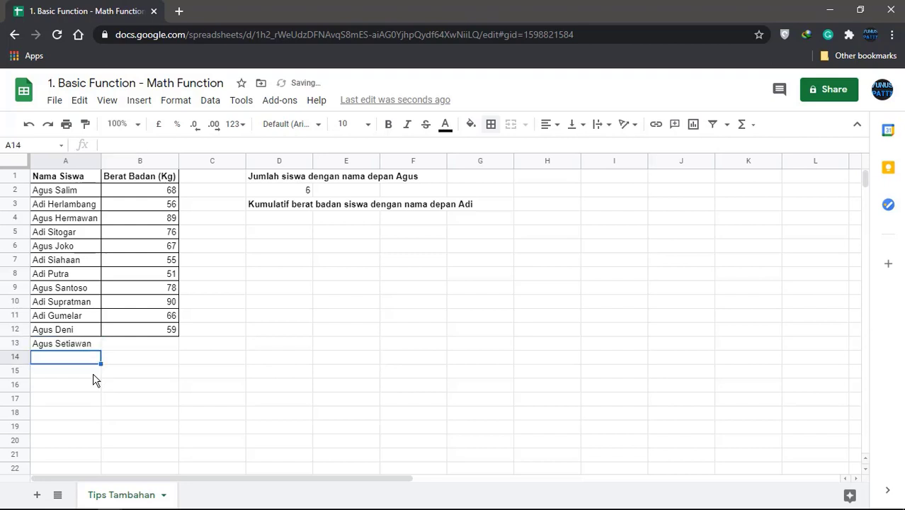
left_click(293, 196)
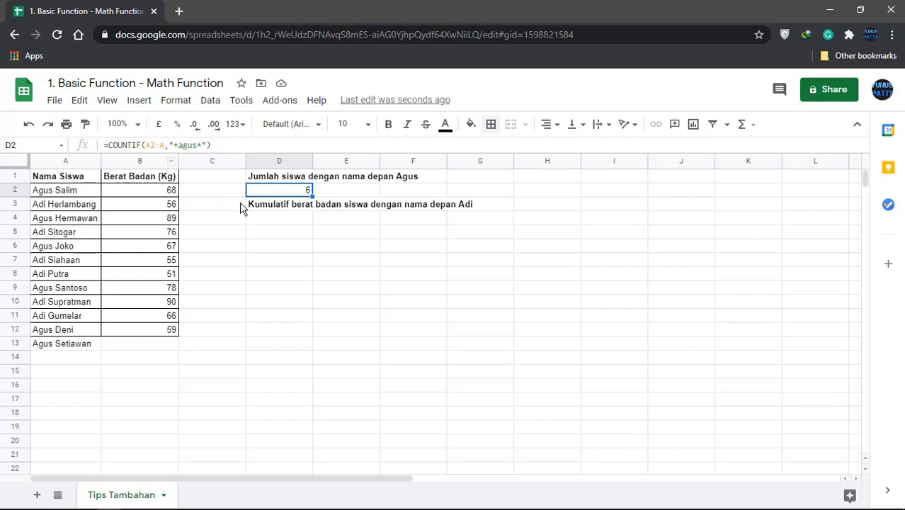
Point out the Adi students and their weights (56, 67, 78), then select D4
left_click(283, 207)
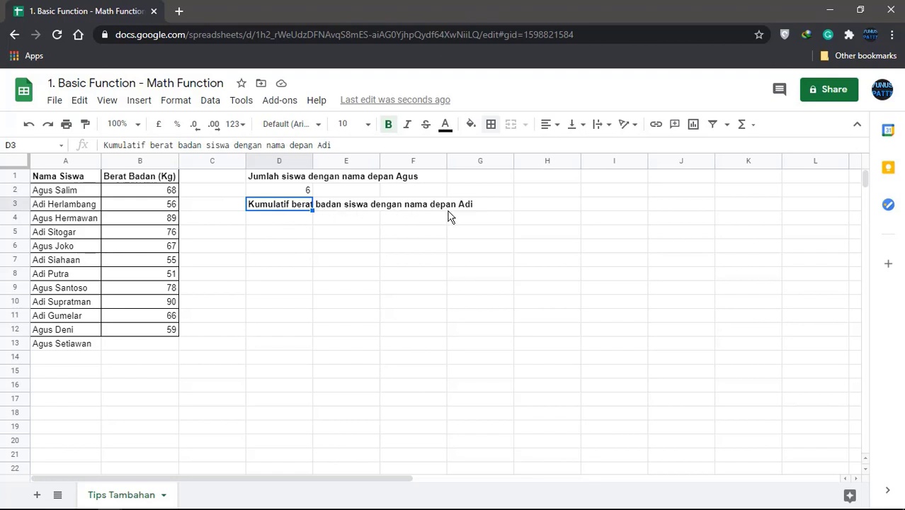
left_click(70, 207)
left_click(73, 230)
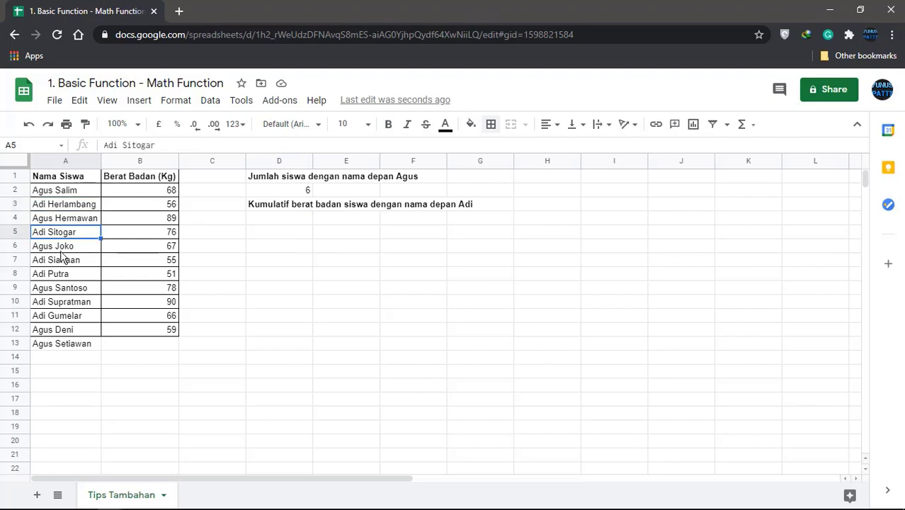
left_click(66, 260)
left_click(69, 290)
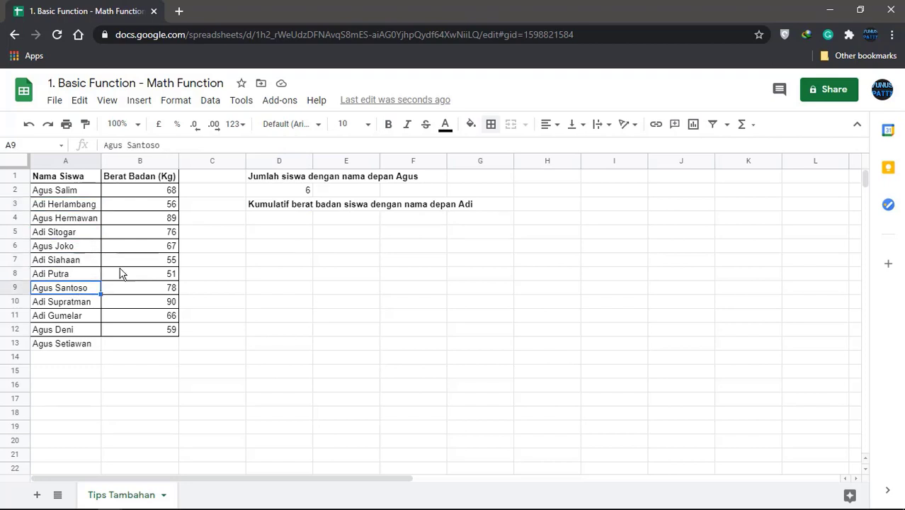
left_click(145, 206)
left_click(152, 248)
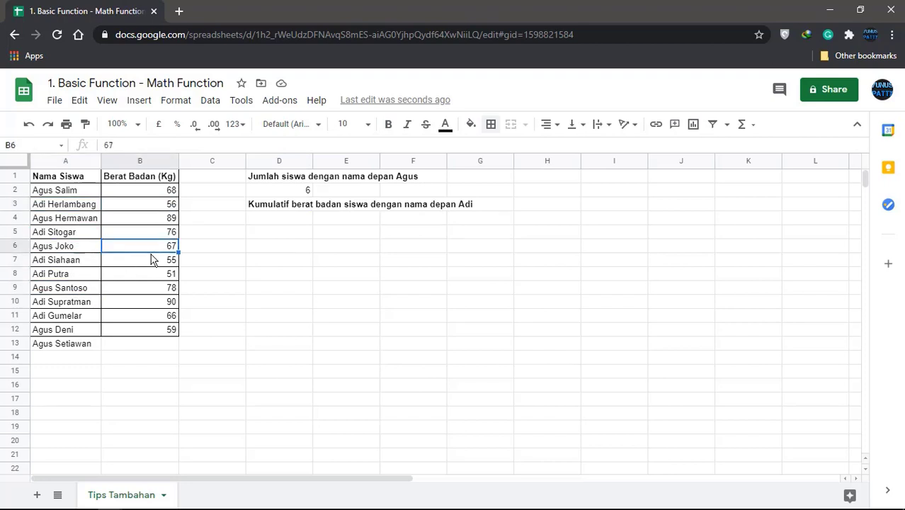
left_click(146, 291)
left_click(283, 219)
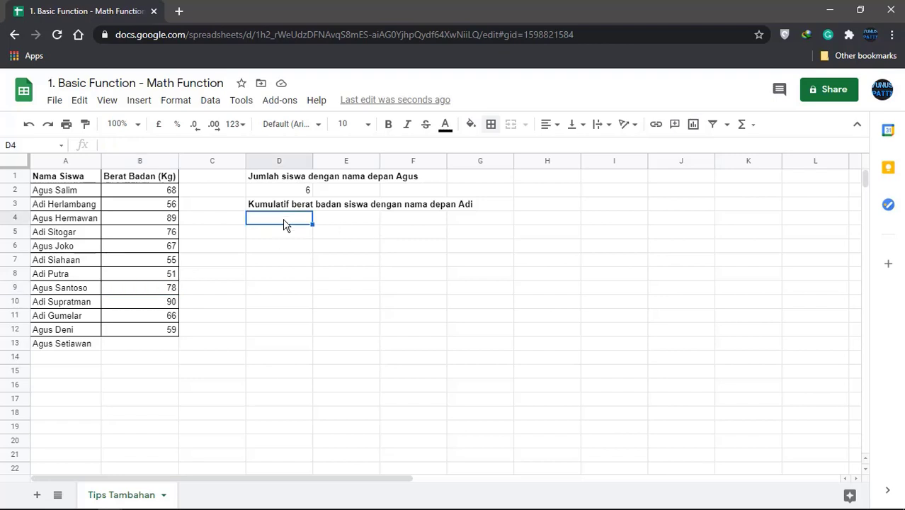
Enter =SUMIF(A2:A,"*adi*",B2:B) in D4 to total the Adi weights, giving 394
type("=SUM")
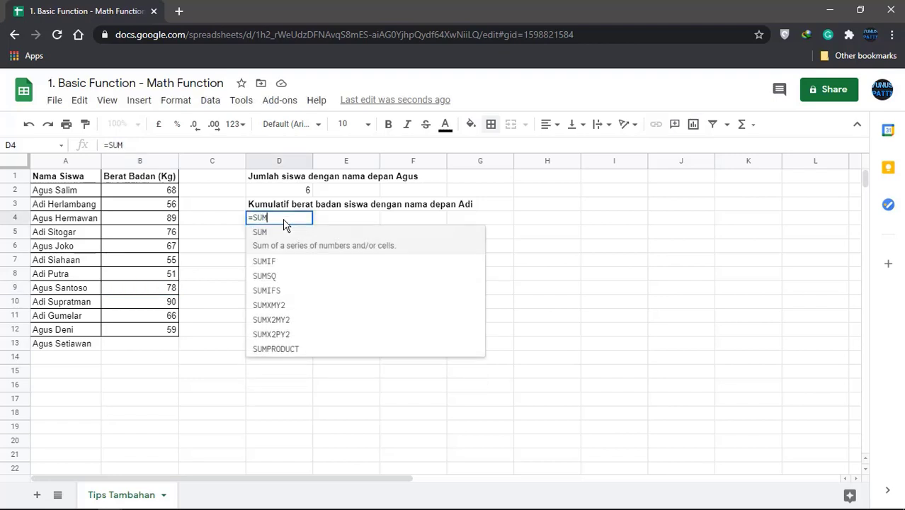
type("IF(")
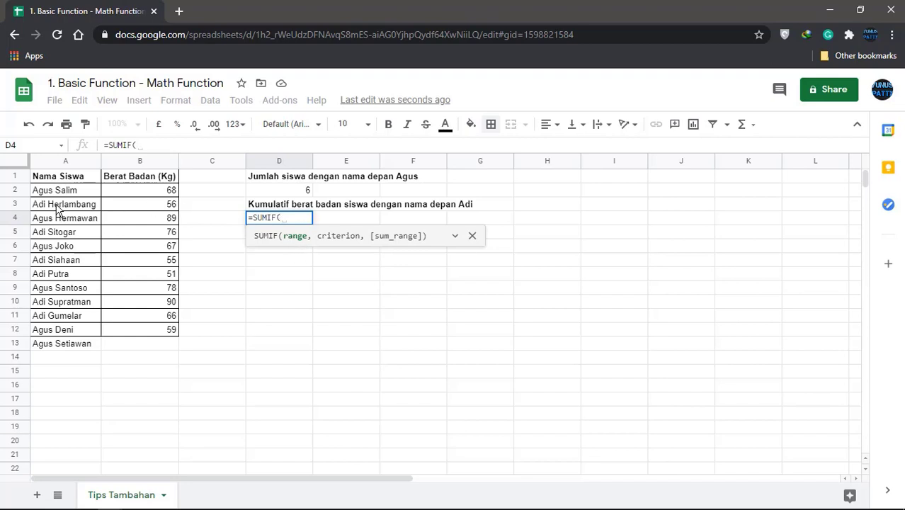
left_click_drag(62, 194, 71, 330)
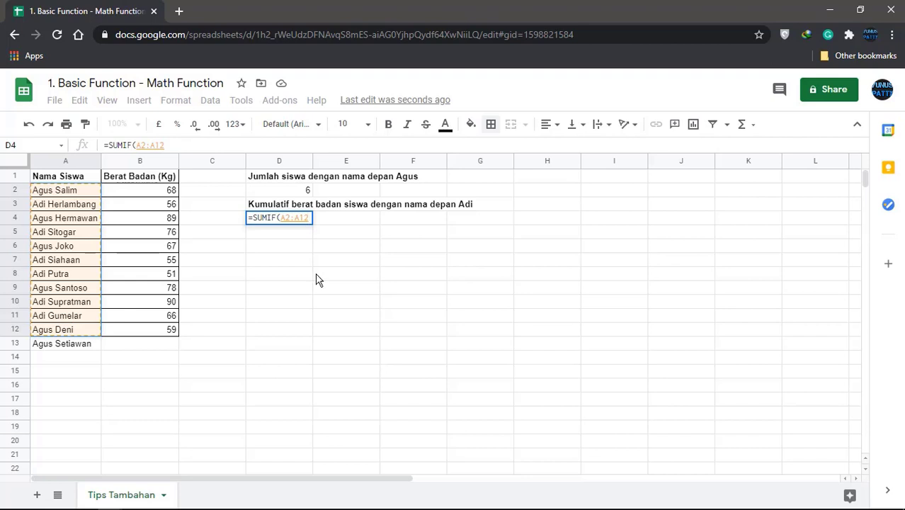
key("BackSpace")
key("BackSpace")
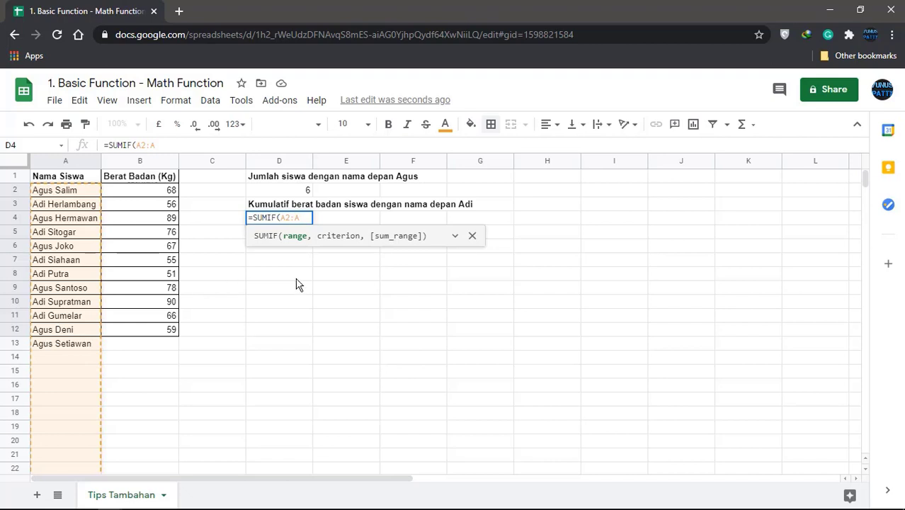
type(",")
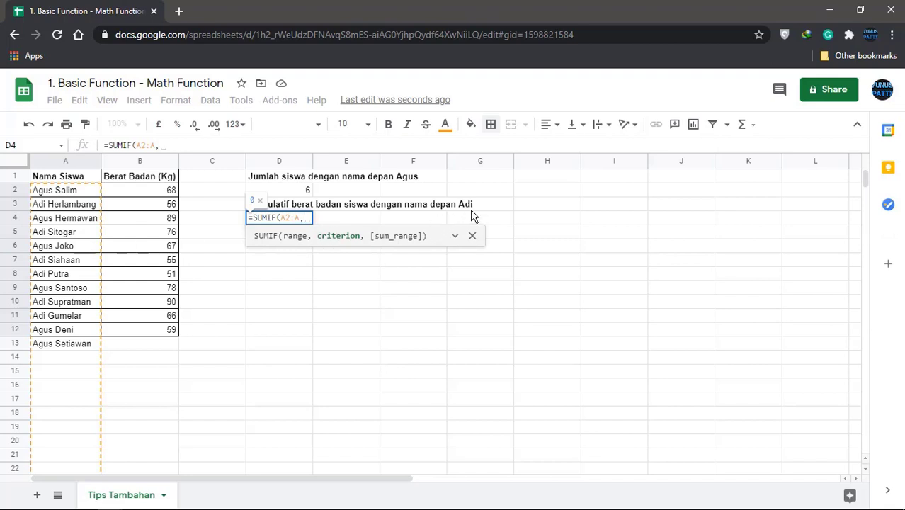
type("\"*")
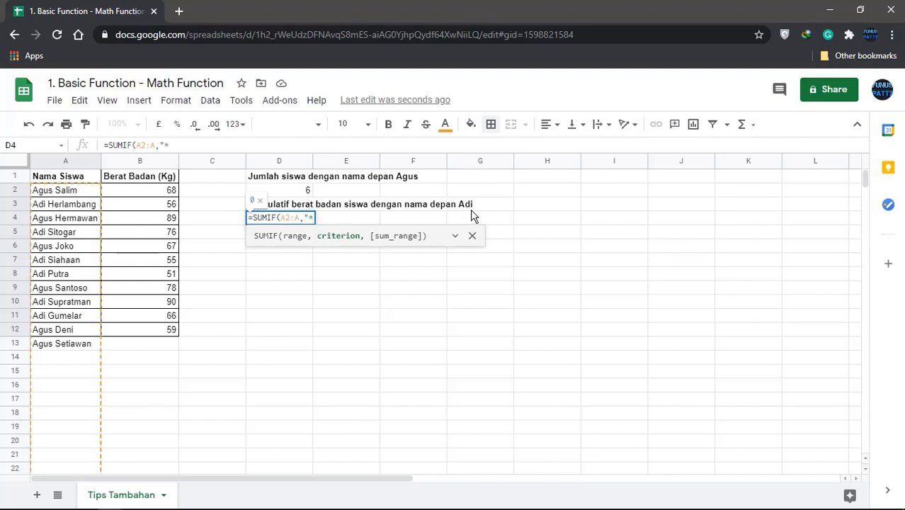
type("adi*\"")
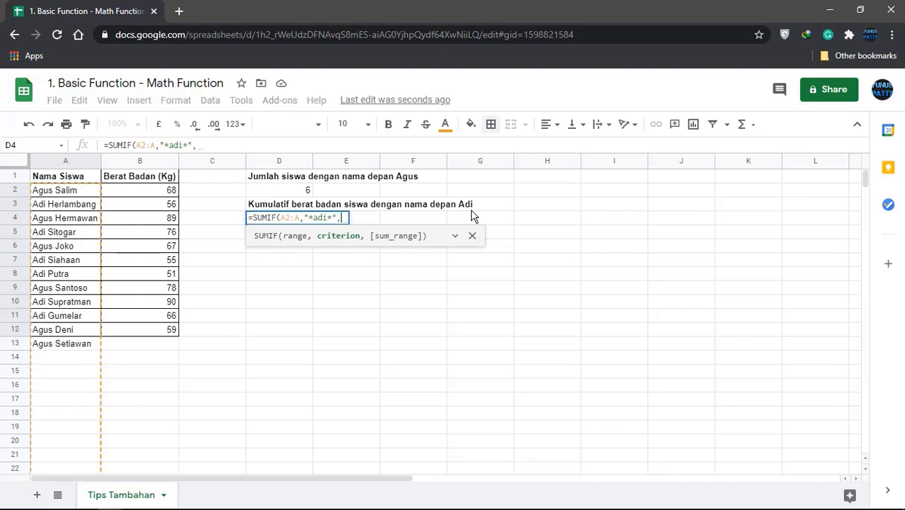
type(",")
left_click(156, 191)
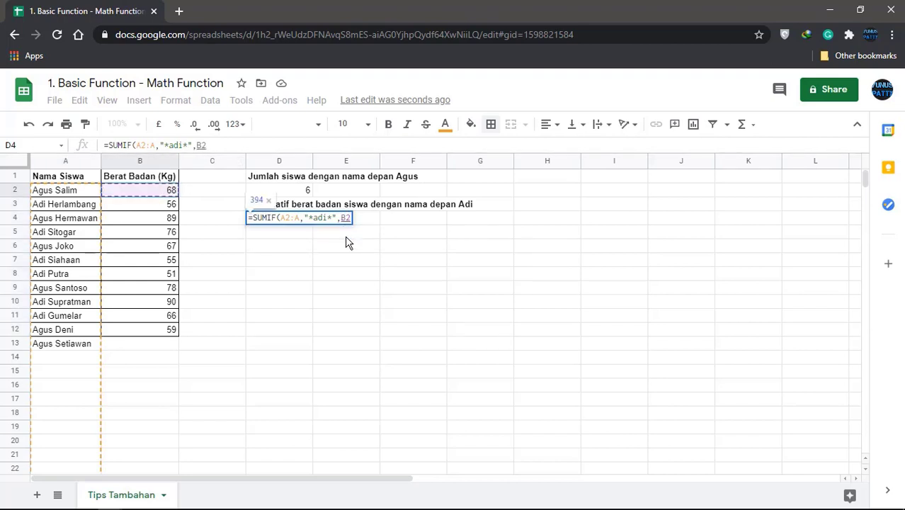
type(":B")
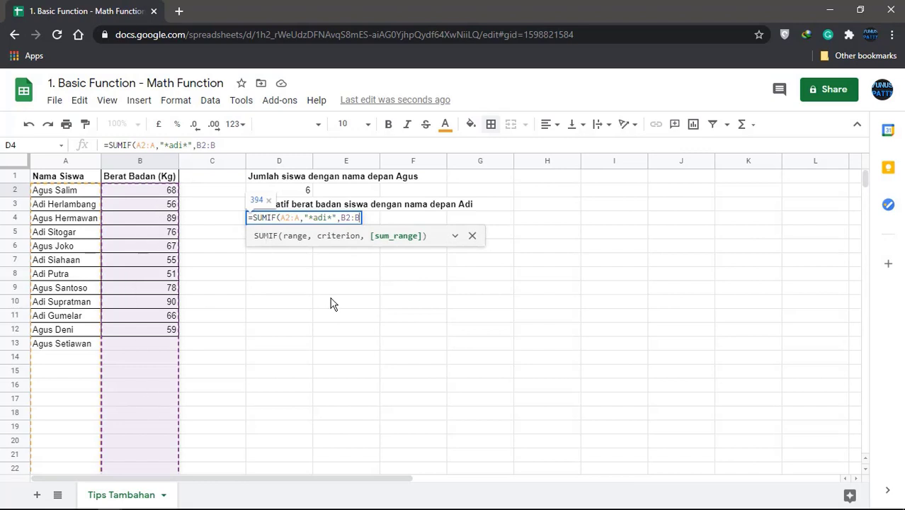
type(")")
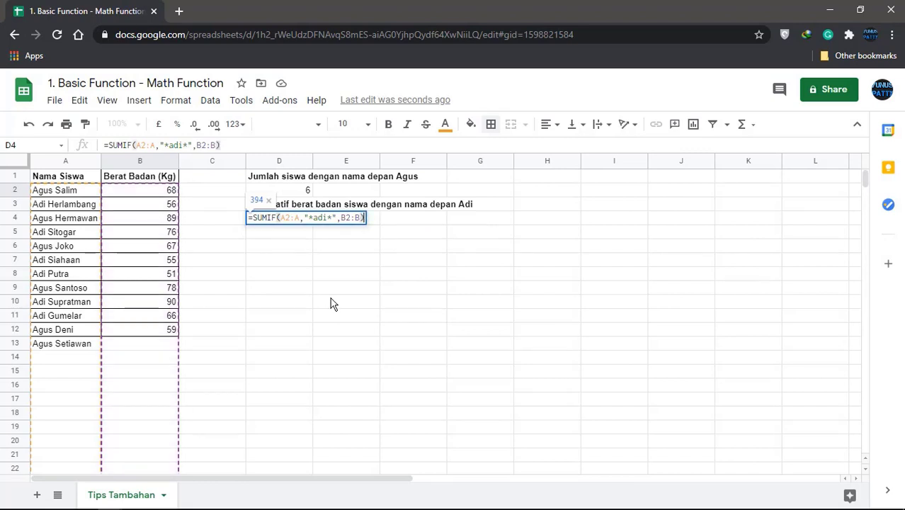
key("Return")
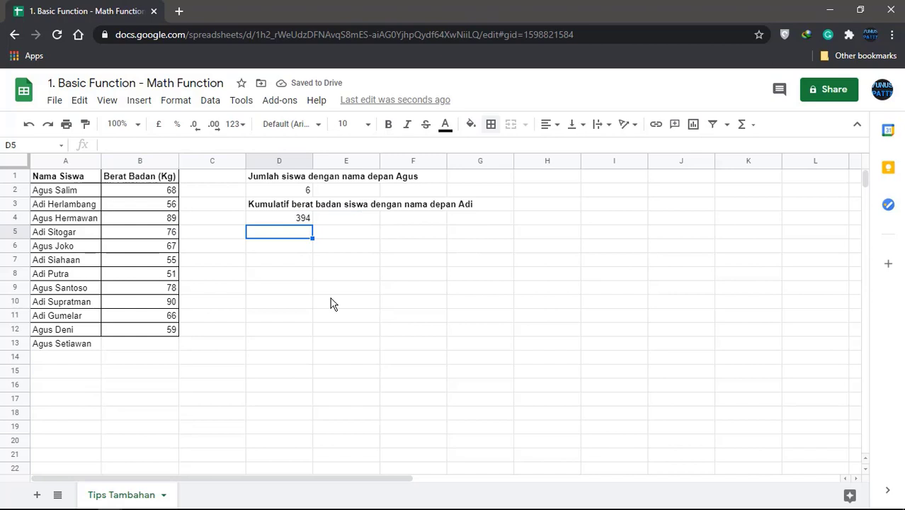
left_click(303, 218)
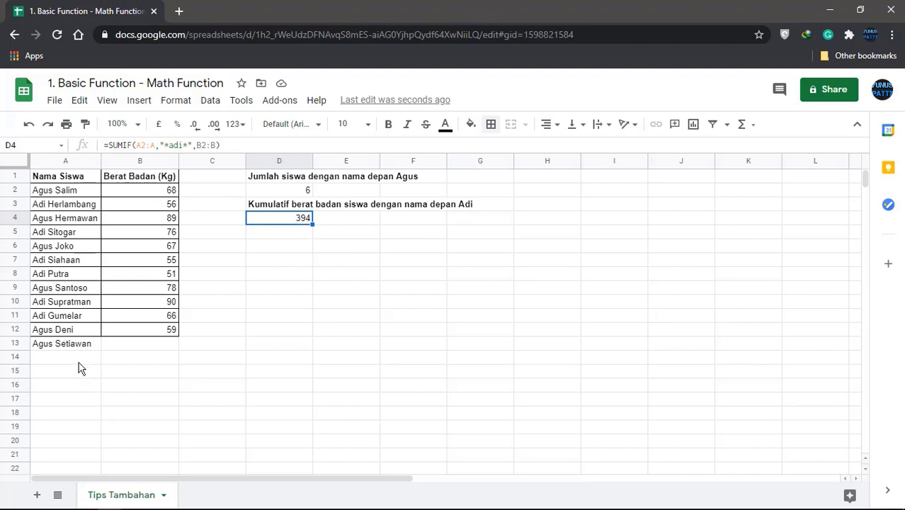
left_click(129, 345)
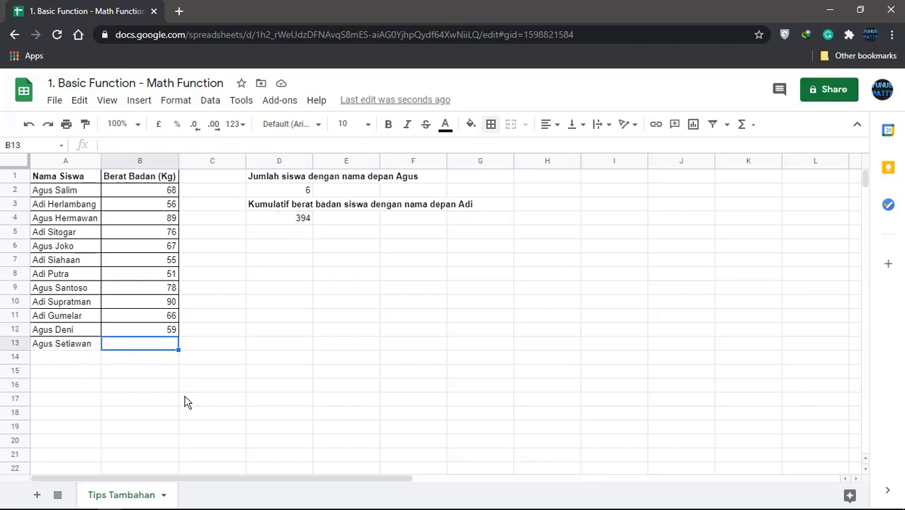
type("80")
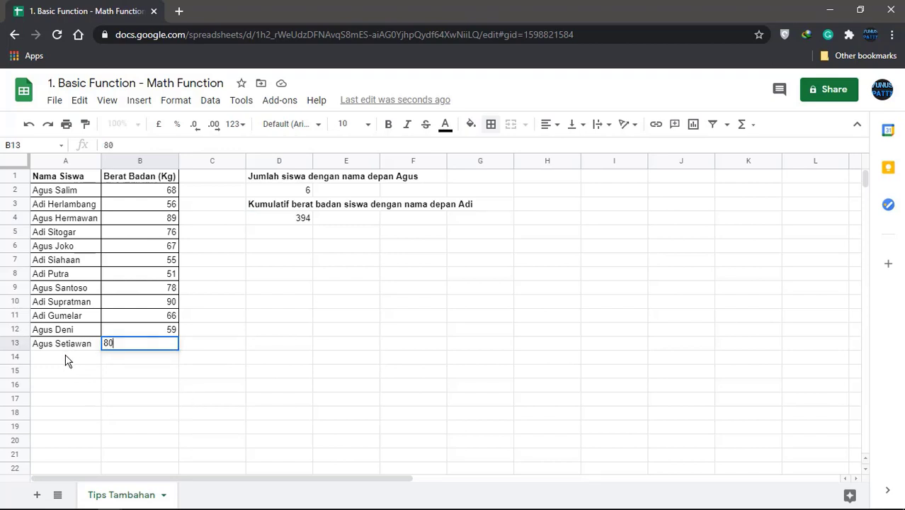
left_click(67, 364)
type("Adi Pati")
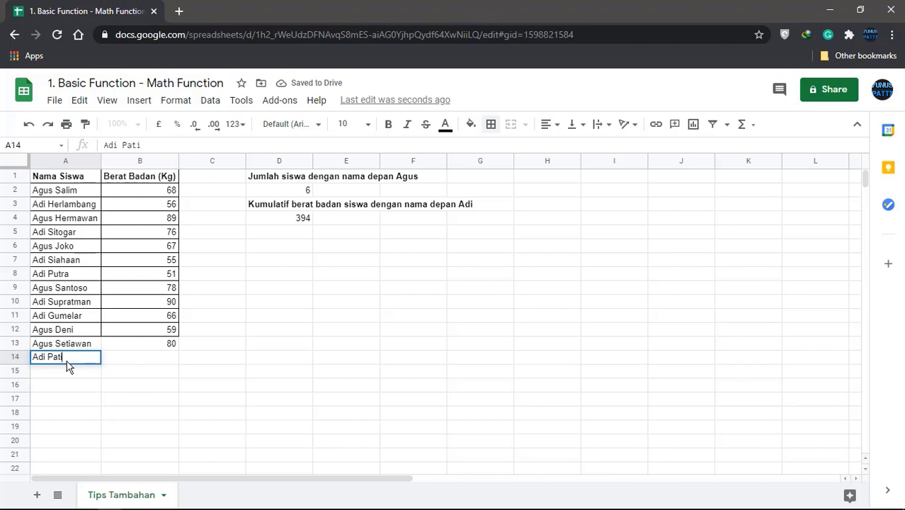
key("Tab")
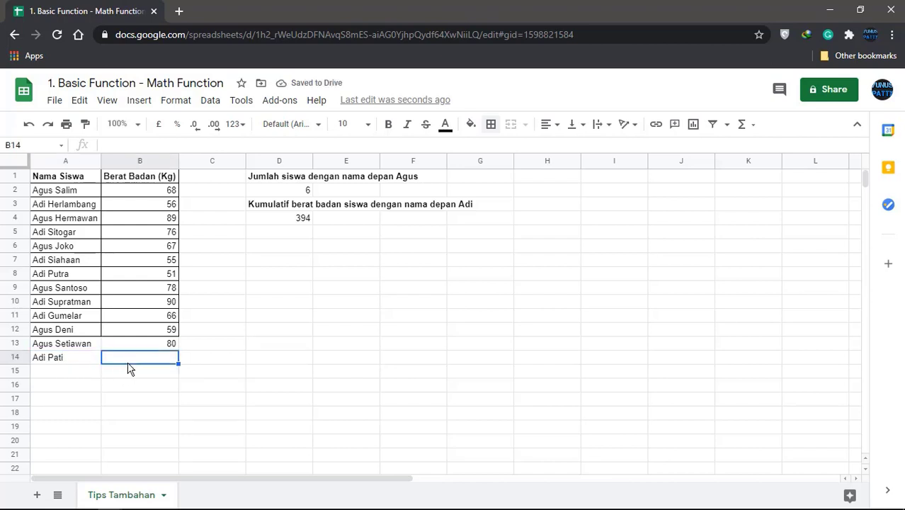
type("56")
key("Return")
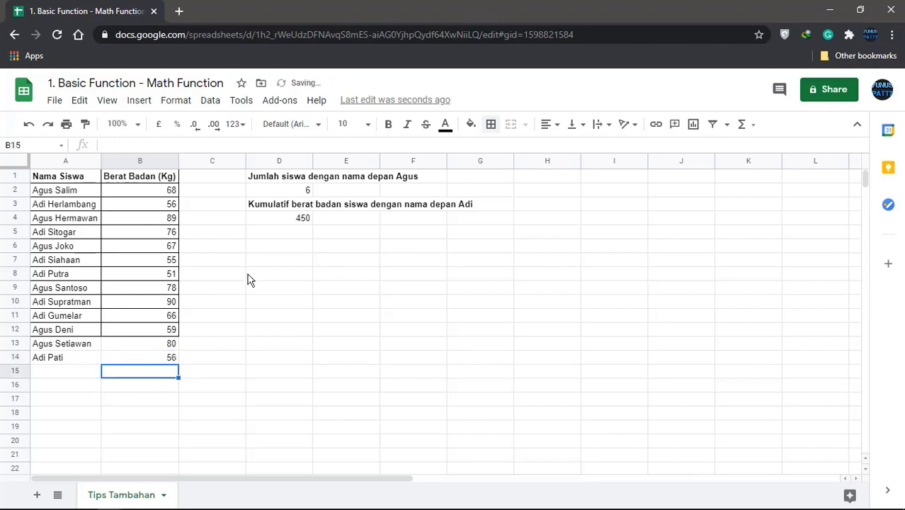
left_click(305, 220)
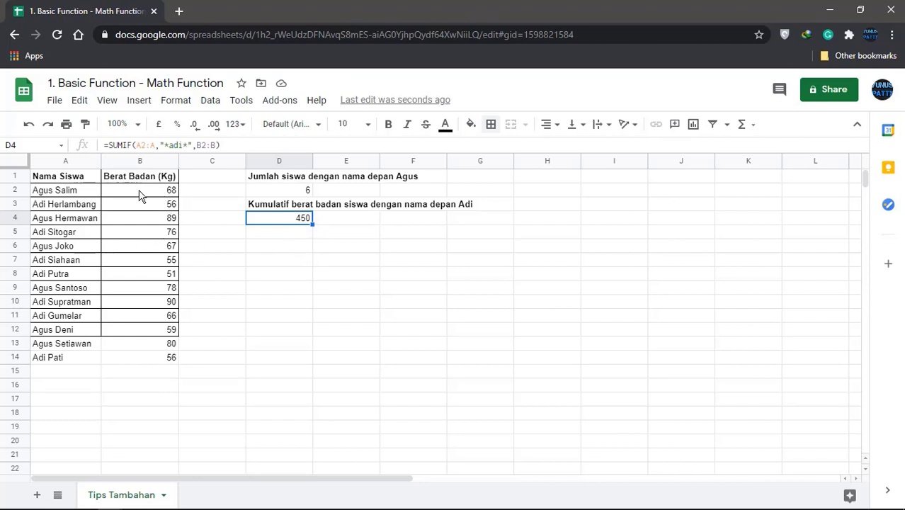
left_click_drag(139, 195, 147, 363)
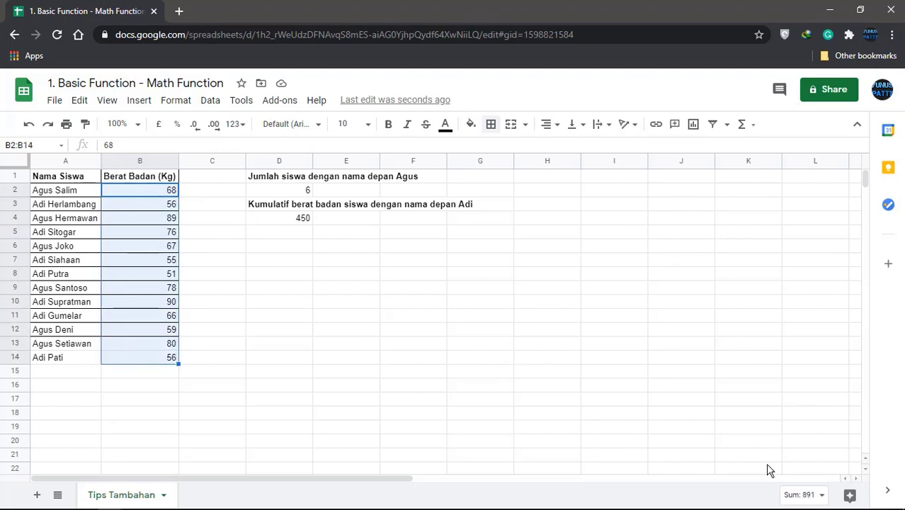
left_click(819, 497)
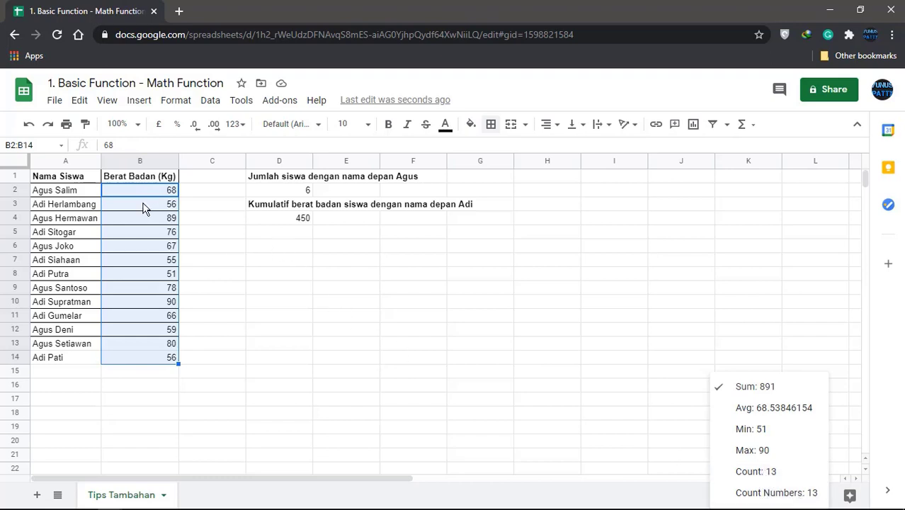
left_click(156, 279)
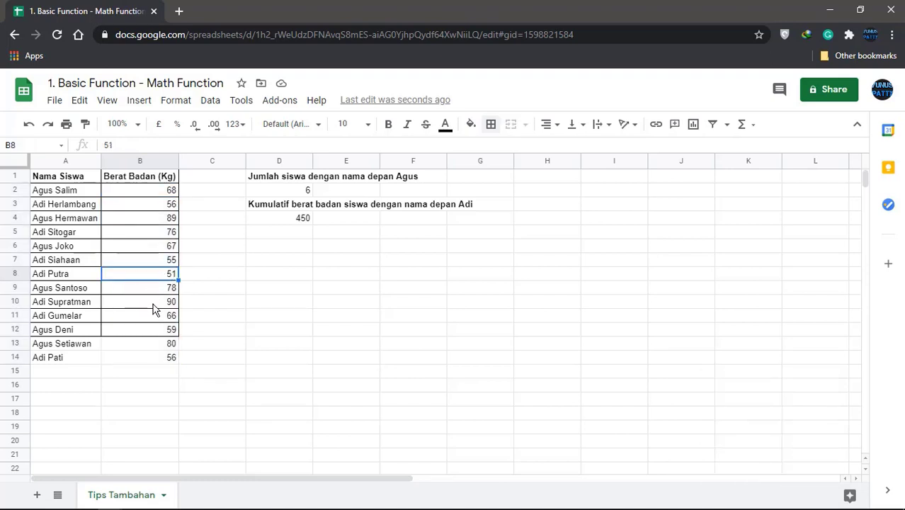
Replace the weight in B8 with the text A, then compare status-bar statistics for B2:B14
type("A")
key("Return")
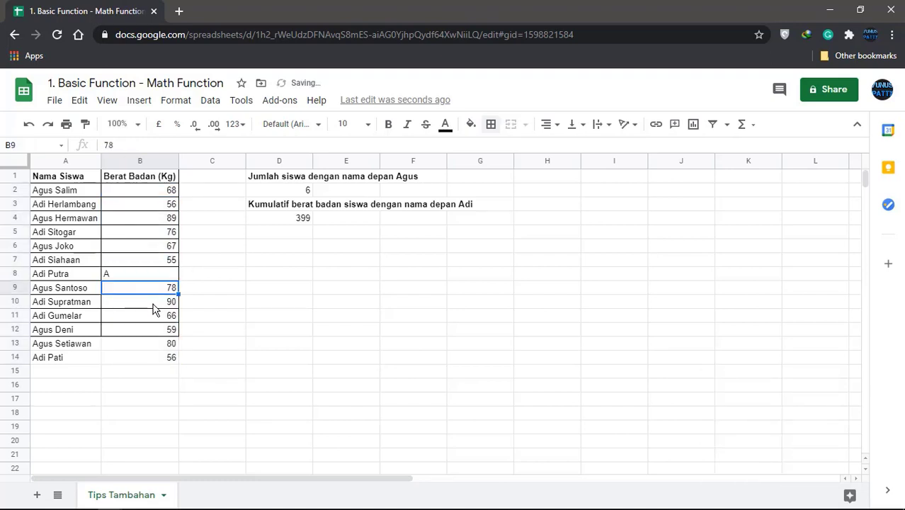
left_click(150, 192)
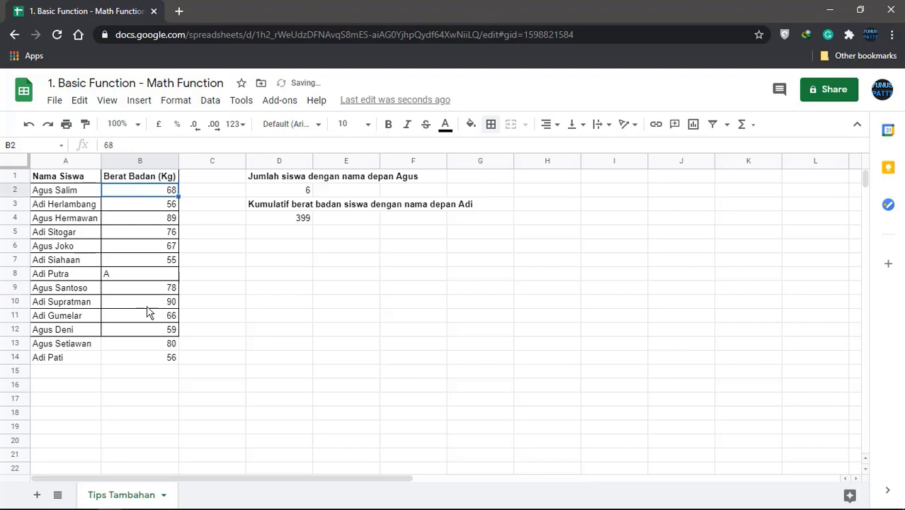
left_click(170, 362, "shift")
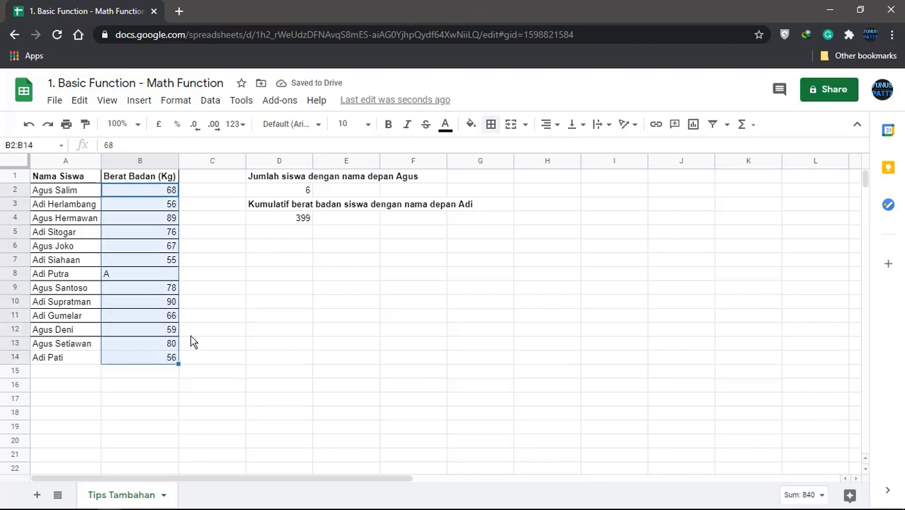
left_click(811, 495)
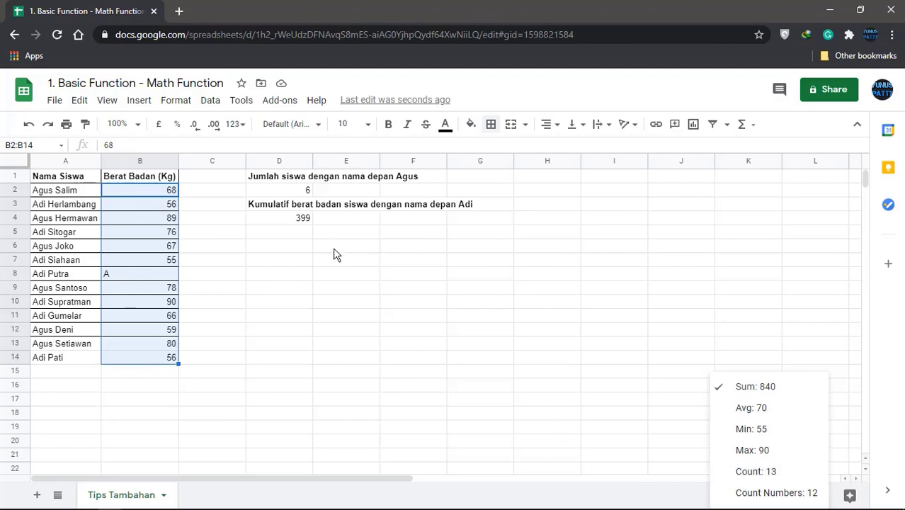
left_click(276, 264)
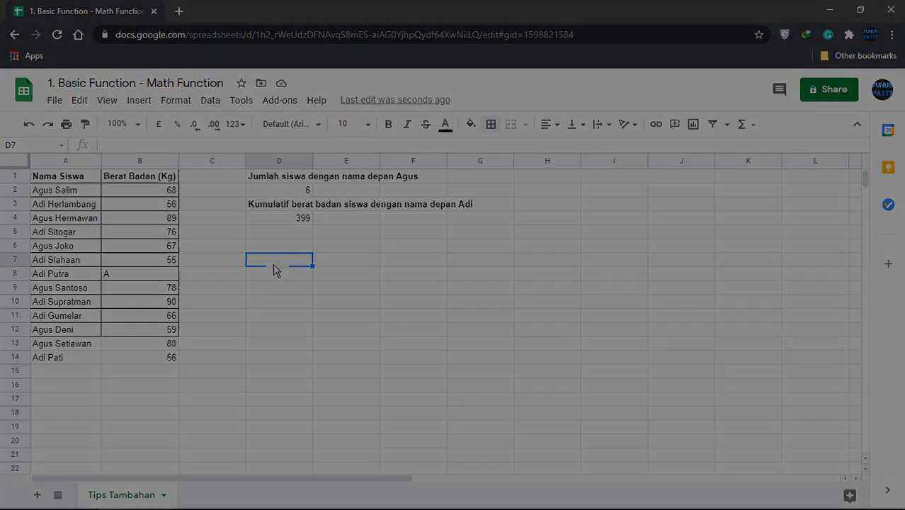